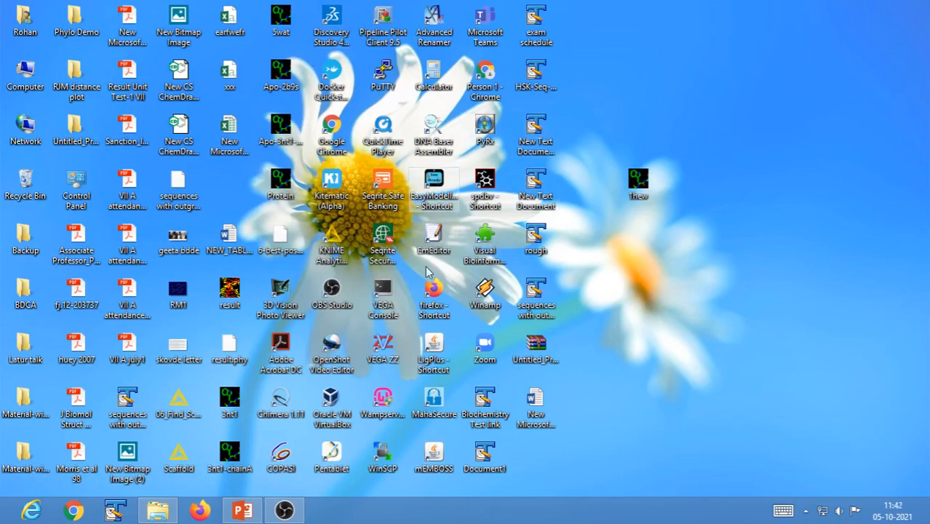
Launch Swiss-PdbViewer from its desktop shortcut and dismiss the About window.
right_click(481, 186)
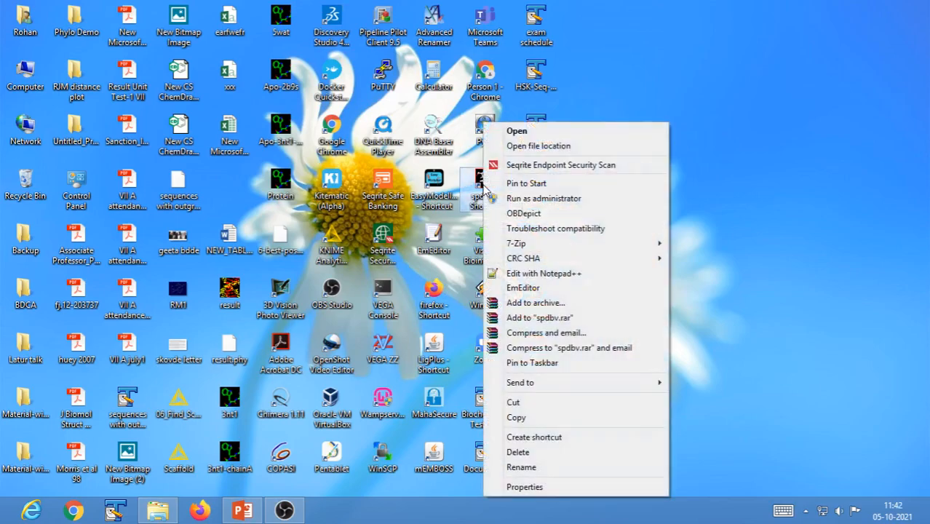
left_click(780, 129)
right_click(489, 183)
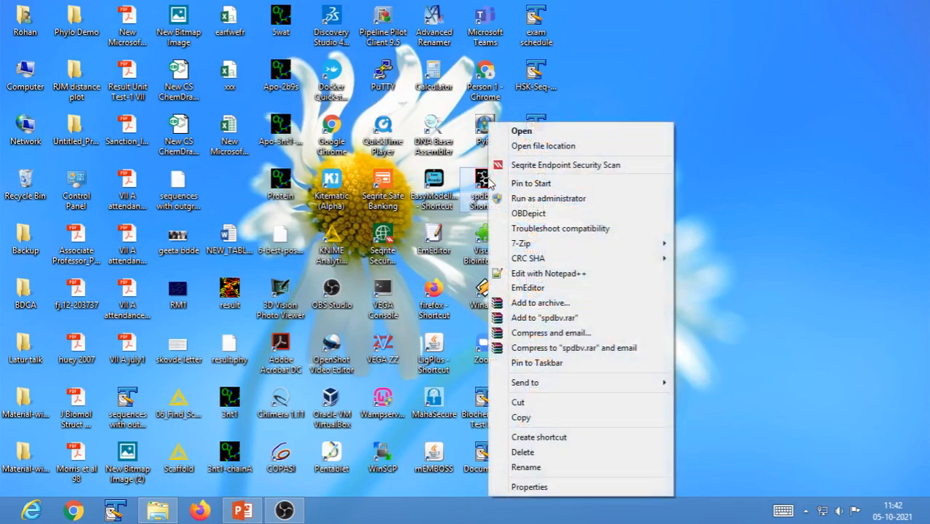
left_click(525, 134)
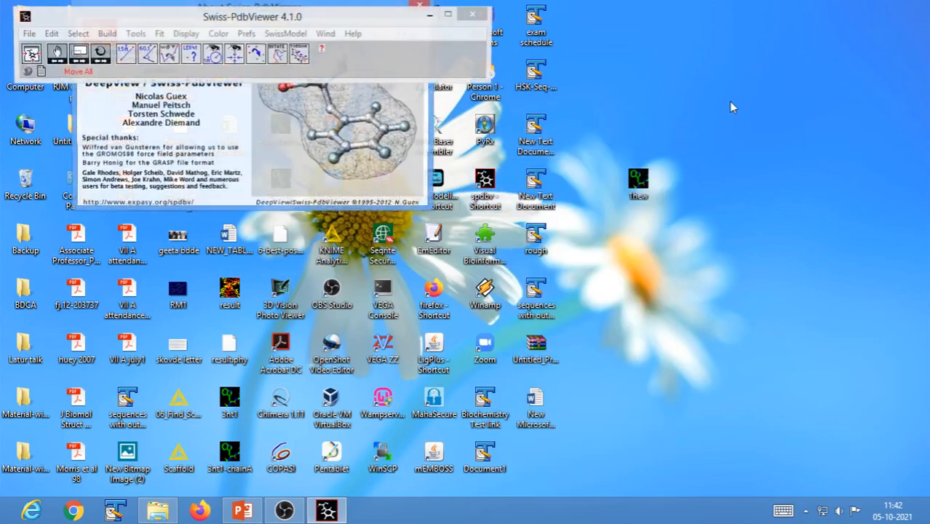
left_click(421, 7)
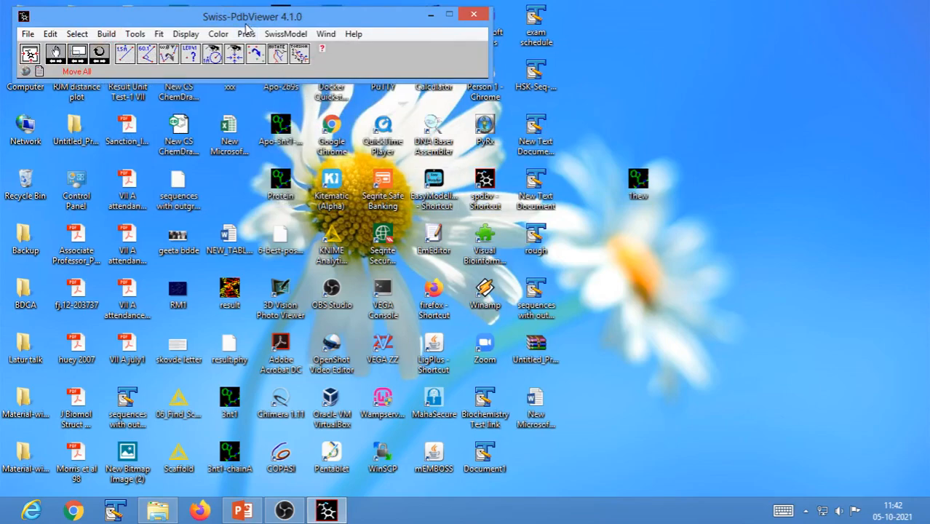
left_click_drag(248, 21, 358, 193)
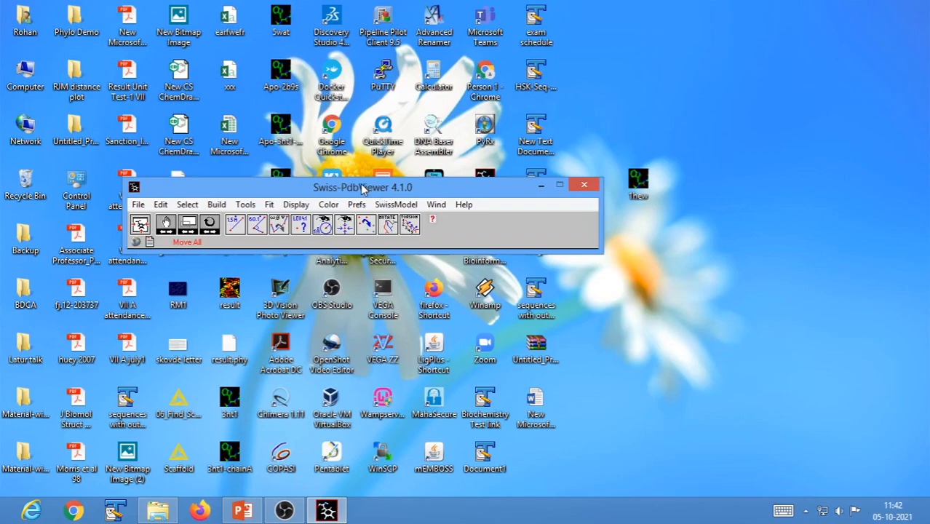
left_click_drag(362, 189, 339, 155)
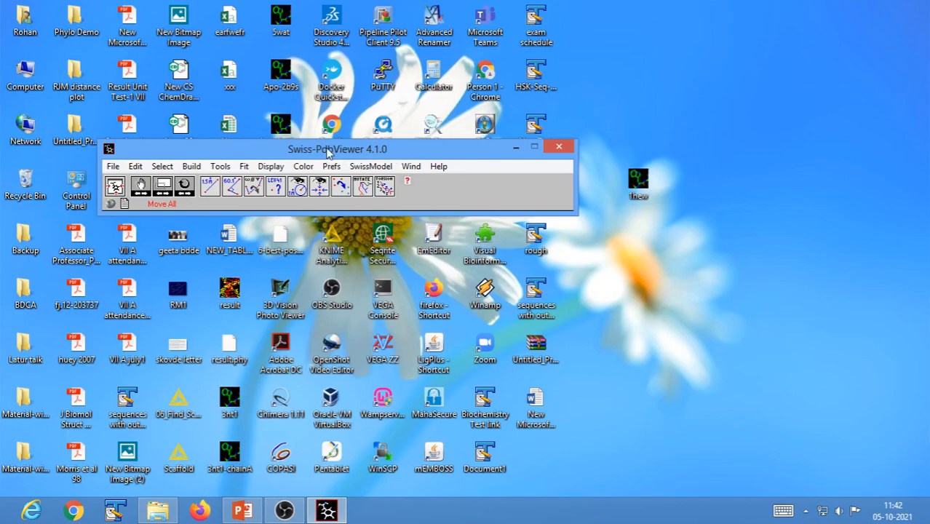
left_click_drag(336, 156, 474, 312)
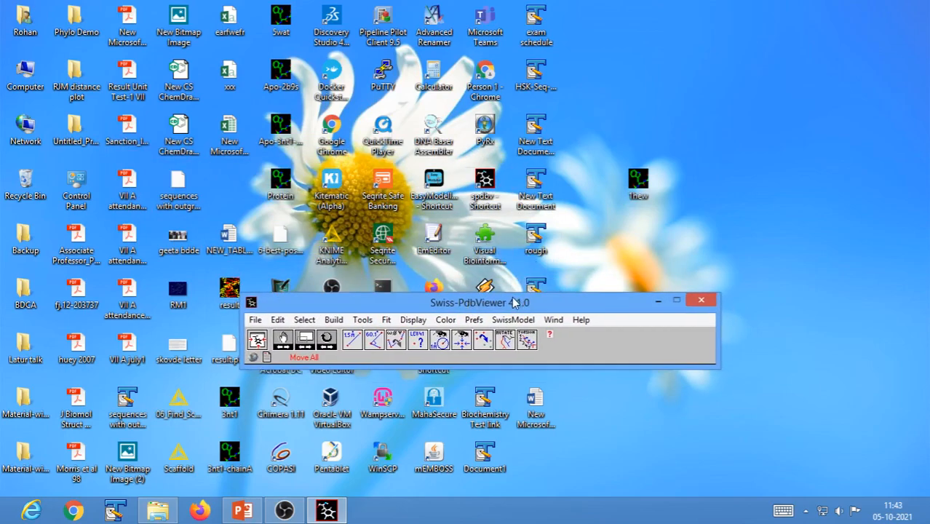
left_click_drag(513, 307, 492, 269)
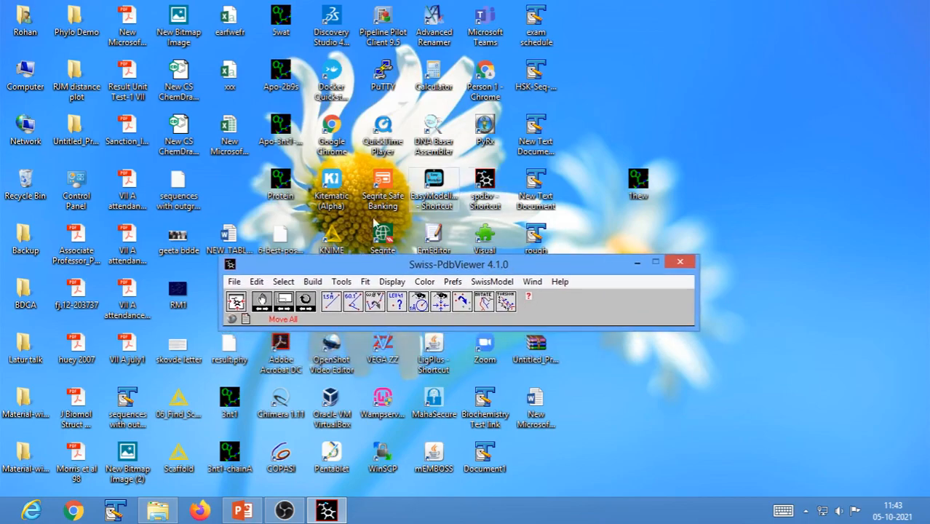
left_click_drag(449, 269, 428, 211)
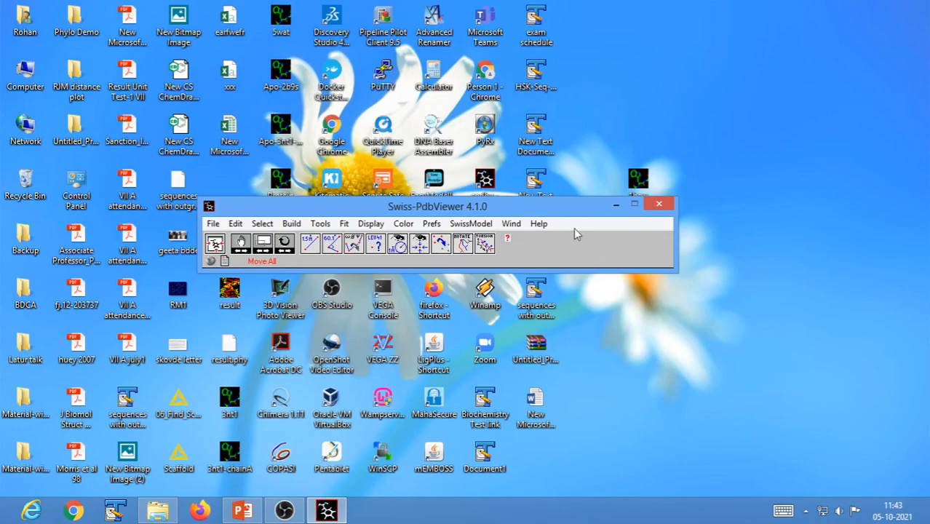
left_click_drag(564, 214, 579, 270)
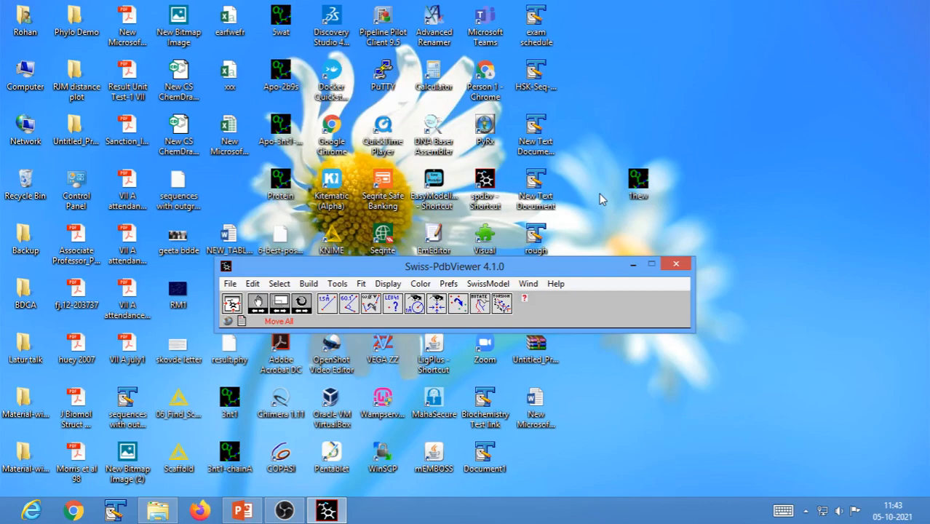
Load the 1hew structure file from the desktop, close its load log and move the toolbar window to uncover the structure.
left_click_drag(644, 178, 620, 303)
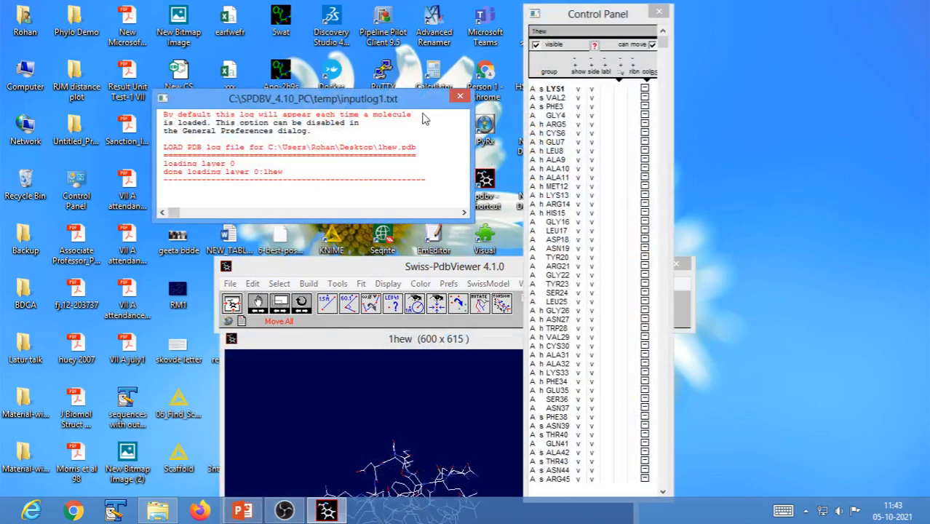
left_click(460, 96)
left_click_drag(452, 271, 295, 24)
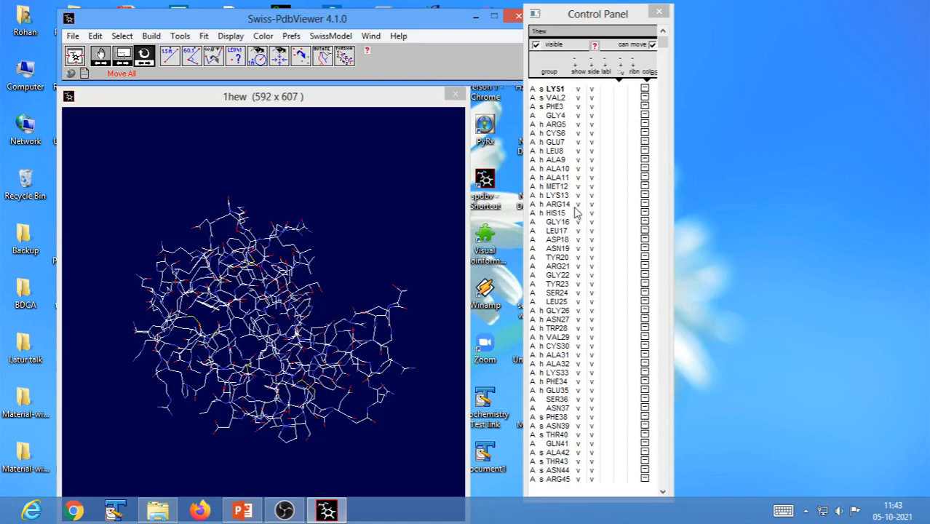
Move the Control Panel window clear of the toolbar and the 1hew structure view.
left_click_drag(584, 16, 624, 16)
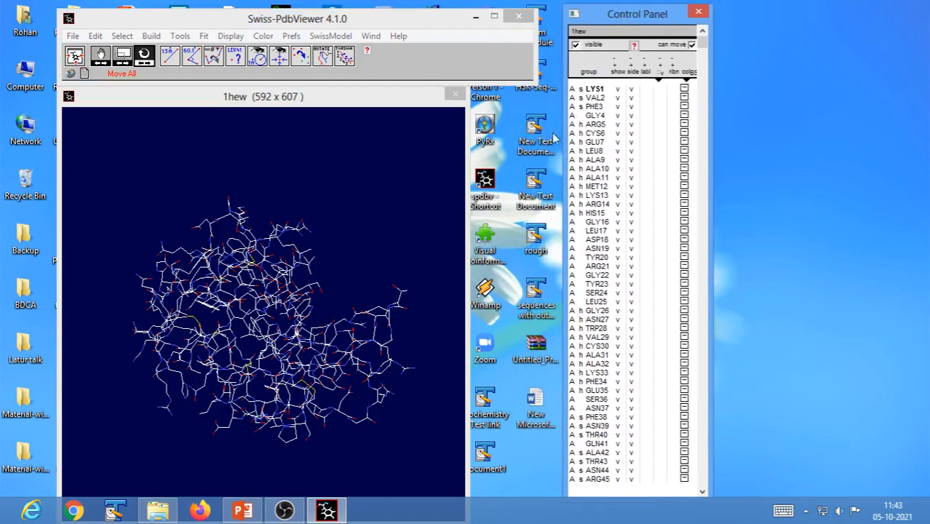
left_click_drag(638, 22, 875, 166)
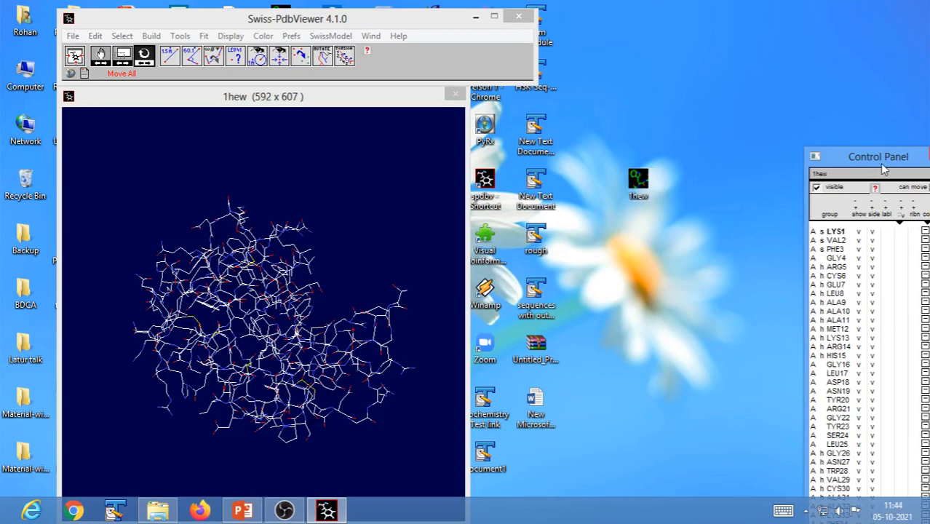
left_click_drag(879, 160, 761, 72)
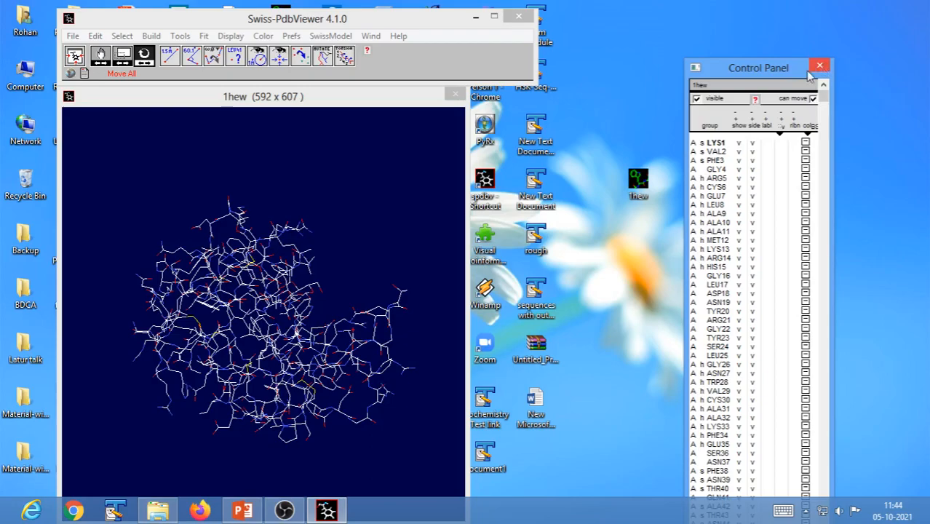
left_click_drag(761, 78, 608, 94)
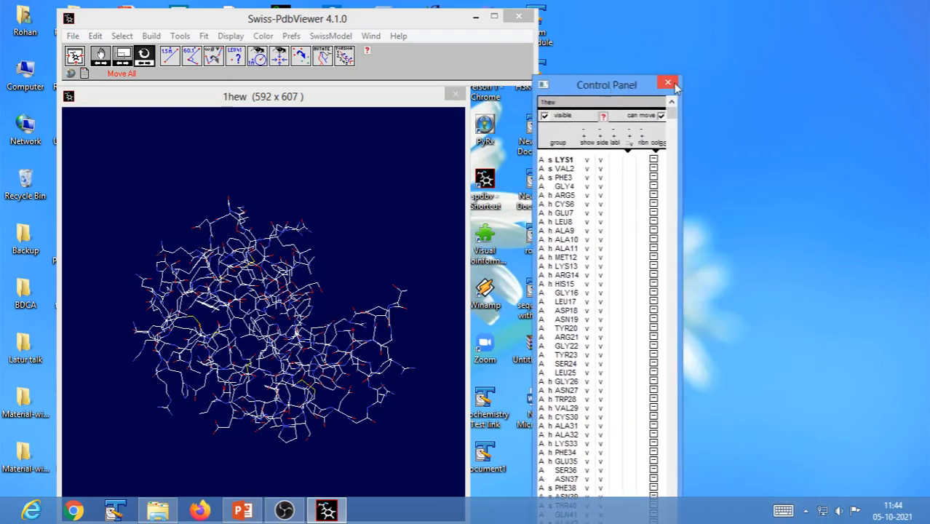
Close the Control Panel, reopen it and place it beside the 1hew structure view.
left_click(667, 82)
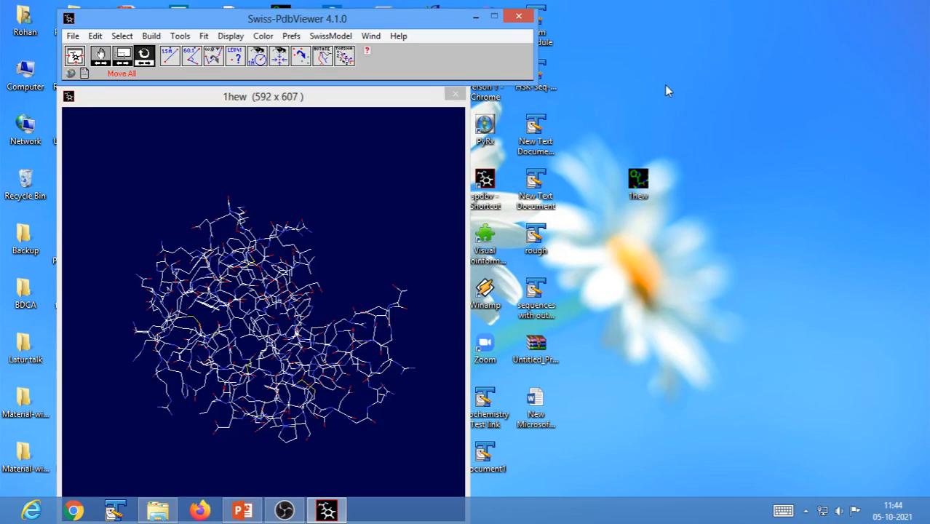
left_click(371, 41)
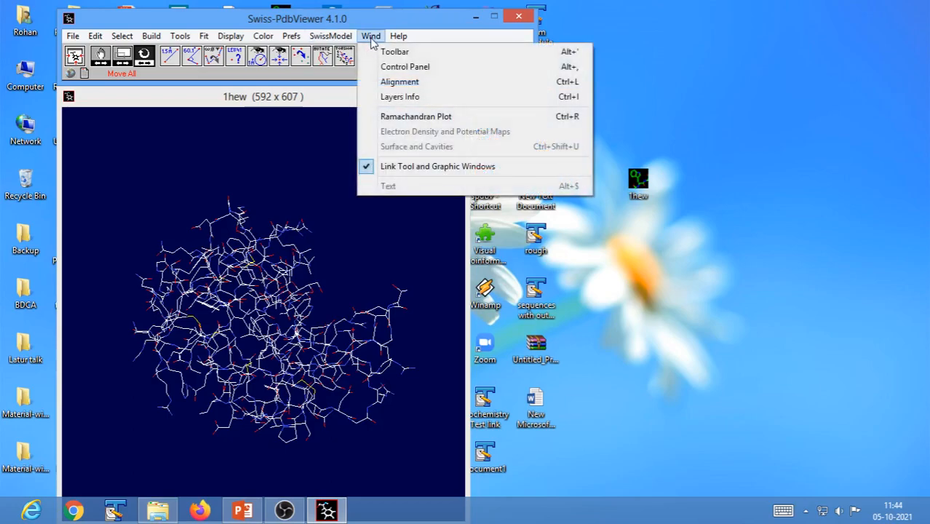
left_click(397, 66)
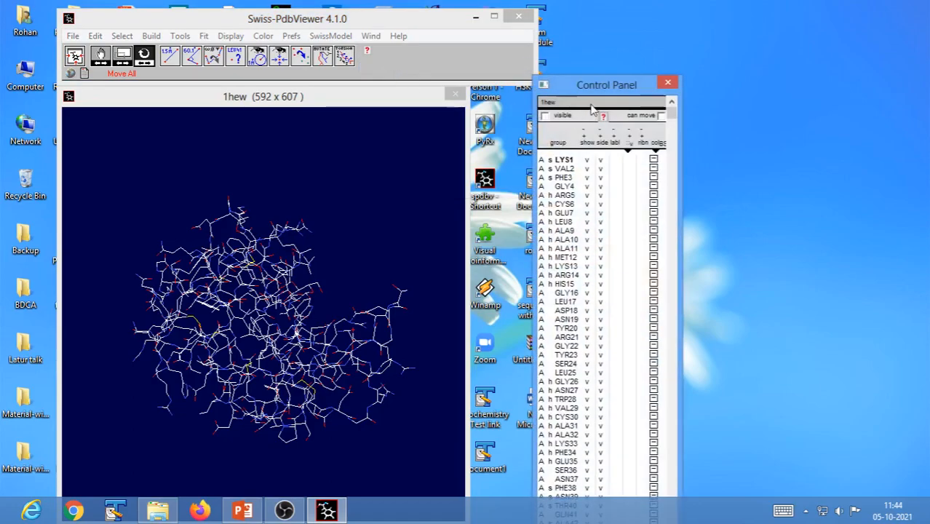
left_click_drag(597, 85, 640, 32)
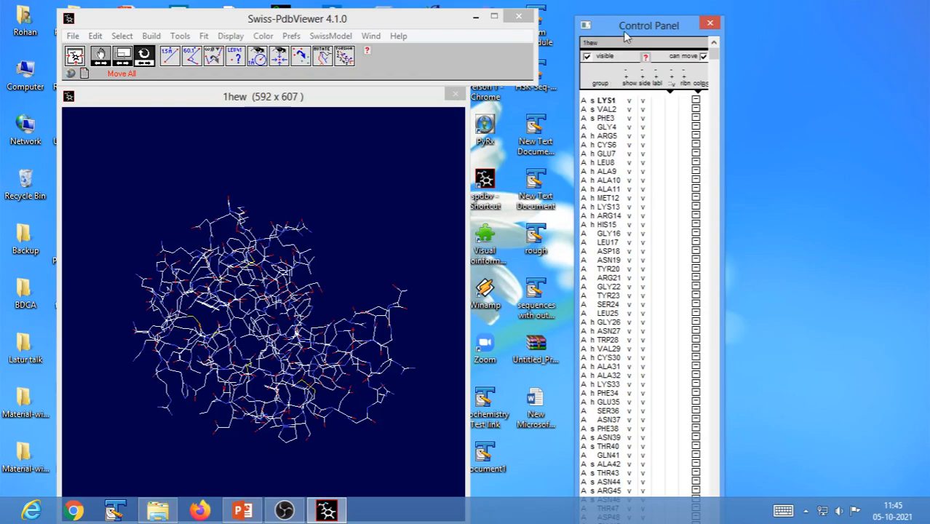
left_click_drag(627, 36, 595, 26)
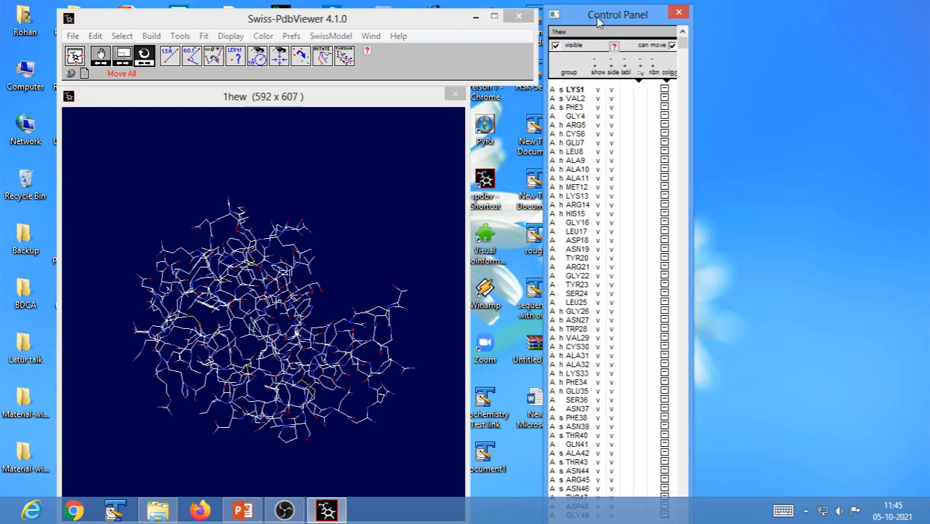
left_click_drag(601, 19, 588, 14)
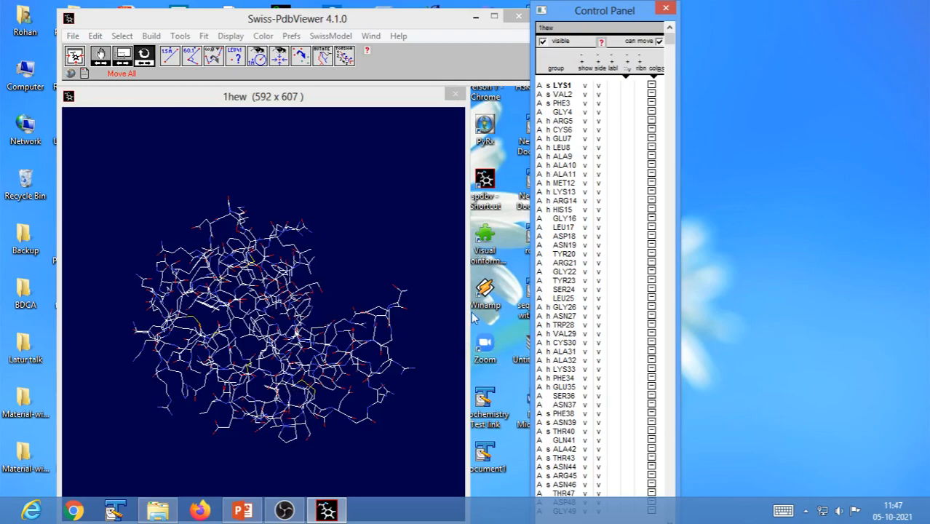
Shorten the Control Panel to fit the screen and review the 1hew residue list through to its last entry.
left_click_drag(670, 46, 652, 513)
mouse_move(603, 20)
left_mouse_down()
mouse_move(602, 128)
mouse_move(606, 15)
left_mouse_up()
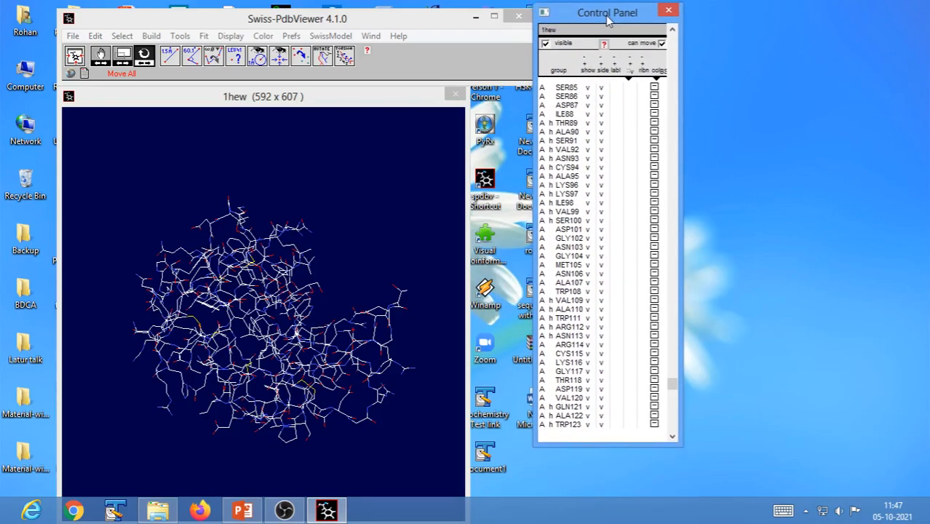
left_click_drag(672, 385, 674, 435)
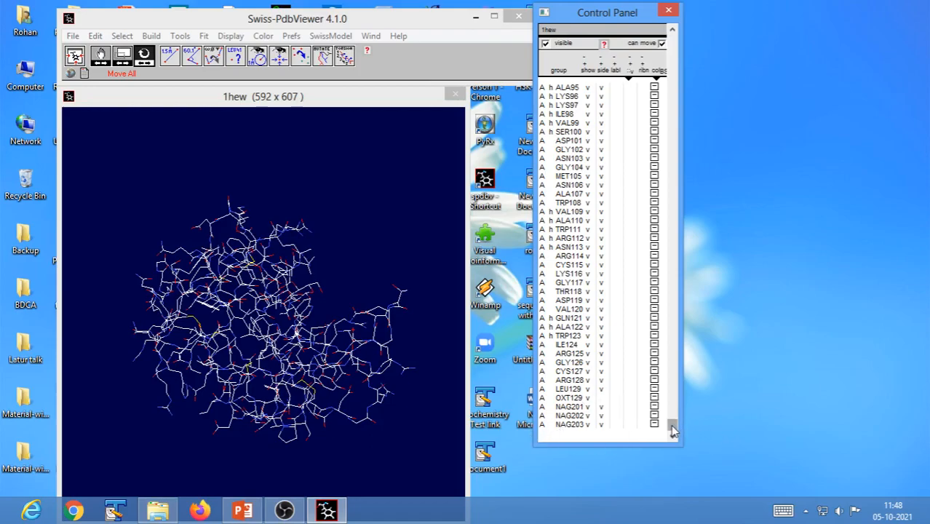
left_click_drag(672, 431, 692, 40)
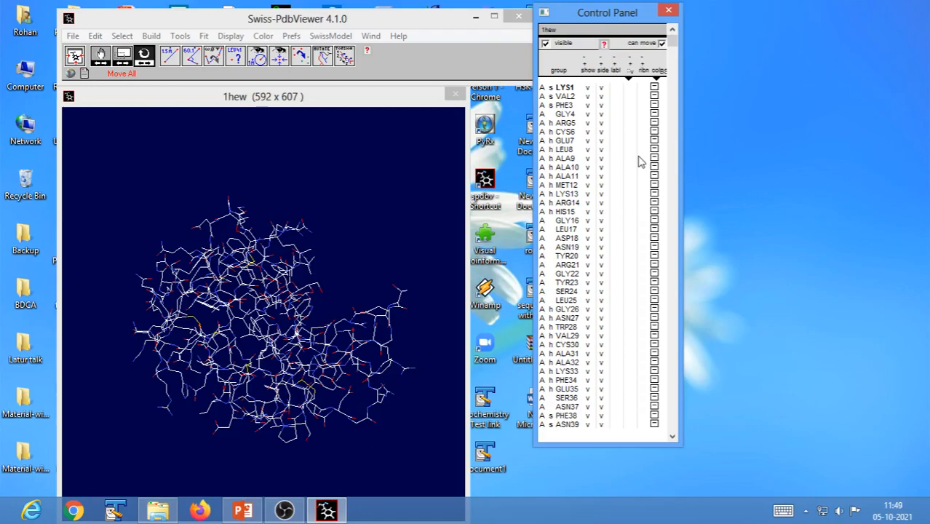
Try out selecting the residue range GLY4 through GLY16 in the Control Panel list.
left_click(566, 115)
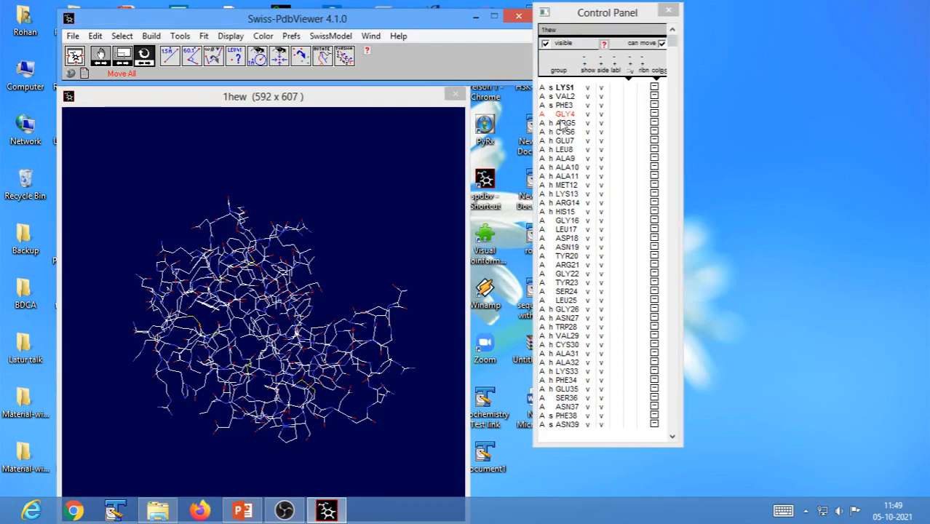
left_click(563, 124, "ctrl")
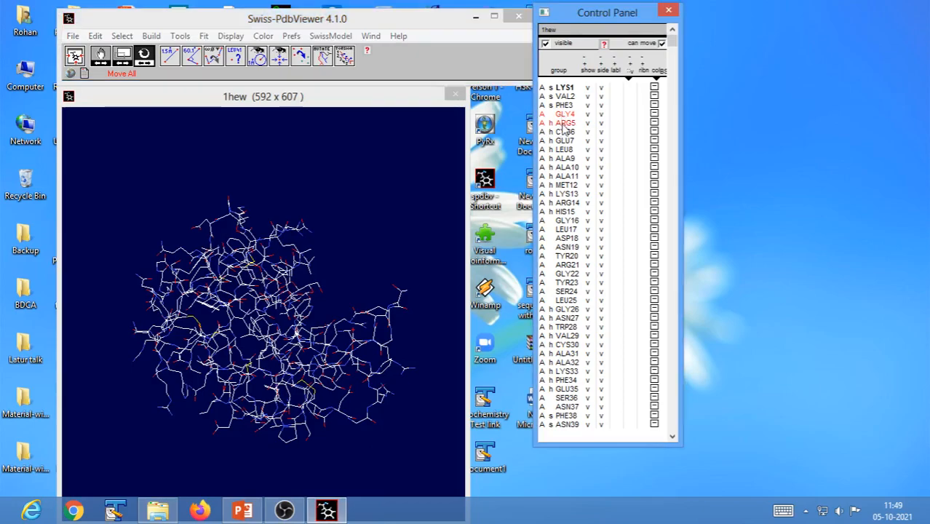
left_click_drag(564, 127, 564, 227)
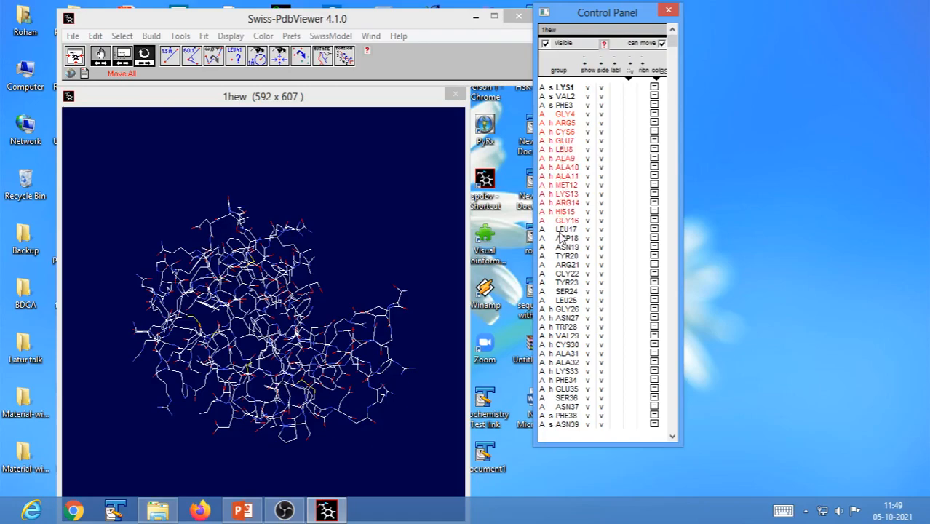
left_click(563, 105)
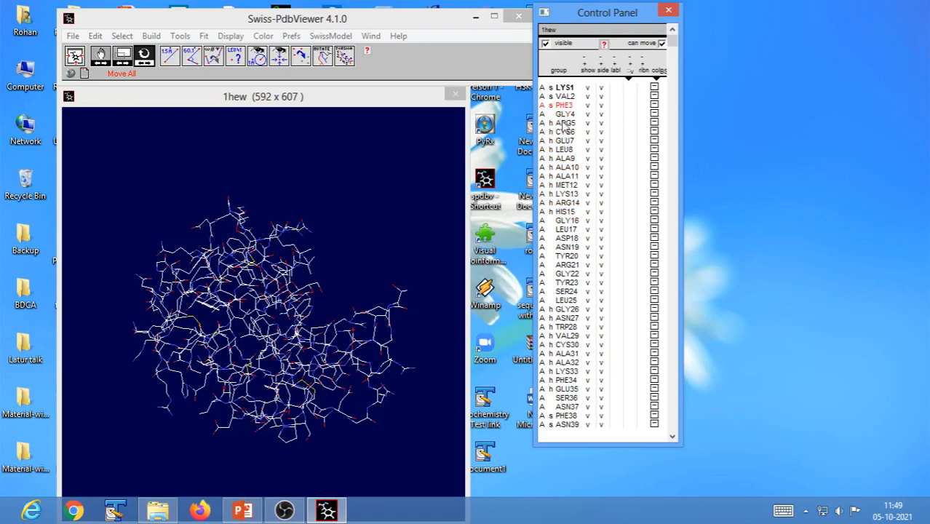
left_click_drag(565, 114, 566, 222)
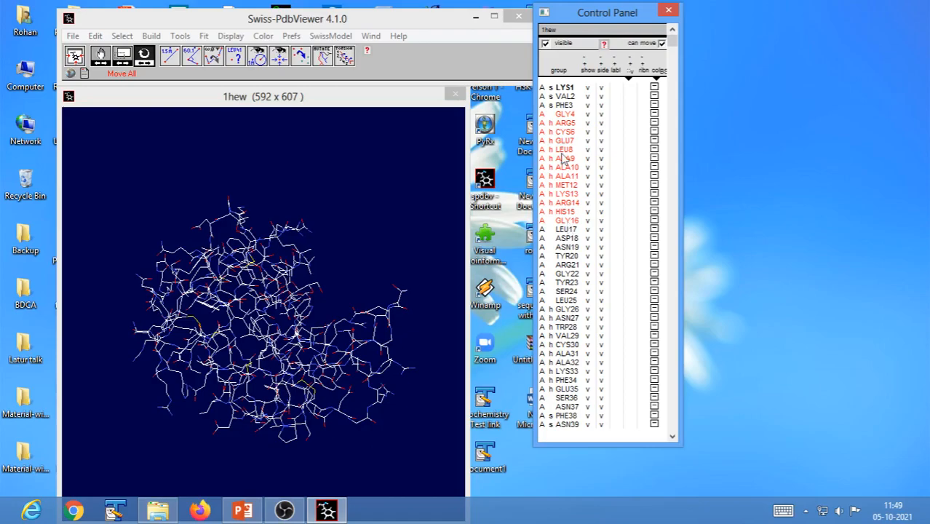
Select residues GLY4 through GLY16 of chain A and display only that segment.
left_click(566, 117)
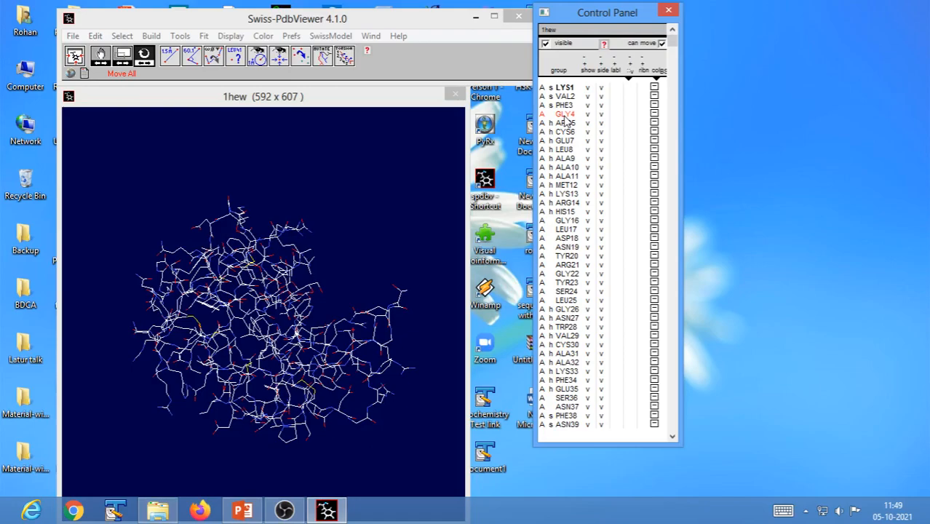
left_click_drag(566, 121, 569, 227)
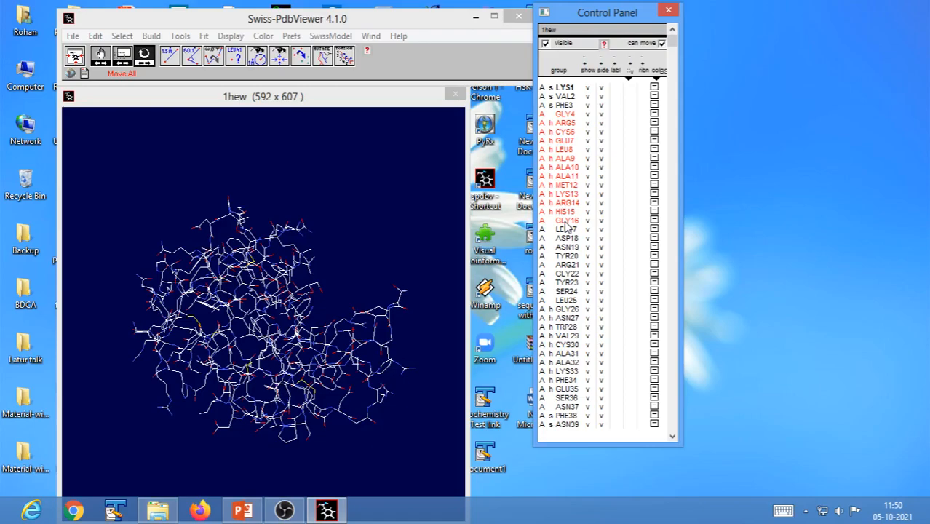
key("Return")
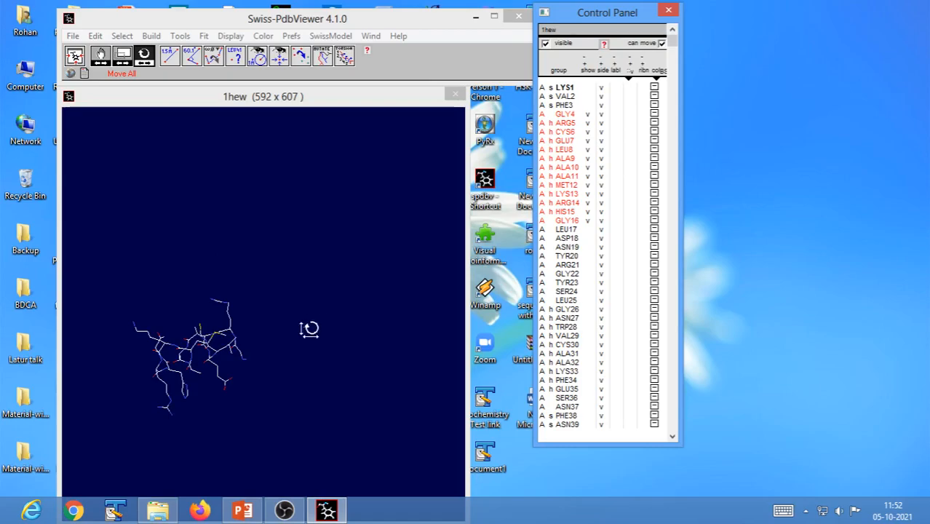
Rotate the isolated GLY4 to GLY16 segment to inspect the helix from different angles.
left_click(312, 318)
left_click_drag(264, 323, 340, 357)
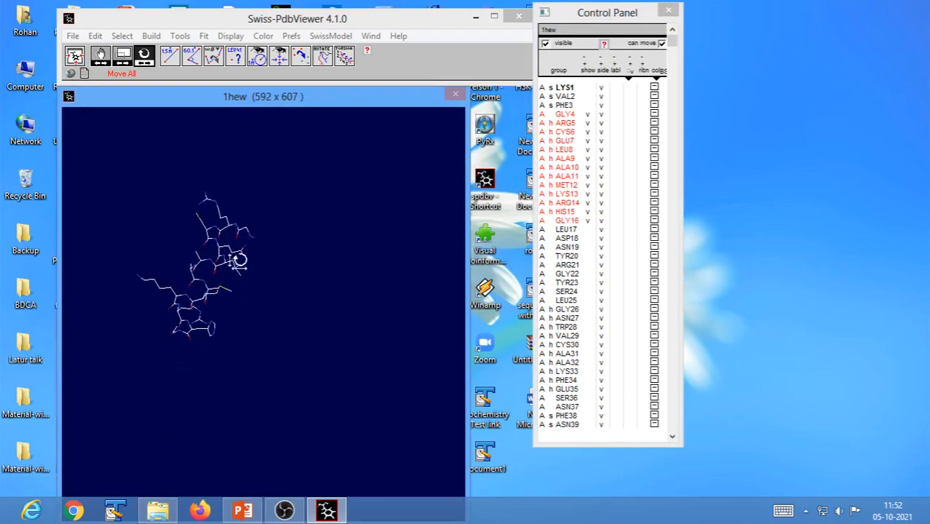
left_click_drag(263, 311, 281, 330)
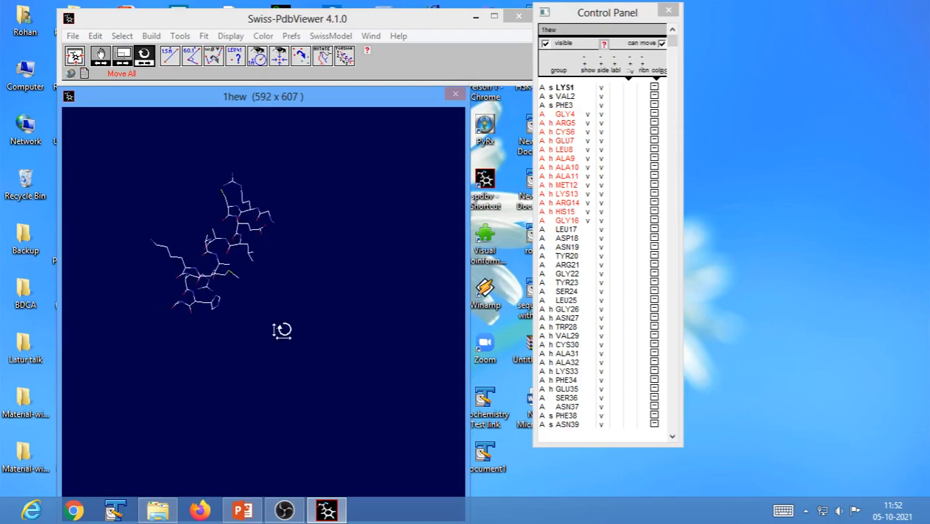
Fit the isolated GLY4 to GLY16 segment to the window and rotate it to examine the helix turns from several sides.
mouse_move(276, 339)
left_mouse_down()
mouse_move(338, 349)
mouse_move(284, 350)
left_mouse_up()
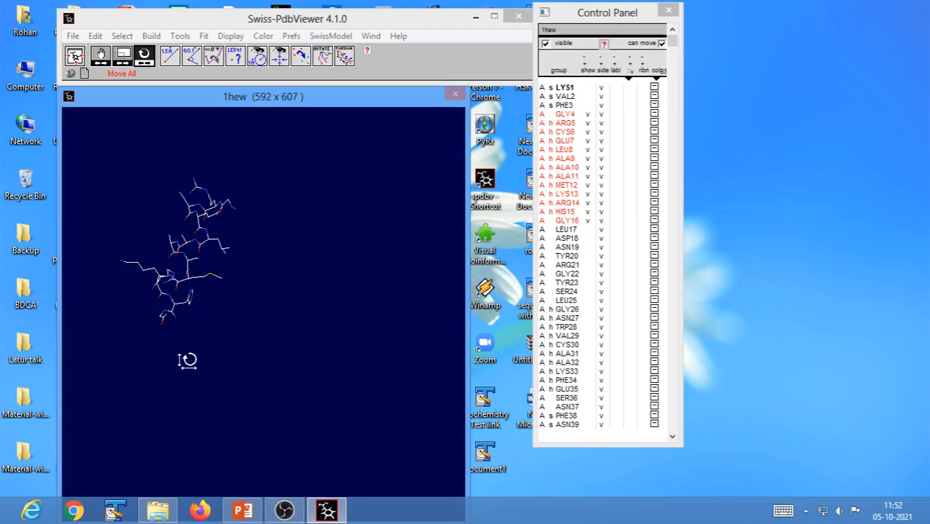
left_click_drag(187, 359, 255, 362)
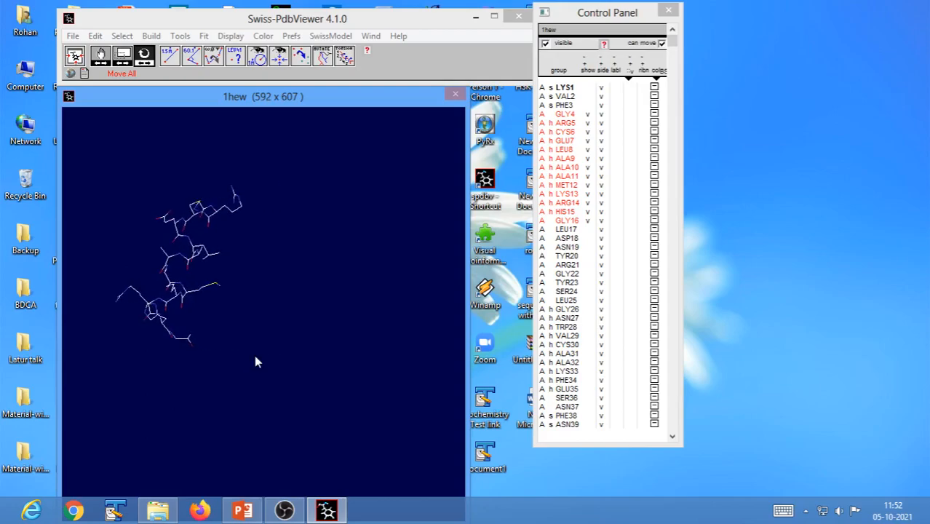
left_click(75, 57)
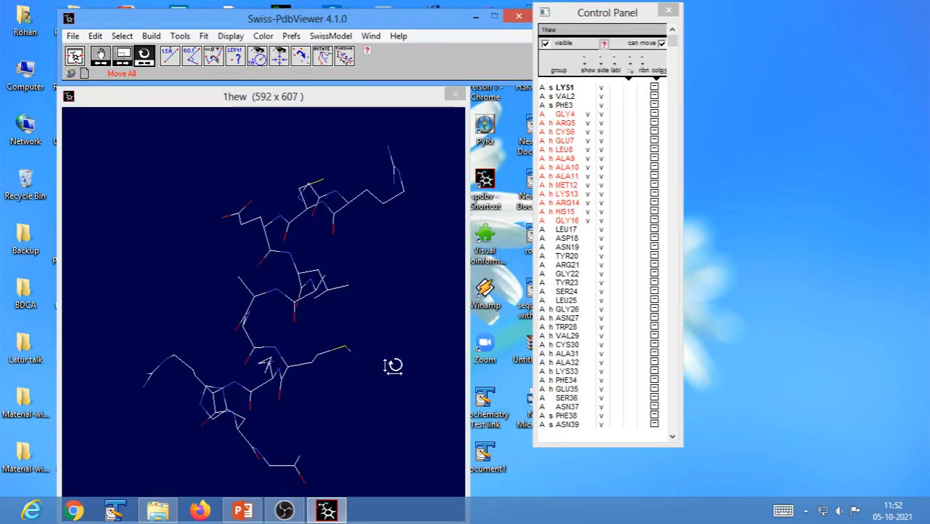
left_click_drag(395, 365, 315, 374)
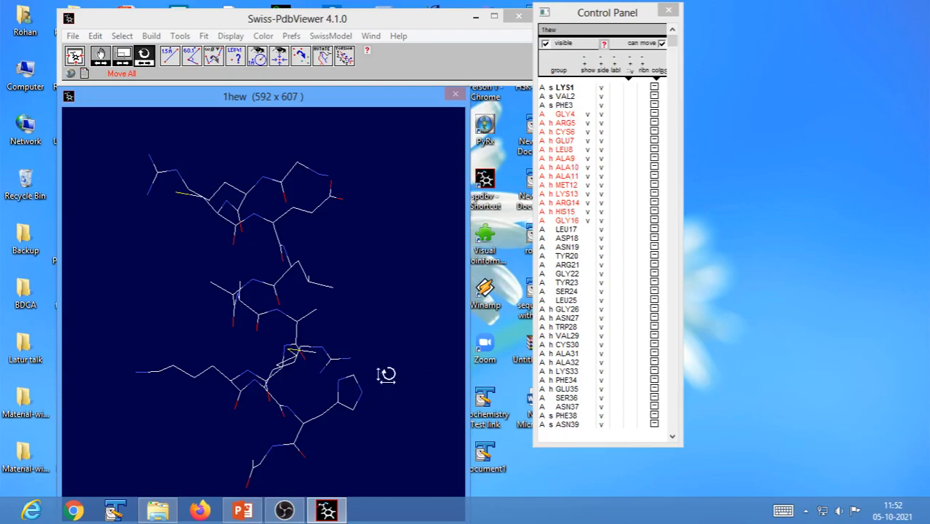
left_click_drag(367, 360, 323, 379)
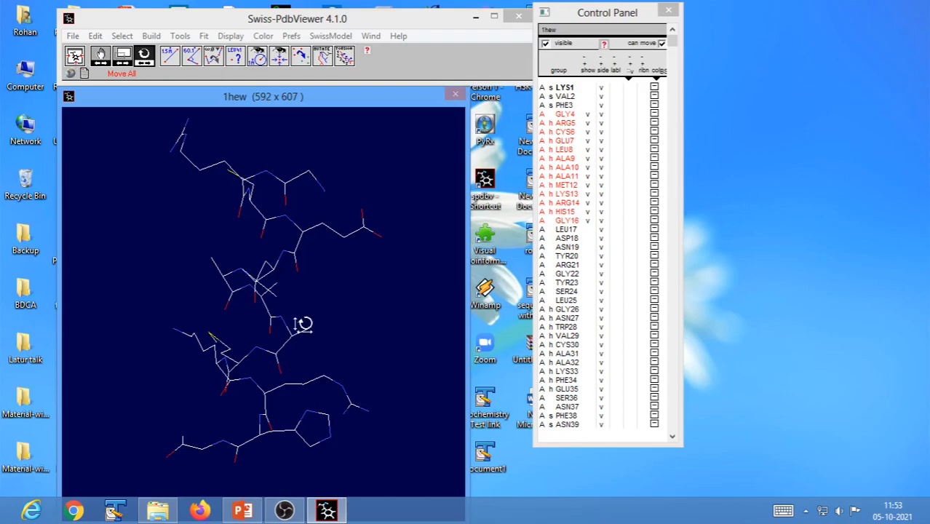
left_click_drag(344, 326, 284, 318)
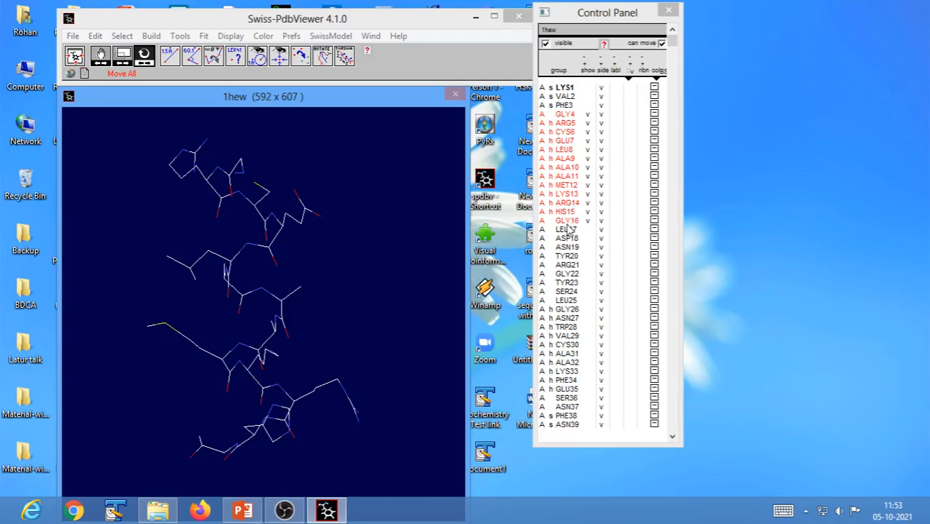
left_click_drag(262, 252, 269, 322)
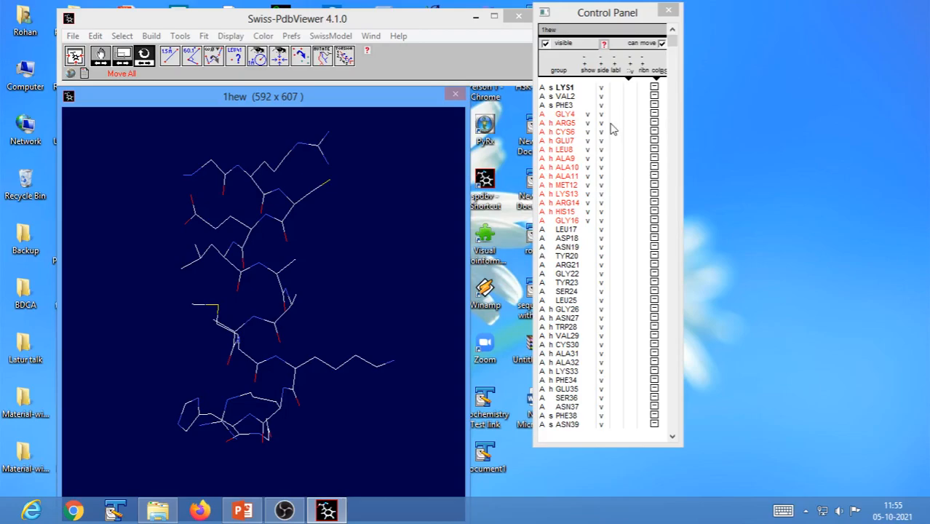
Toggle the side chain of MET12 off and on and rotate the helix to examine where that side chain sits.
left_click(601, 186)
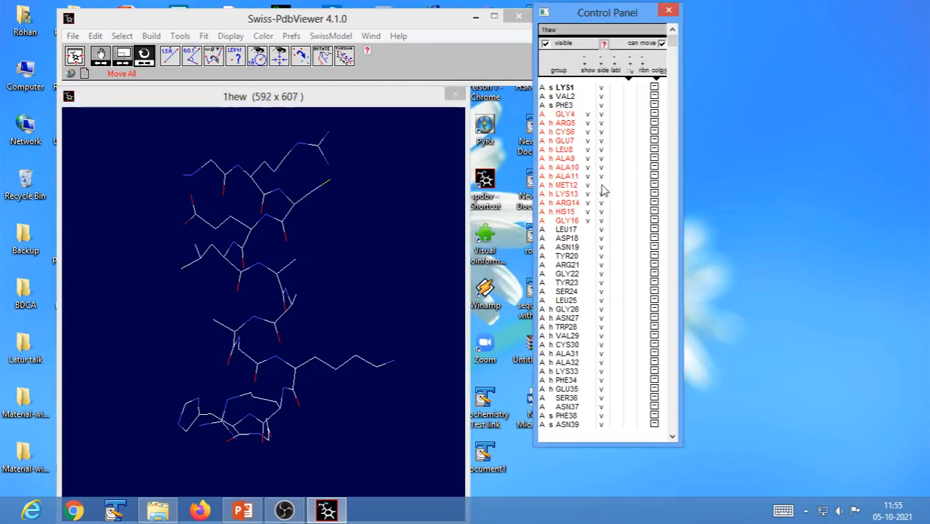
left_click(601, 186)
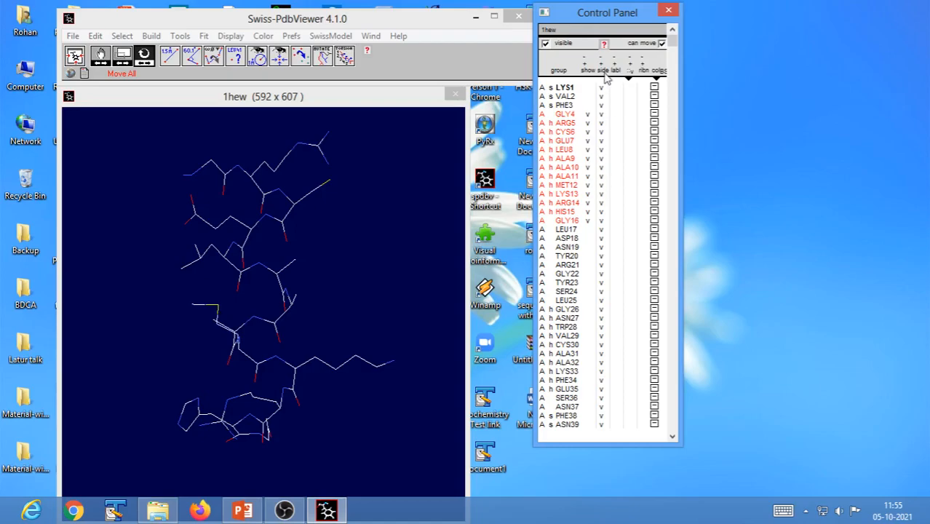
left_click(601, 186)
left_click(601, 187)
left_click(600, 187)
left_click(601, 187)
left_click_drag(397, 287, 320, 301)
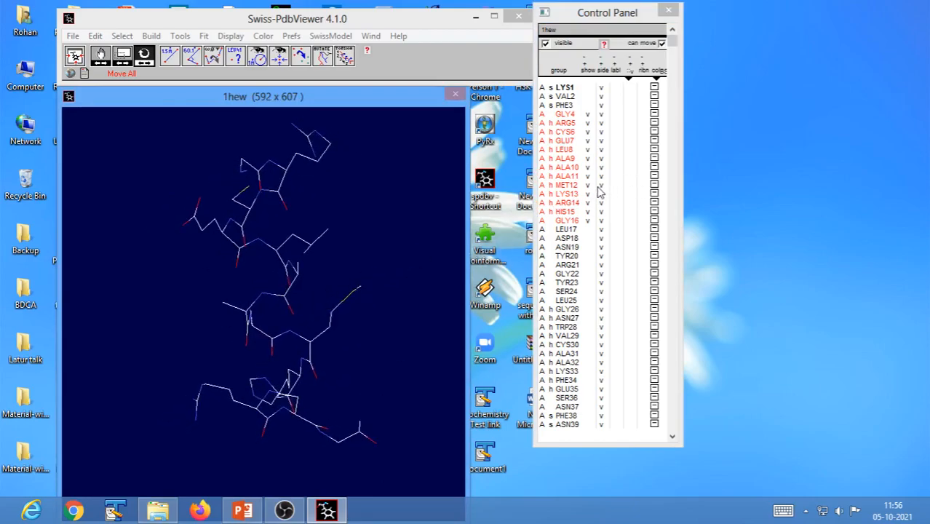
left_click(602, 190)
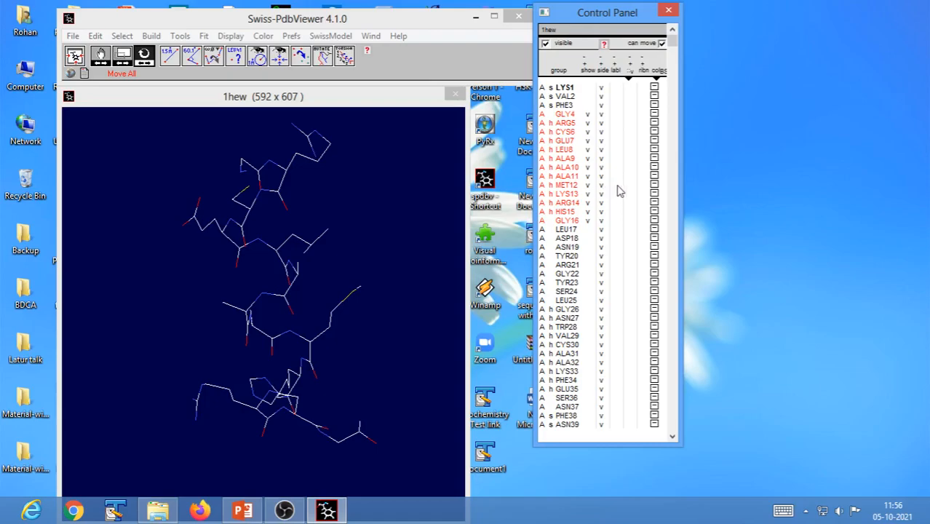
Try out the residue label and dot surface on MET12 alone, rotate the helix, and remove both.
left_click(616, 186)
left_click(629, 185)
left_click_drag(407, 339, 350, 360)
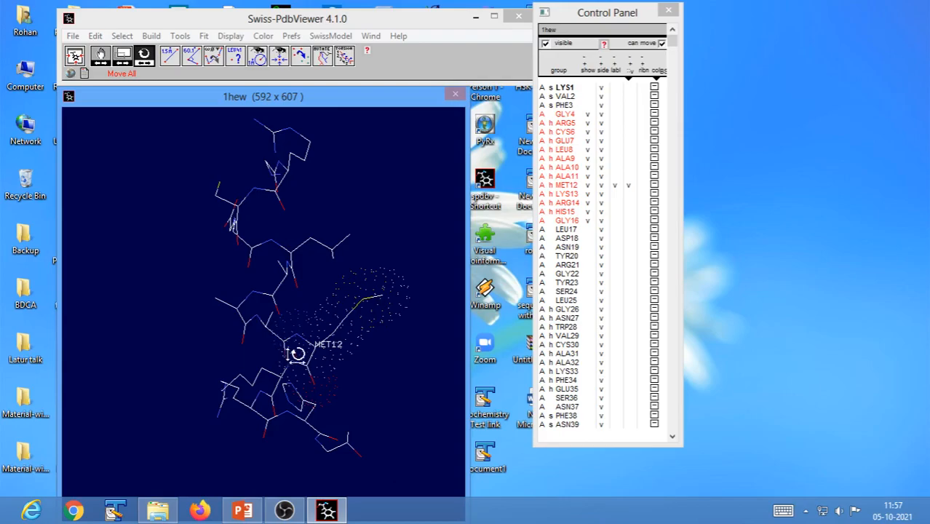
left_click(615, 186)
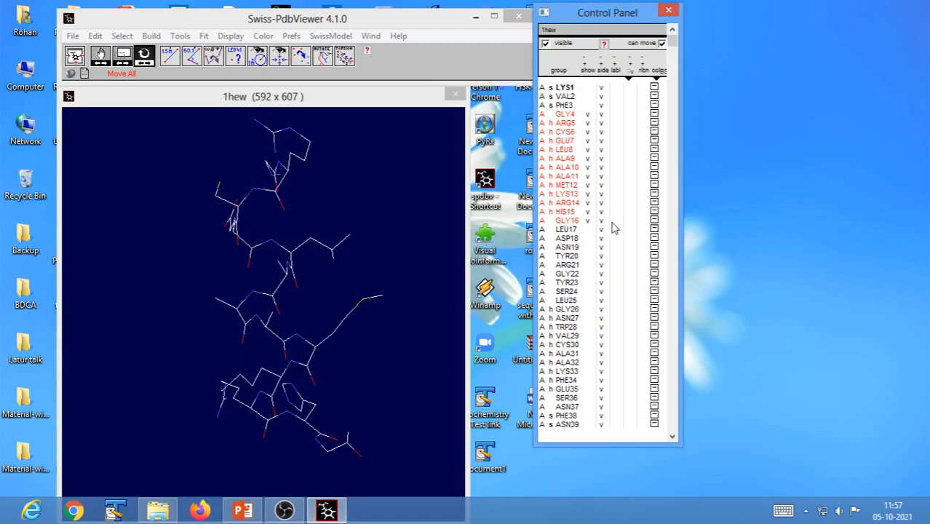
Add labels, dot surfaces and a ribbon to the selected residues GLY4 through GLY16 and rotate the helix.
left_click(619, 75)
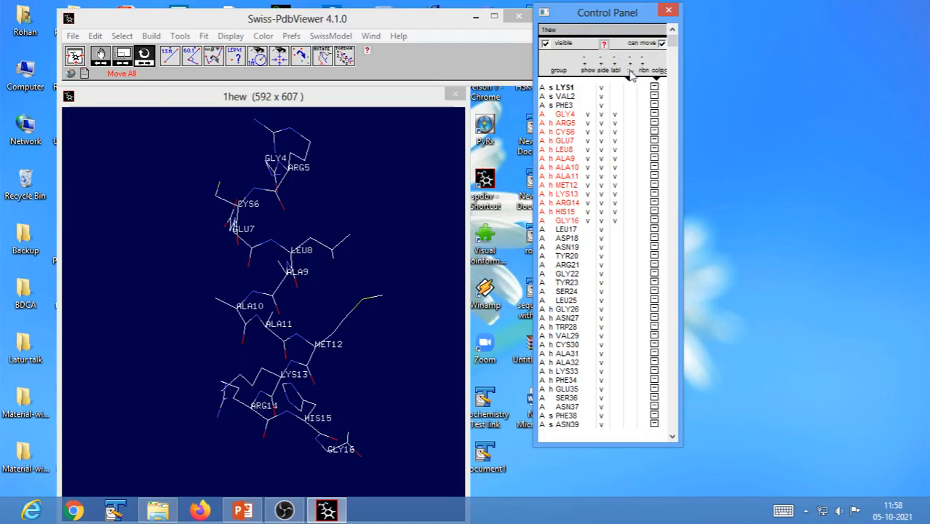
left_click(630, 72)
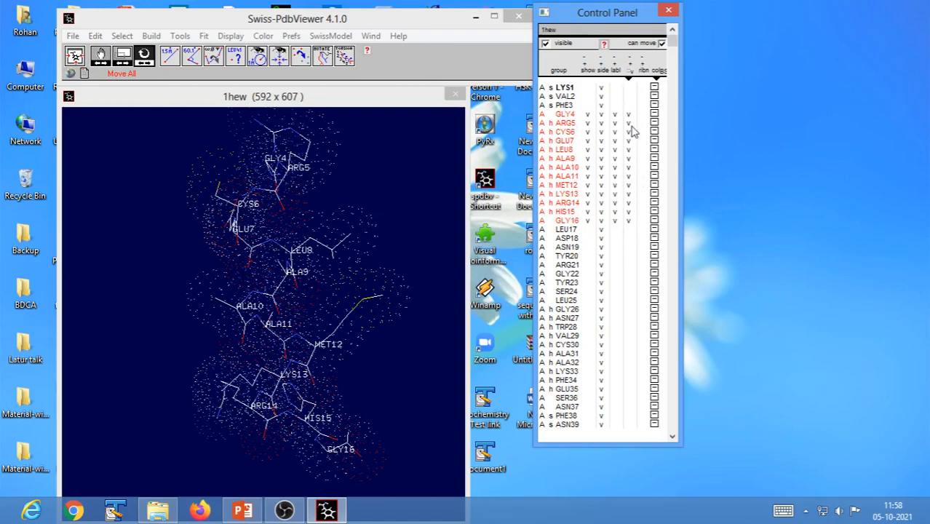
left_click(643, 75)
mouse_move(359, 385)
left_mouse_down()
mouse_move(359, 376)
mouse_move(318, 379)
mouse_move(377, 380)
mouse_move(354, 383)
left_mouse_up()
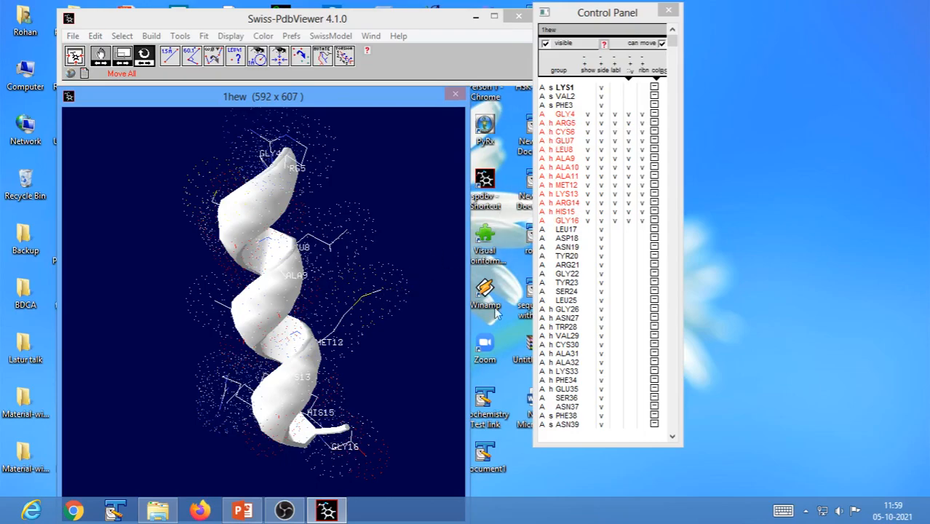
mouse_move(349, 430)
left_mouse_down()
mouse_move(291, 437)
mouse_move(346, 438)
mouse_move(344, 409)
mouse_move(320, 411)
mouse_move(356, 420)
mouse_move(336, 416)
left_mouse_up()
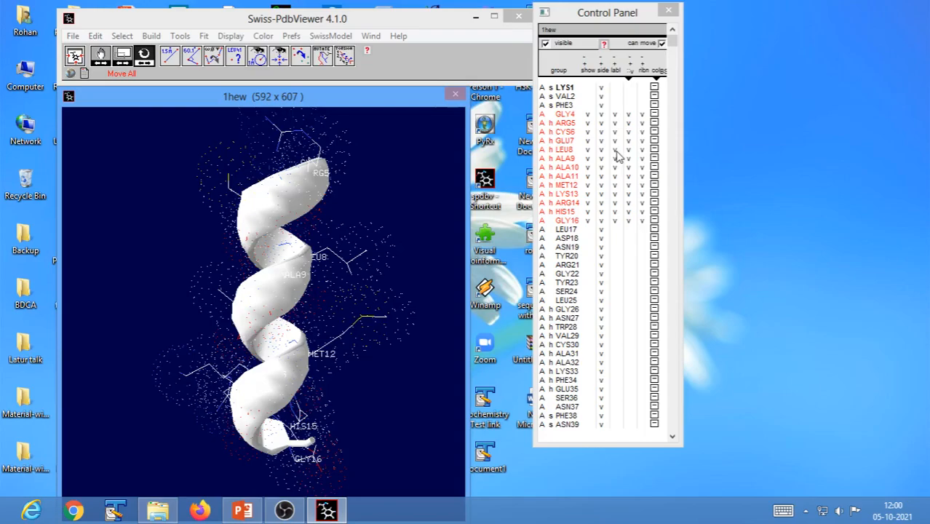
Remove the labels, dot surfaces and ribbon from all residues at once.
left_click(615, 158)
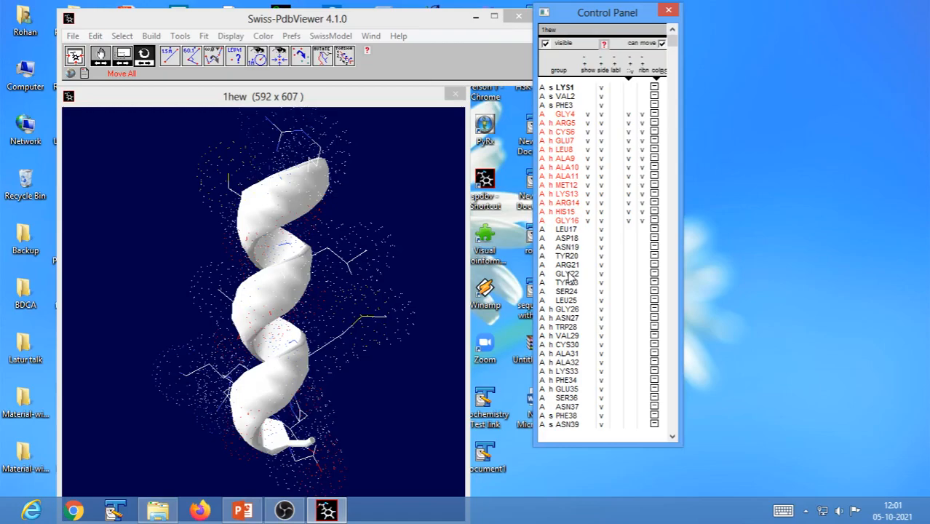
left_click(628, 167)
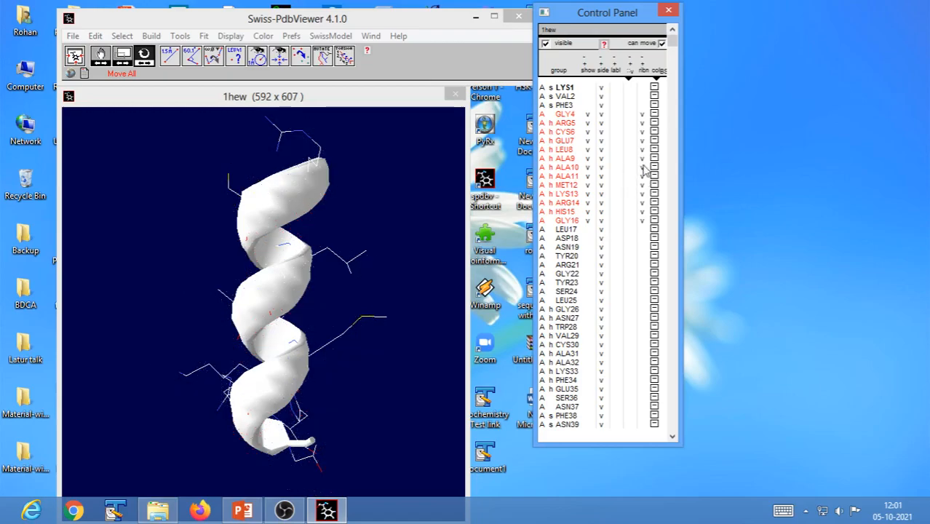
left_click(643, 168)
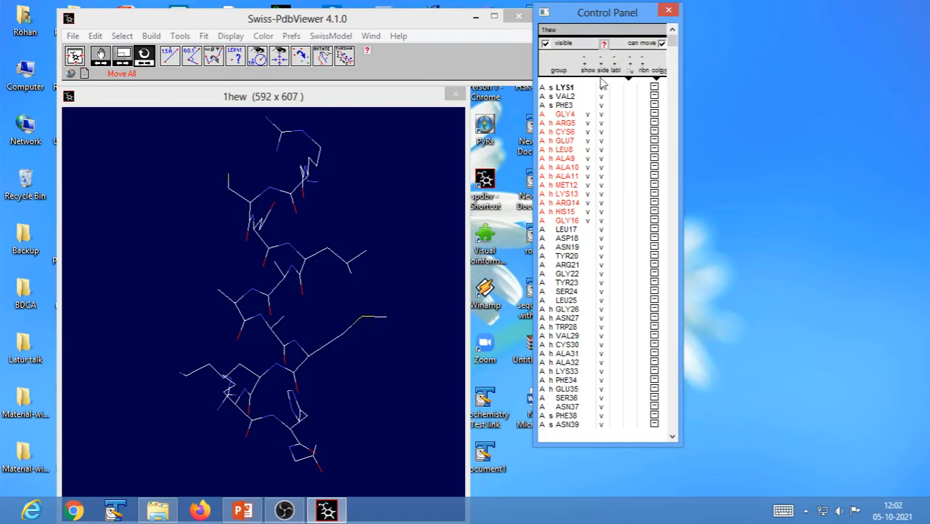
Display every residue of 1hew with all side chains hidden and fit the whole backbone to the window.
left_click(589, 238)
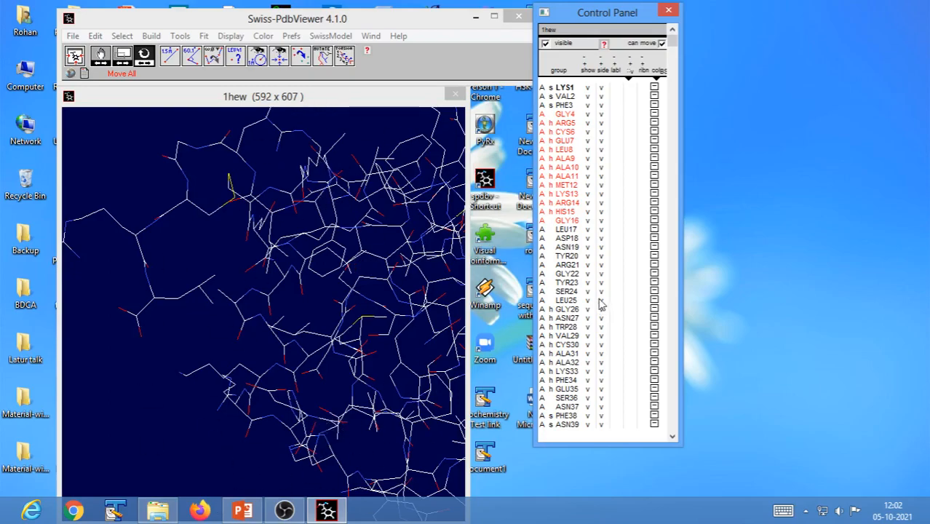
left_click(587, 250)
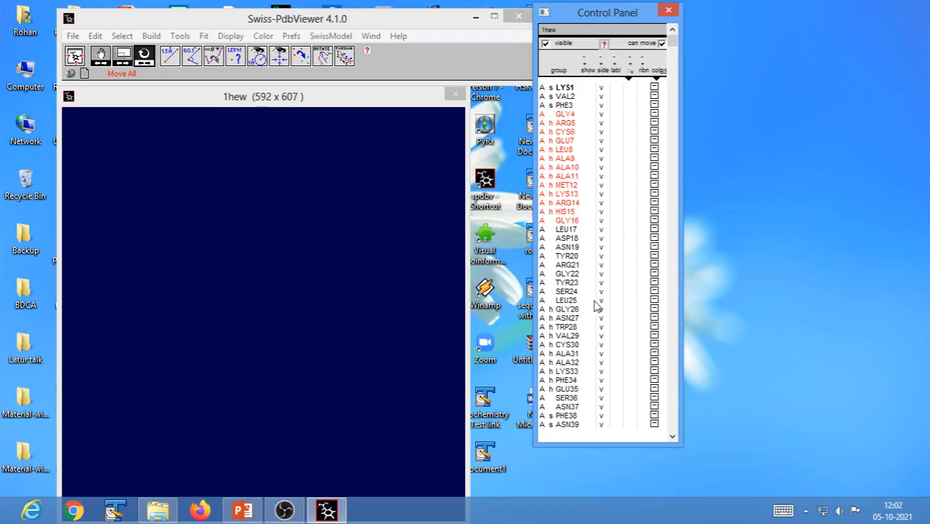
left_click(590, 271, "shift")
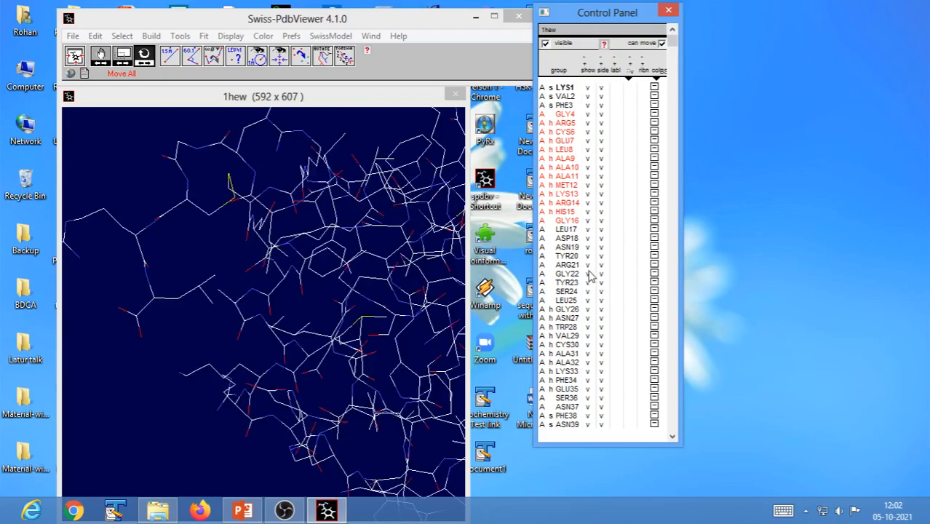
left_click(588, 270, "shift")
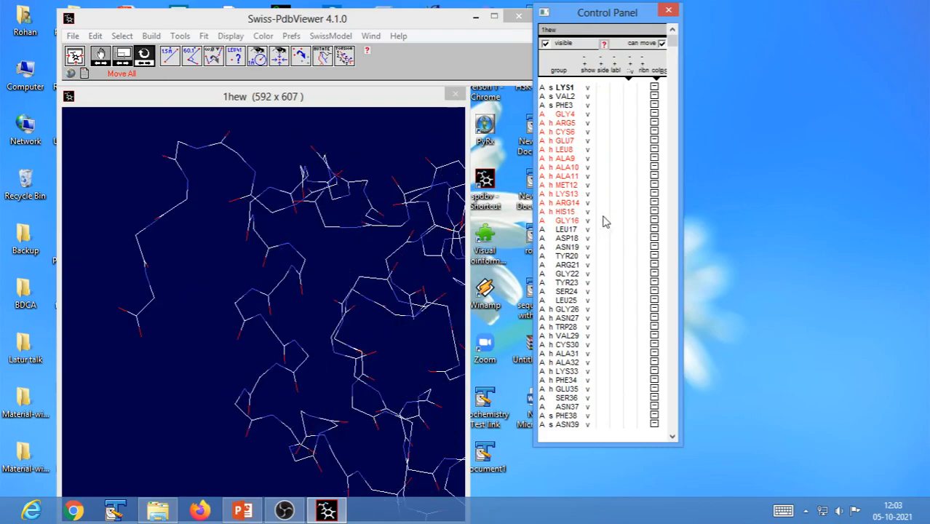
left_click(602, 218, "shift")
left_click(601, 220, "shift")
left_click(75, 56)
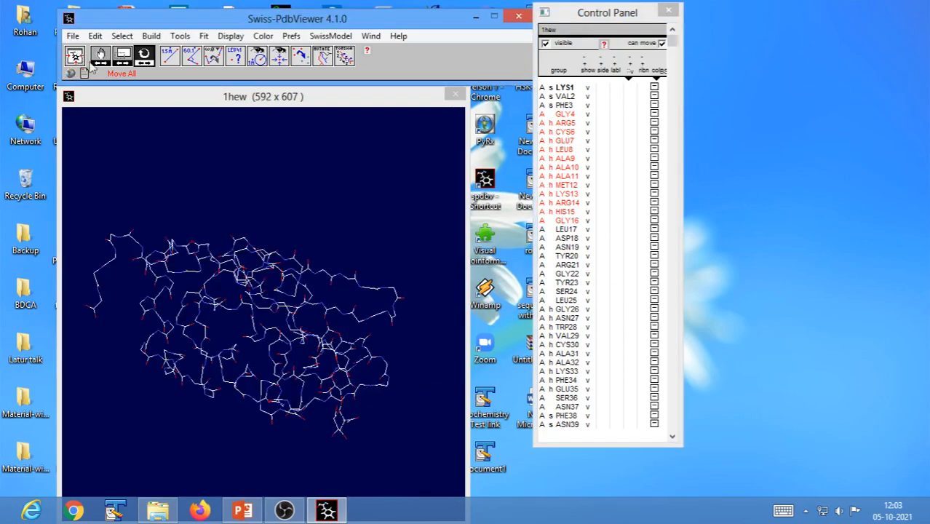
Toggle all side chains on and off and rotate the whole protein to compare the full structure with its bare backbone.
left_click(606, 199, "shift")
left_click(601, 198, "shift")
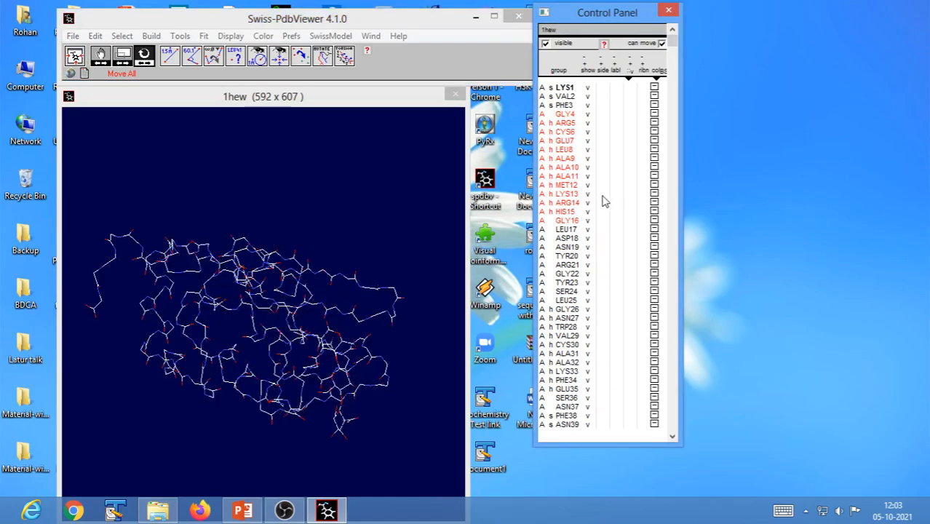
left_click(602, 196, "shift")
left_click(603, 196, "shift")
left_click(321, 394)
left_click_drag(322, 395, 326, 434)
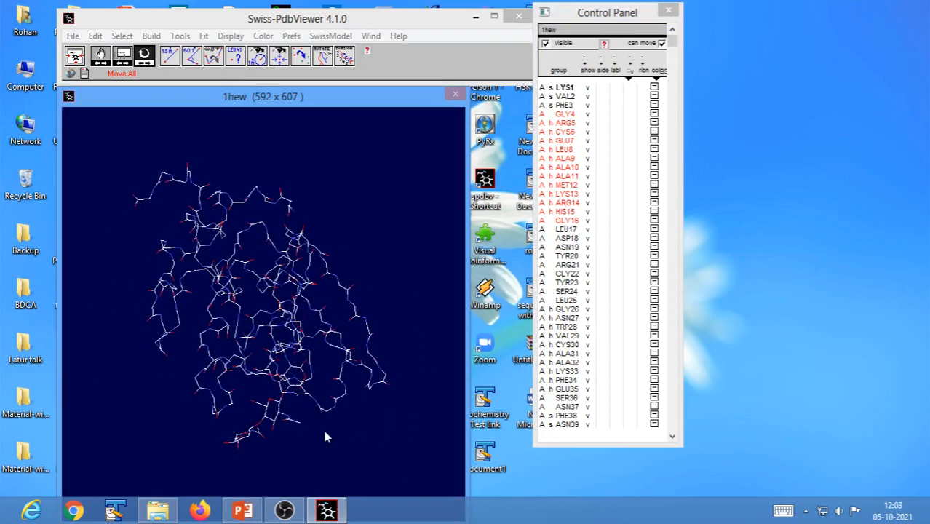
left_click(603, 211)
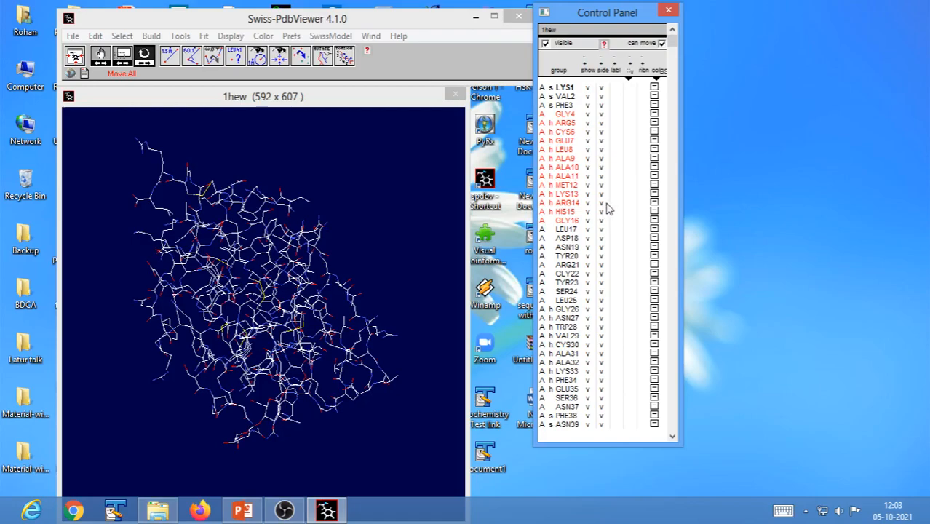
left_click(602, 208)
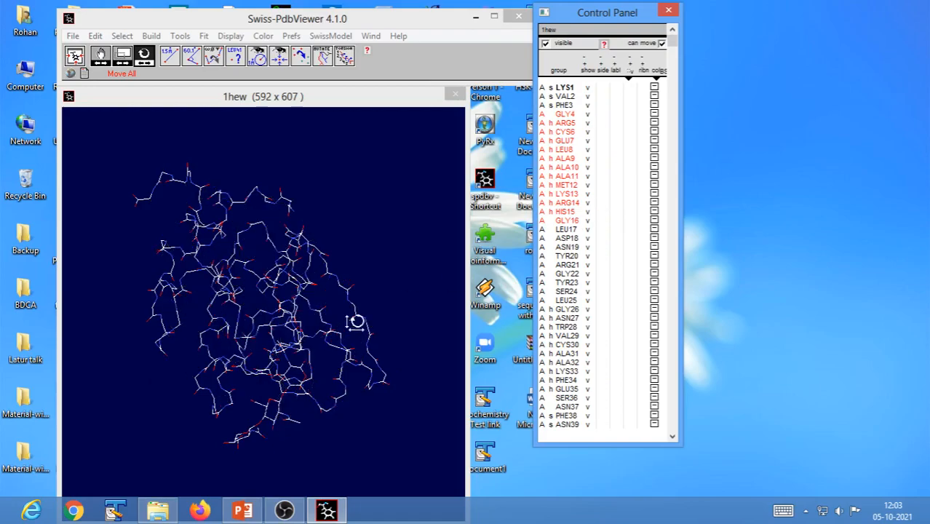
left_click_drag(390, 354, 325, 439)
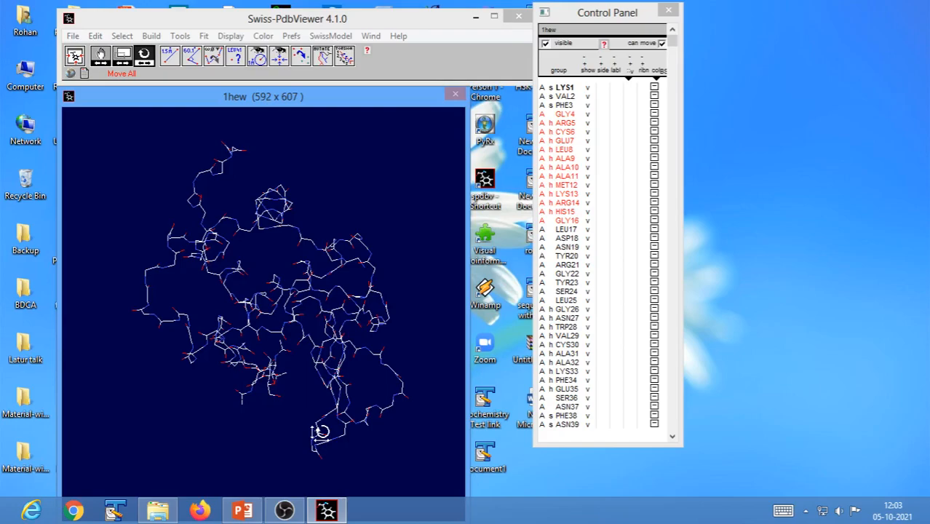
Display the whole 1hew backbone as a ribbon and rotate it to examine the helices and strands.
left_click(643, 276)
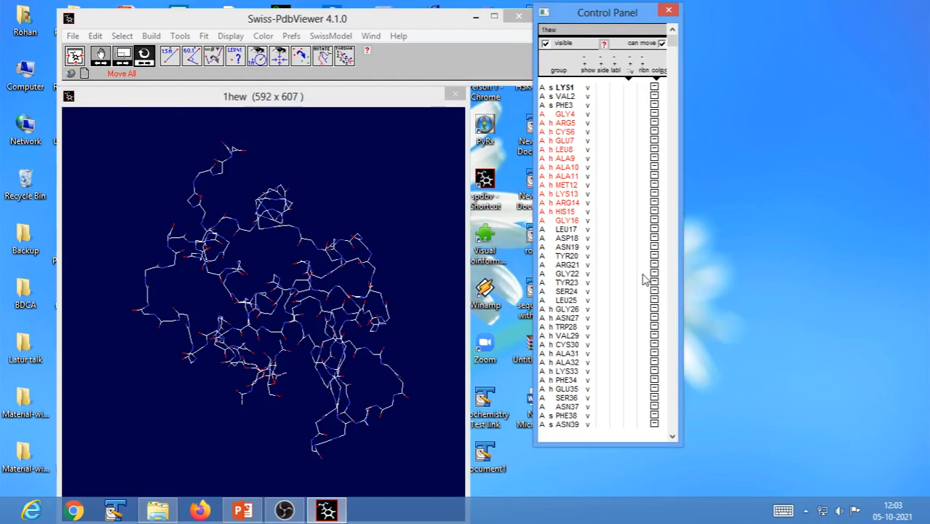
left_click(643, 276)
left_click(643, 277)
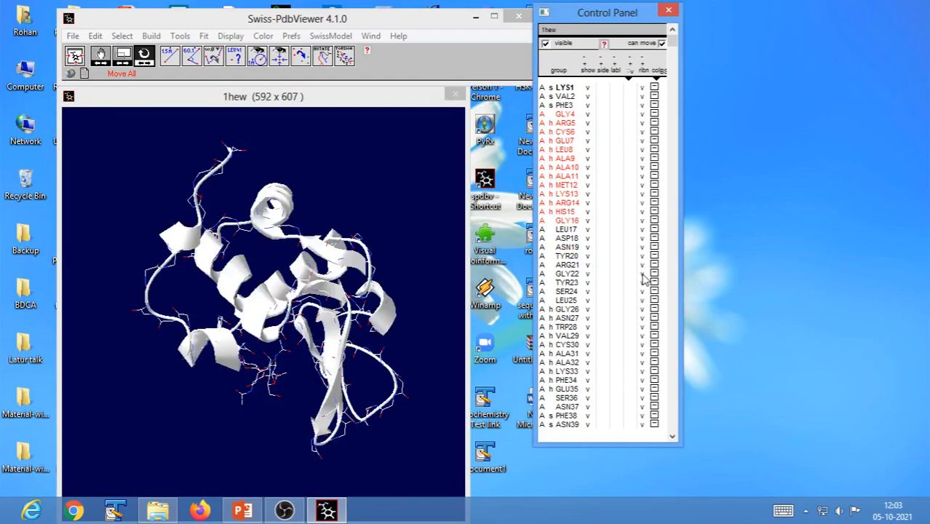
left_click(643, 277)
left_click(643, 276)
left_click(328, 414)
left_click_drag(328, 413, 260, 422)
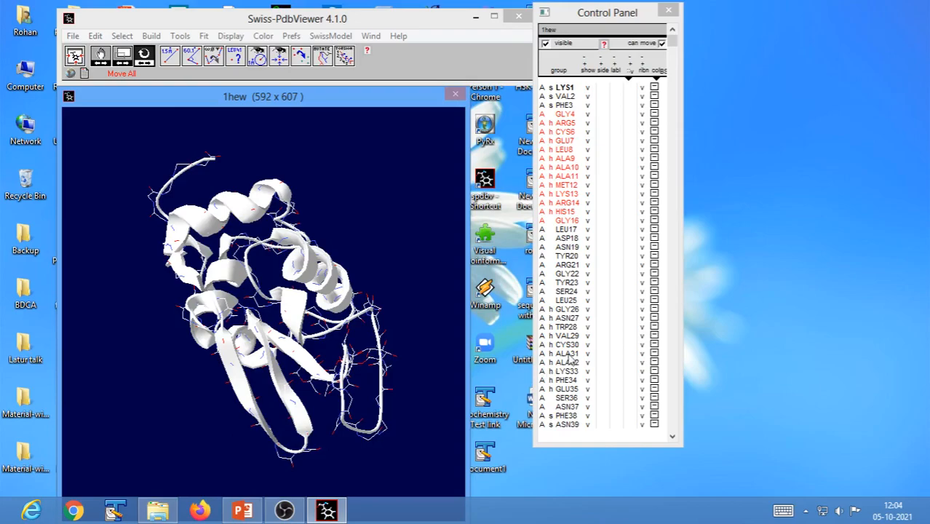
Remove the ribbon from all residues and display only the backbone of the selected GLY4 to GLY16 segment.
left_click(642, 325, "shift")
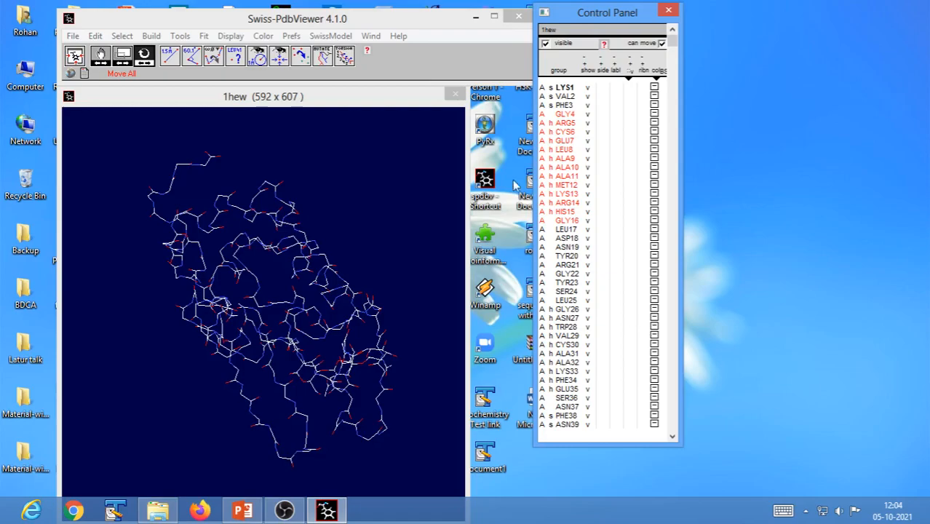
left_click(589, 77)
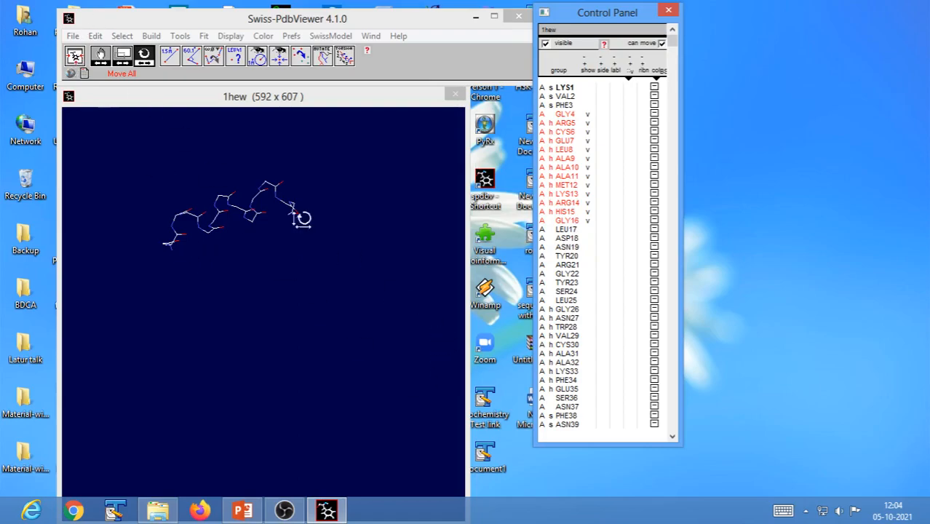
Rotate the fitted GLY4 to GLY16 backbone, add LEU17 to GLY22 to the display and fit the extended segment.
left_click(77, 58)
left_click_drag(288, 361, 206, 231)
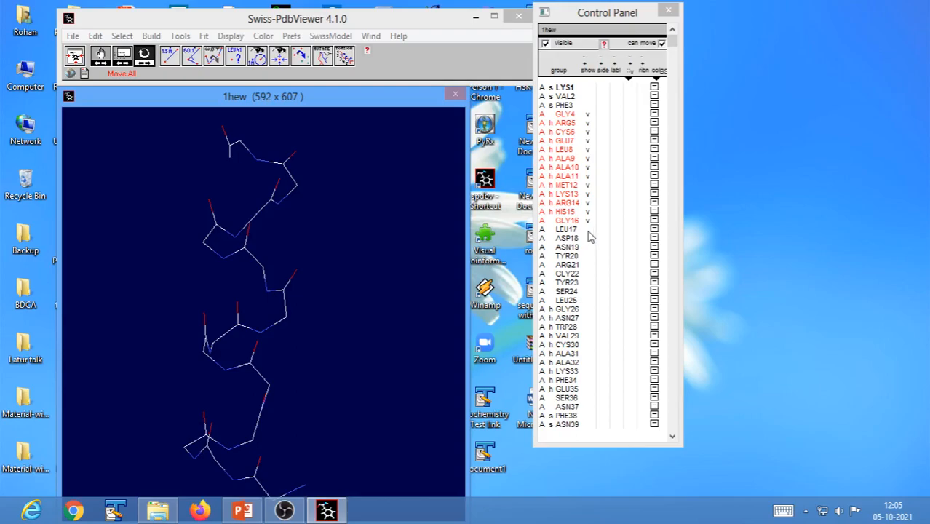
left_click_drag(589, 236, 593, 282)
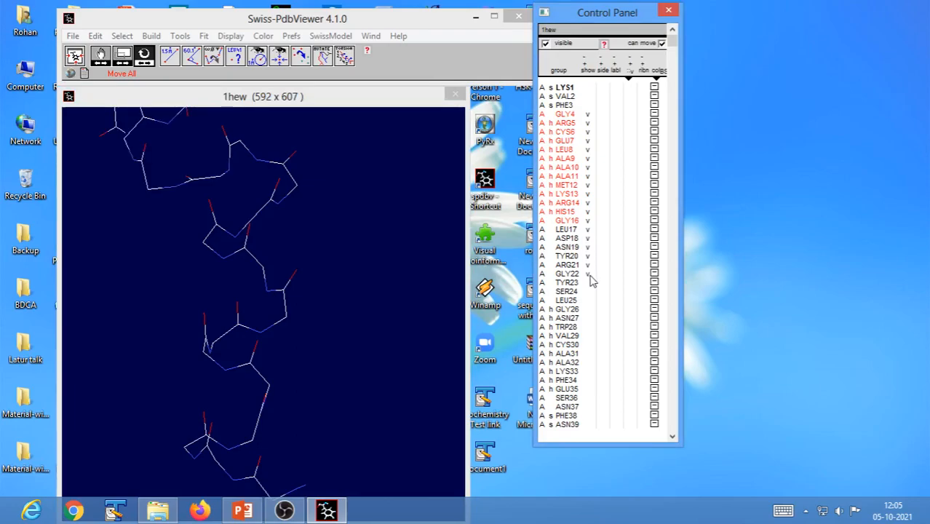
left_click(75, 58)
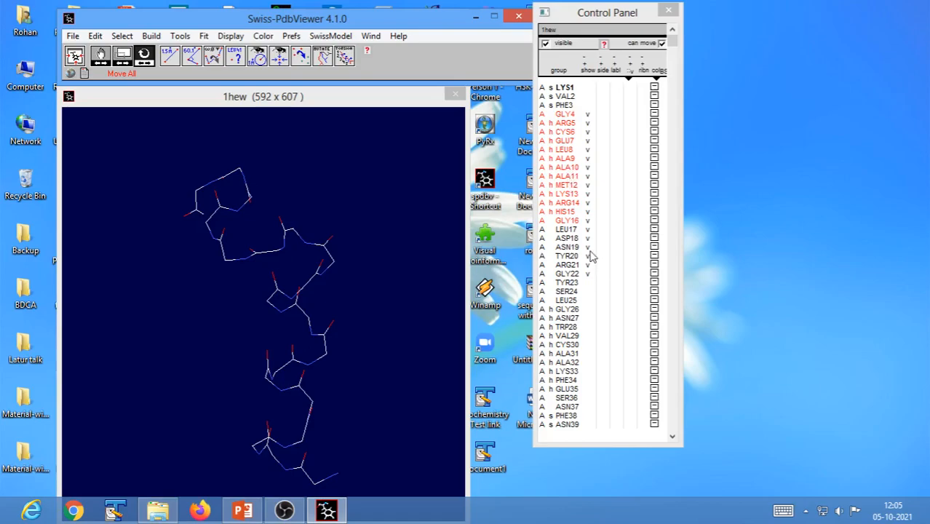
Hide the backbone of LEU17 to GLY22 and display it again to compare the segment with and without it.
left_click_drag(586, 229, 588, 275)
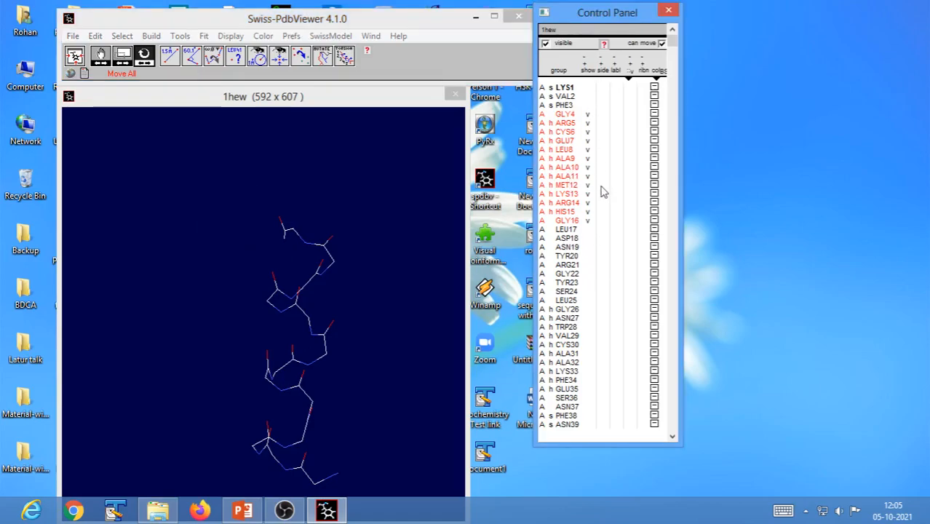
left_click(587, 230)
left_click_drag(589, 240, 588, 277)
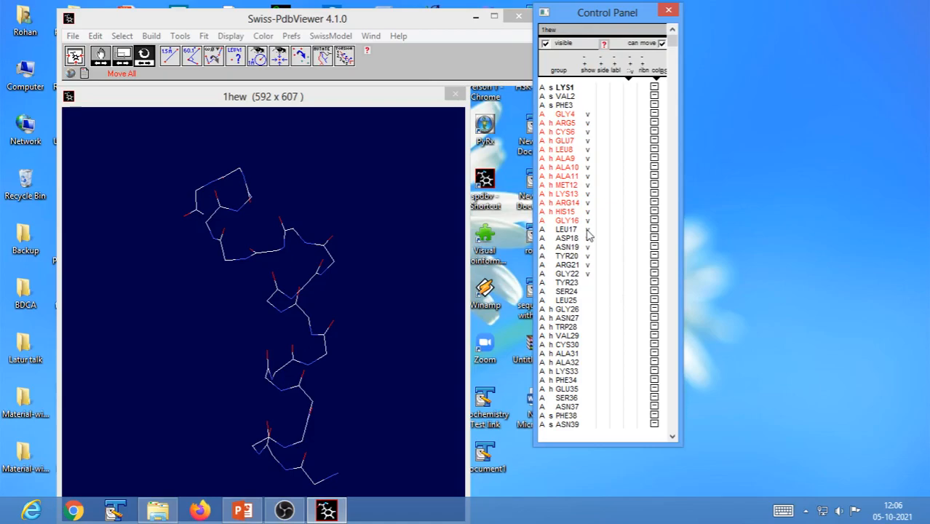
Extend the displayed backbone through TRP28, and hide residues TYR23 to TRP28 again.
left_click_drag(587, 230, 586, 281)
left_click_drag(589, 231, 590, 315)
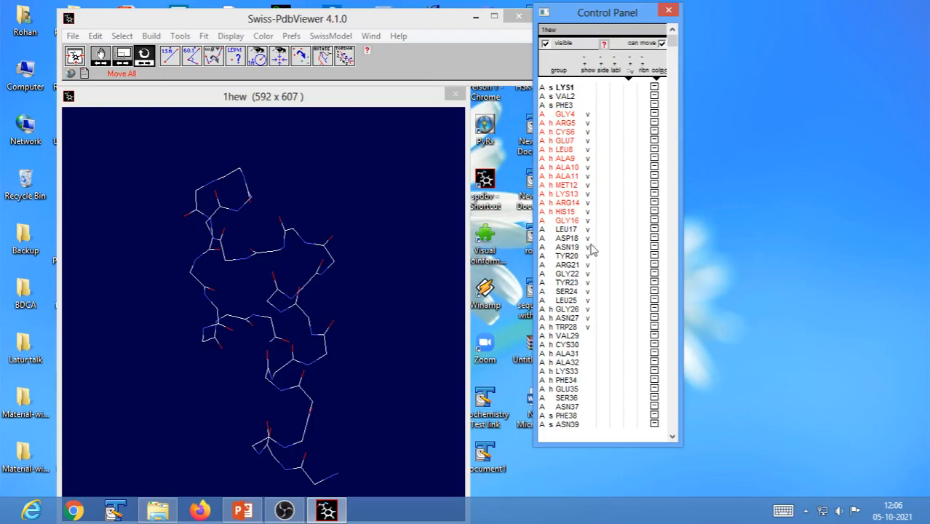
left_click(588, 326)
left_click(587, 318)
left_click(588, 308)
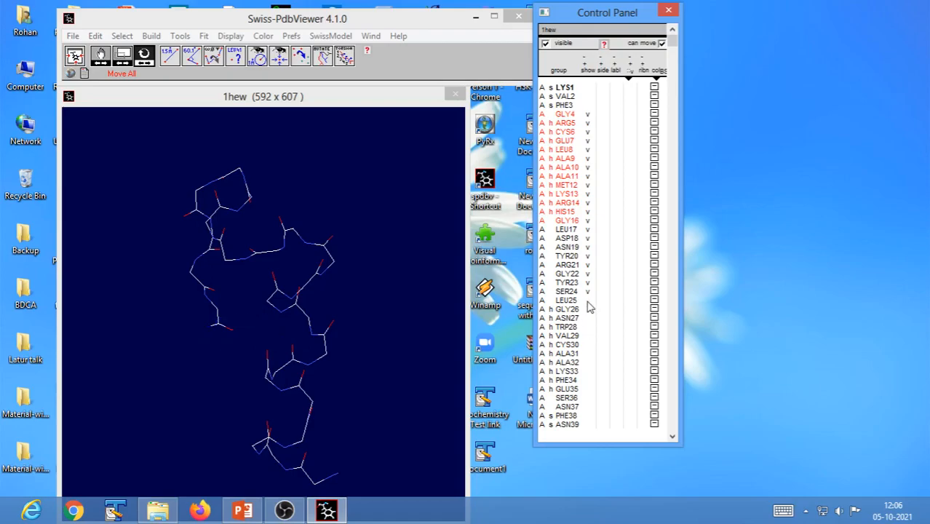
left_click(588, 291)
left_click(588, 282)
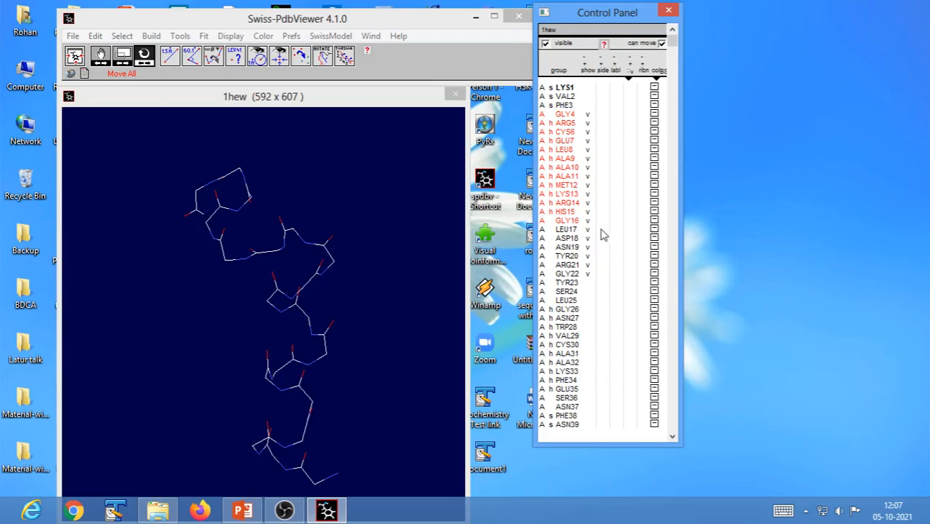
Display the side chains of LEU17 to GLY22 and rotate the fitted segment to examine them against the bare helix.
left_click_drag(601, 229, 602, 278)
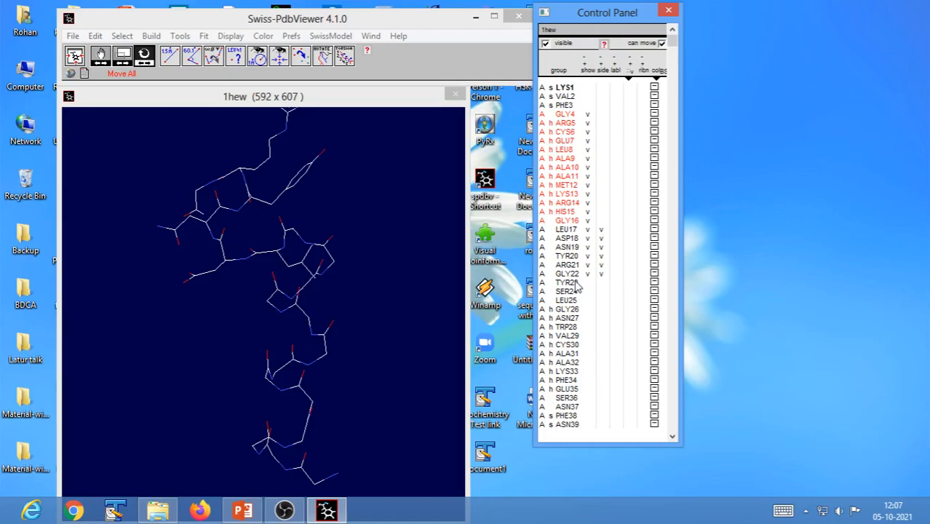
left_click(73, 61)
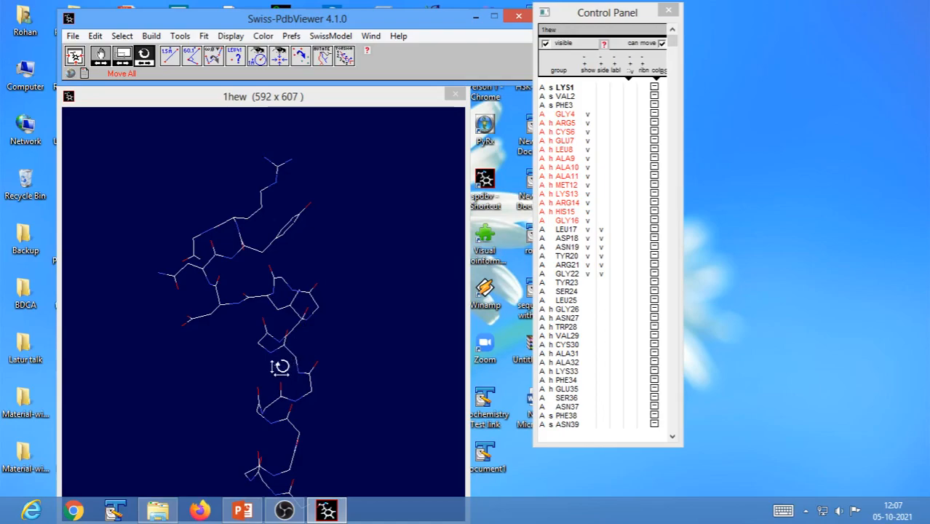
left_click_drag(378, 344, 291, 343)
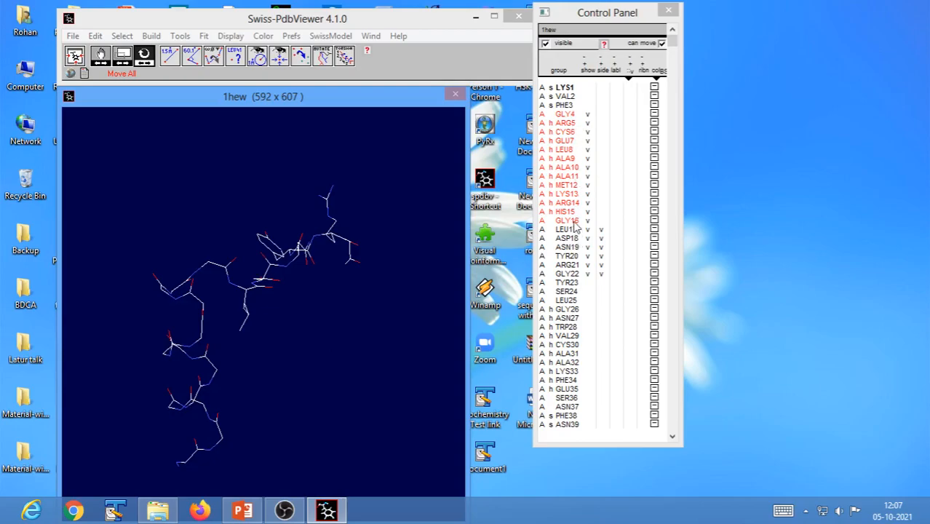
left_click_drag(301, 294, 265, 266)
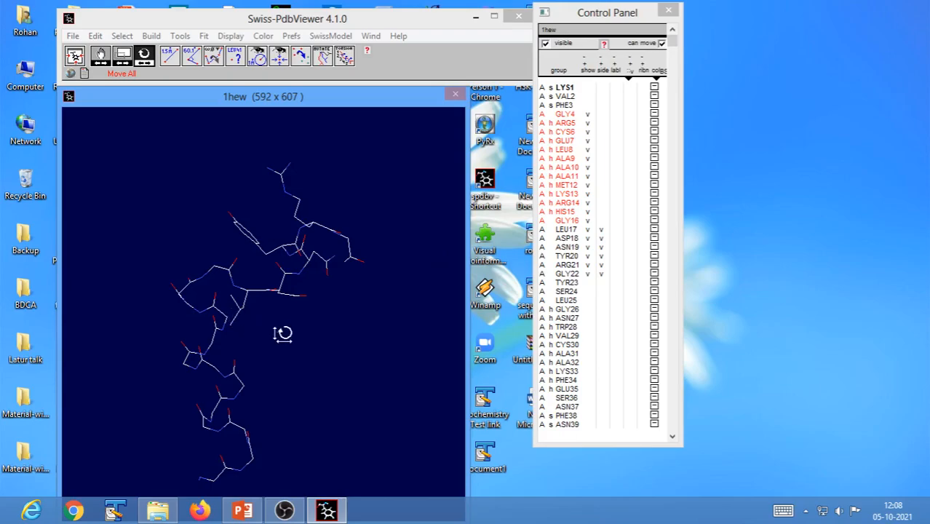
left_click_drag(317, 350, 275, 342)
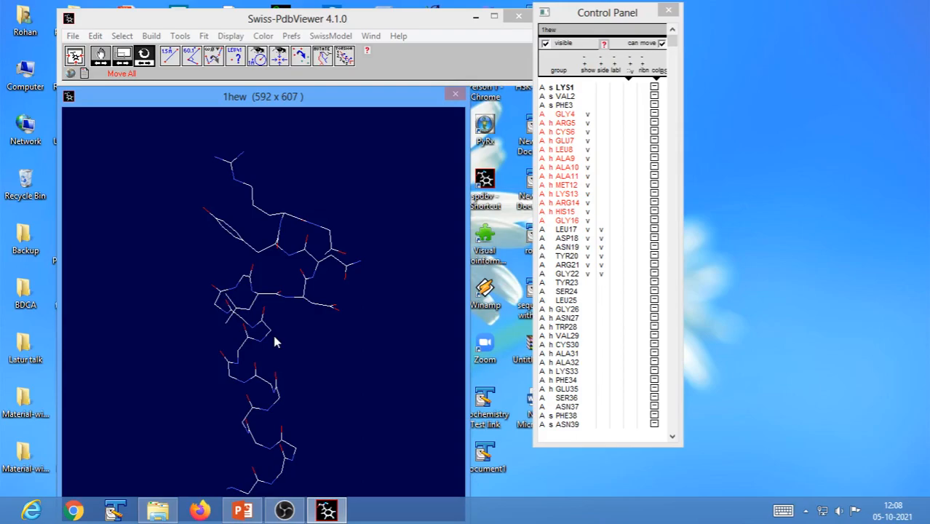
left_click_drag(317, 366, 267, 370)
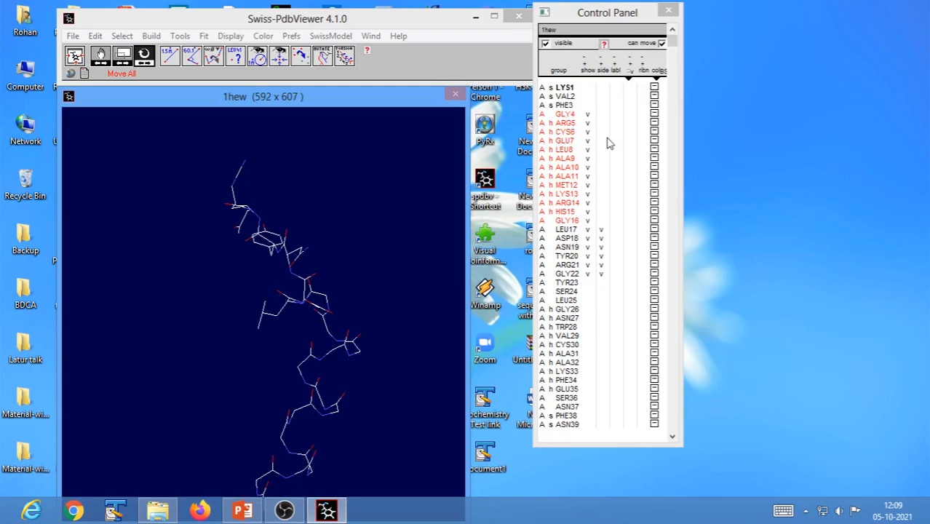
Select the continuous range of residues from GLY4 to ALA42.
left_click(566, 114)
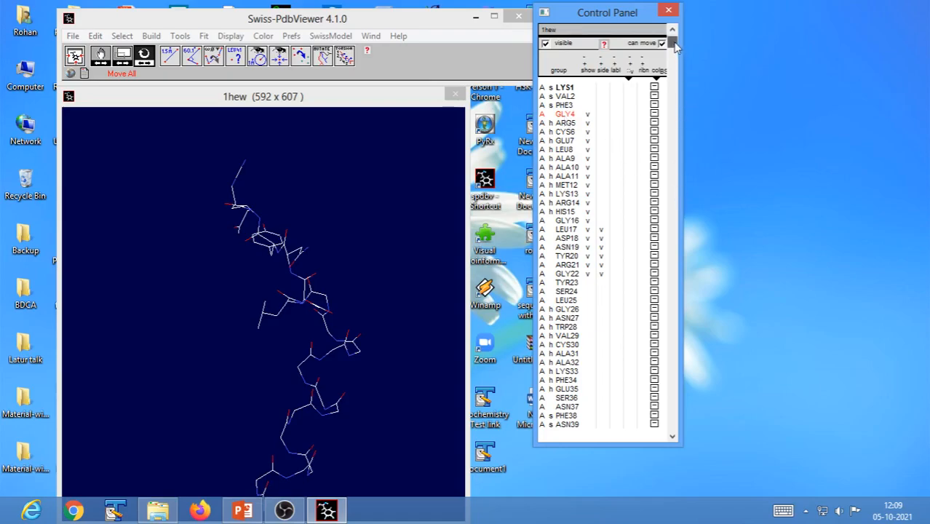
left_click_drag(675, 45, 674, 55)
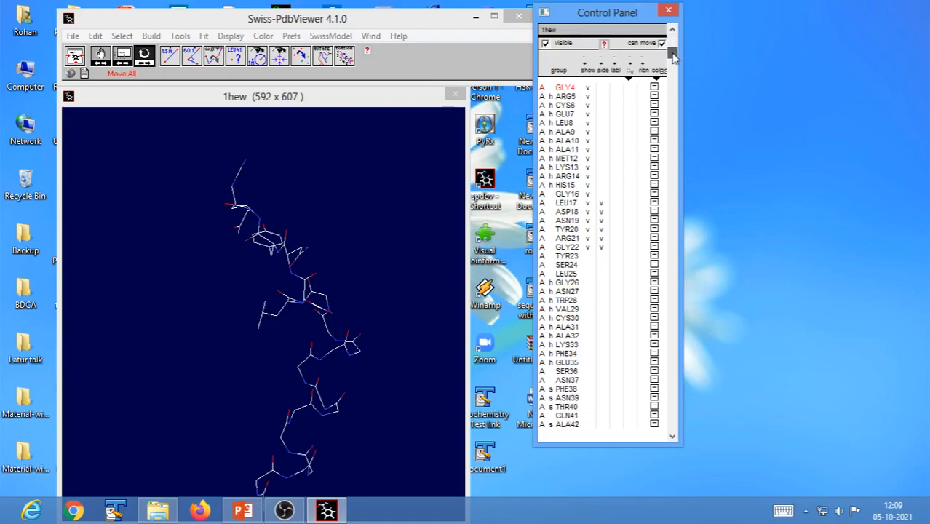
left_click(566, 416, "shift")
left_click(567, 425, "shift")
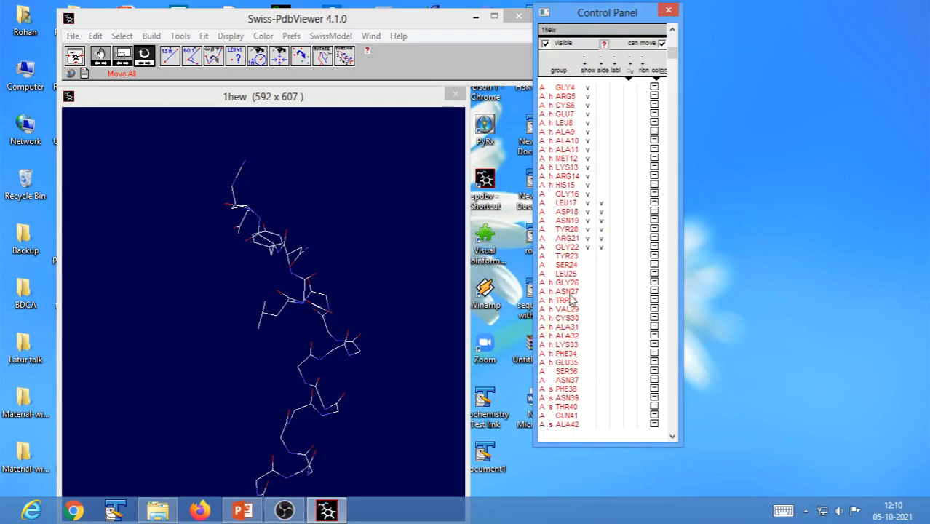
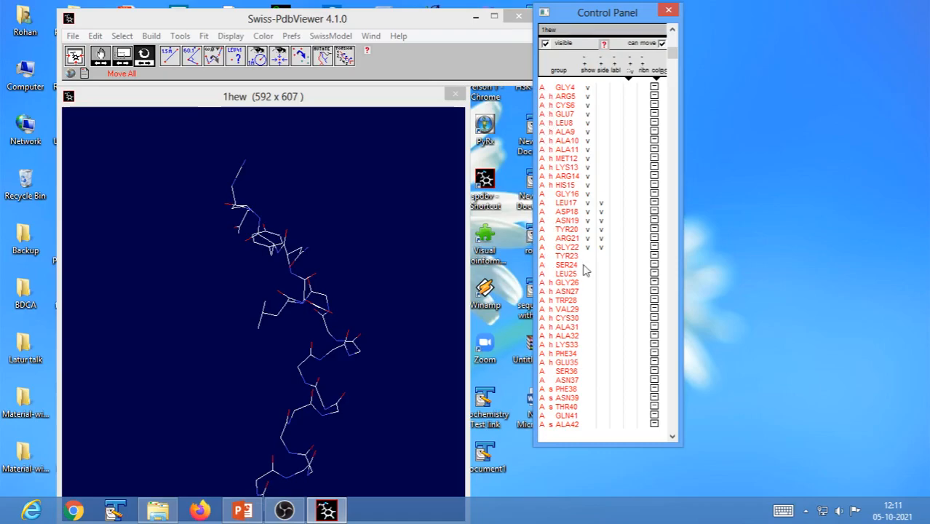
Select all residues of chain A, display only the selection, and fit and rotate the whole structure.
left_click_drag(670, 56, 670, 162)
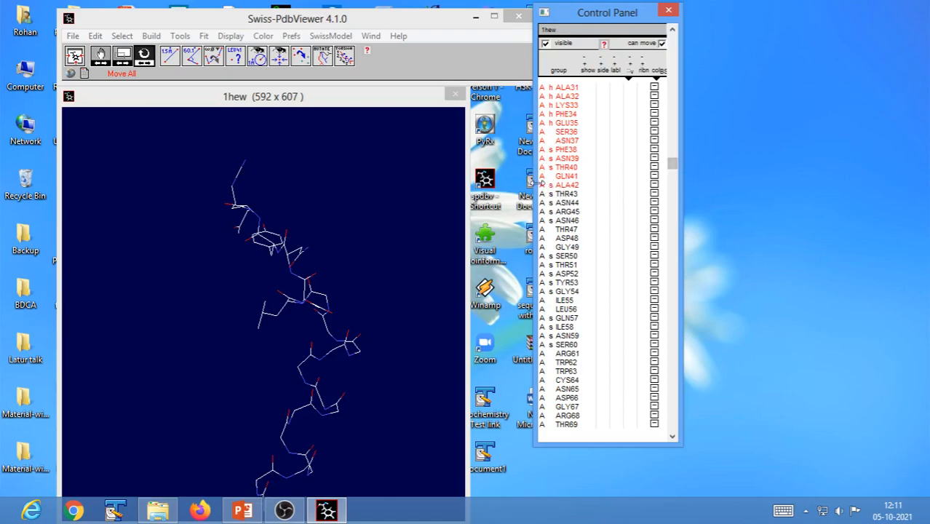
left_click_drag(672, 165, 692, 332)
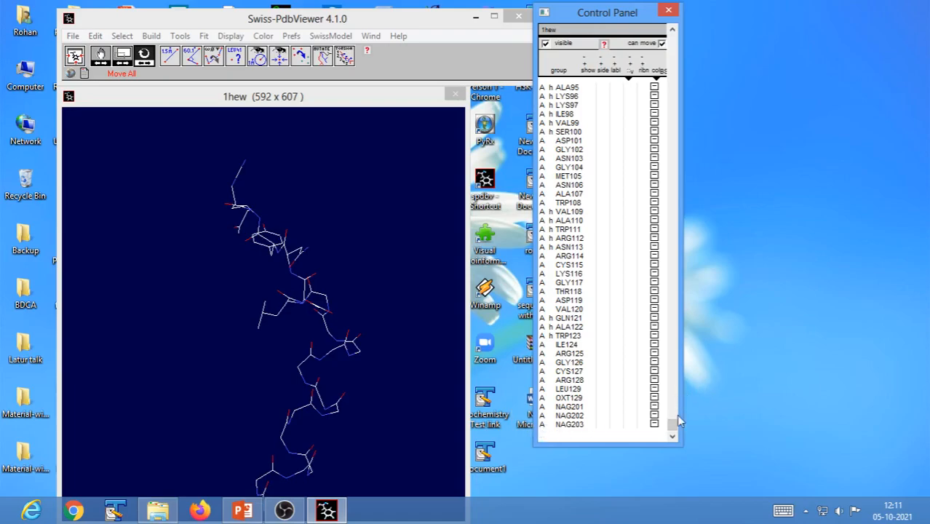
left_click_drag(673, 425, 683, 175)
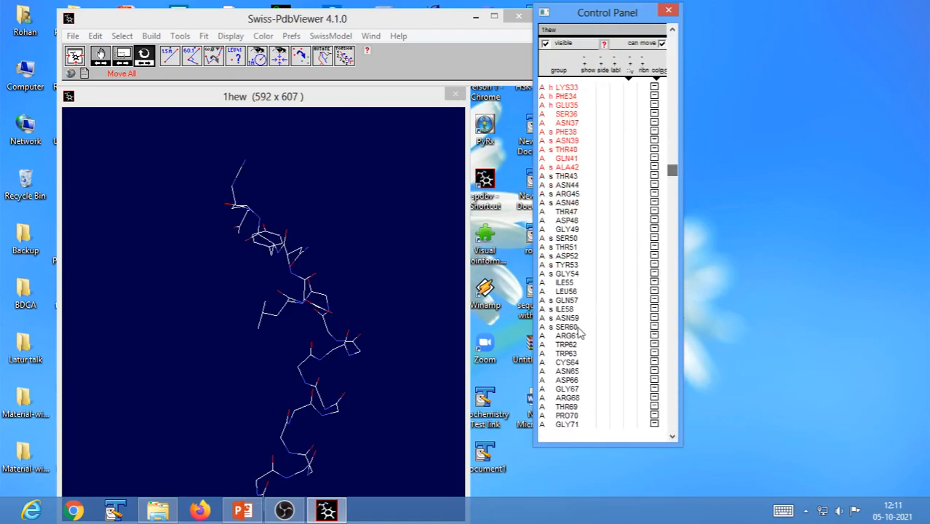
left_click(542, 294)
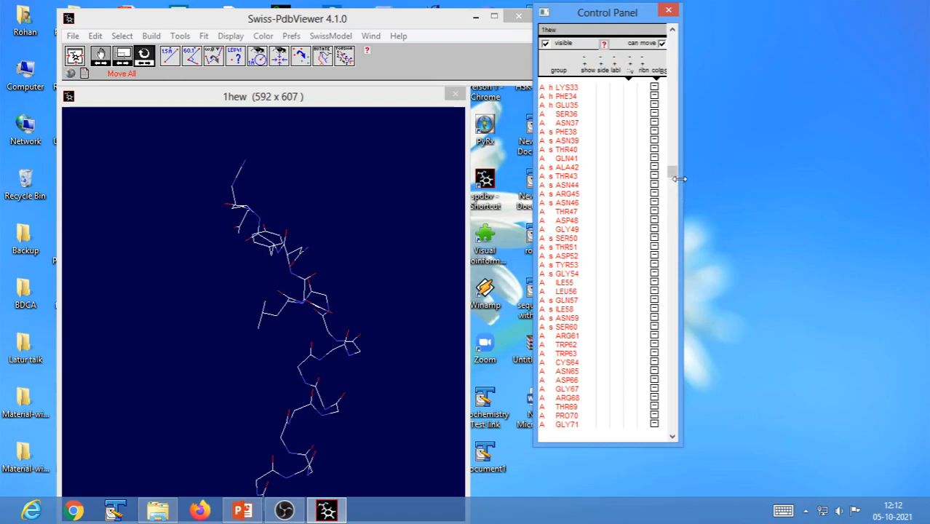
left_click_drag(674, 172, 683, 406)
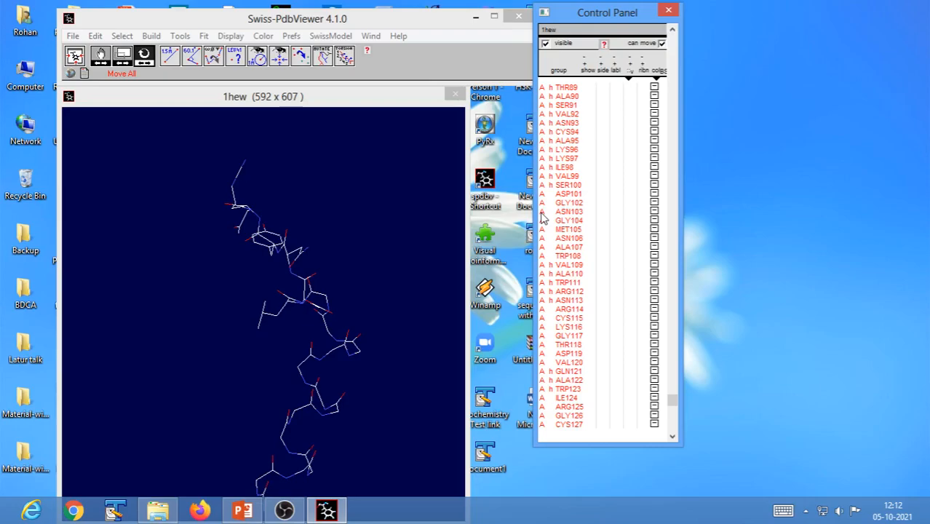
key("Return")
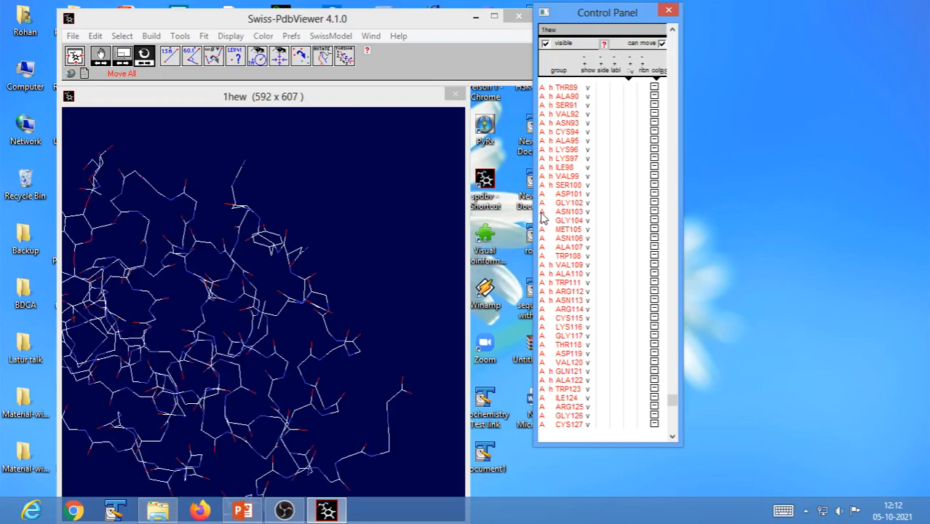
left_click(74, 58)
left_click_drag(373, 433, 315, 447)
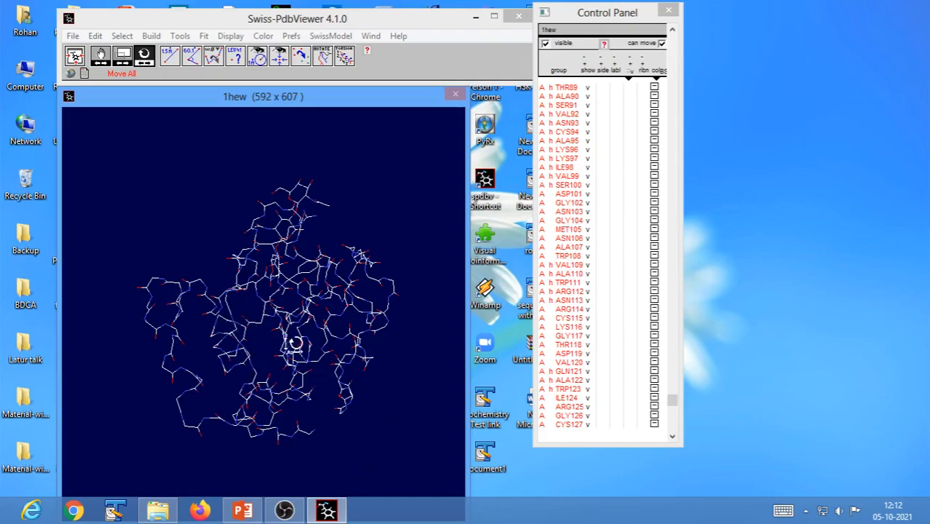
left_click_drag(358, 358, 275, 344)
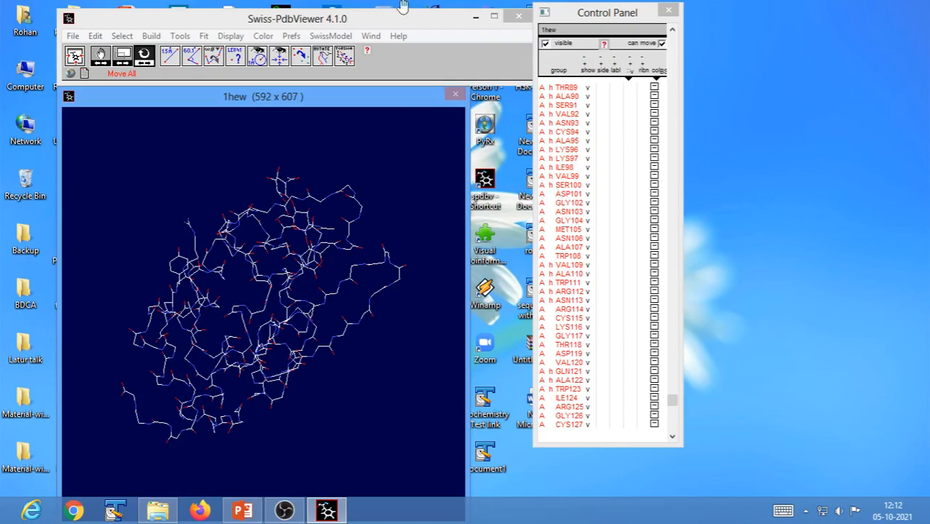
Select all residues of 1hew and display the side chains of the entire selection.
left_click(122, 36)
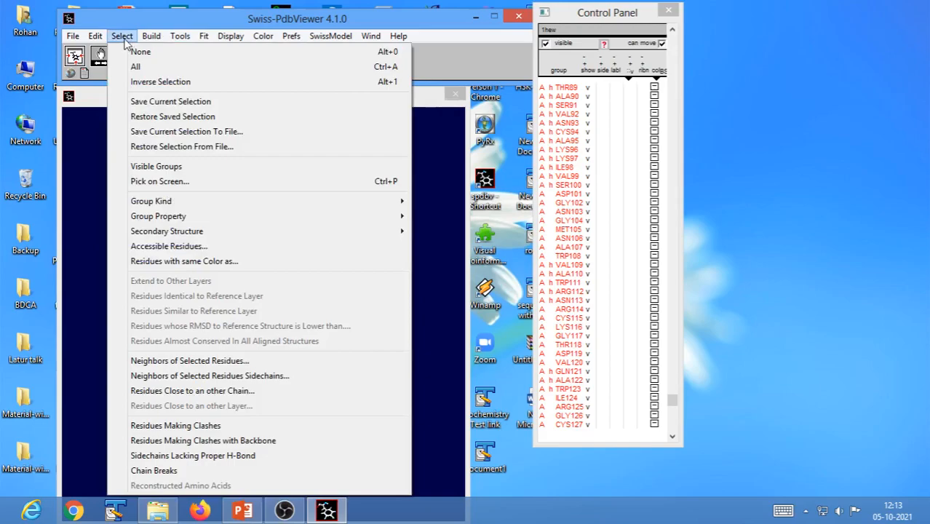
left_click(126, 39)
left_click(124, 37)
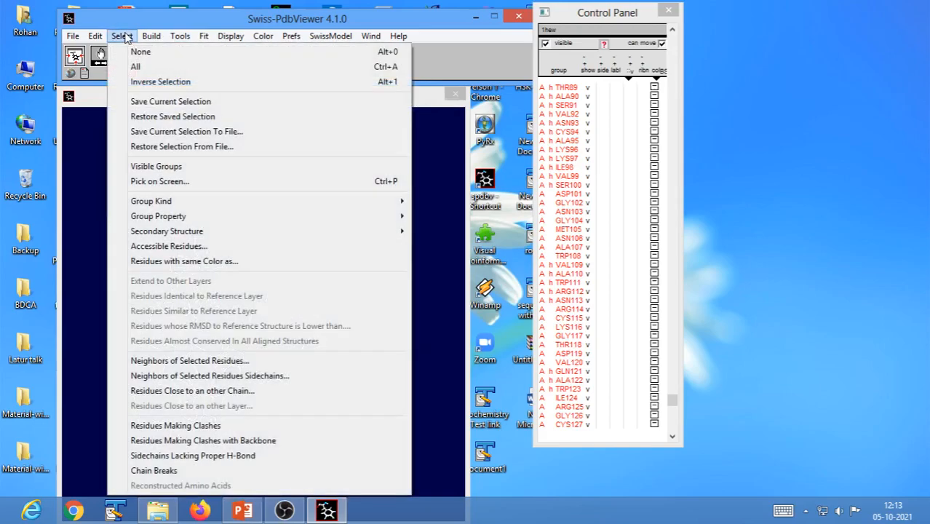
left_click(135, 66)
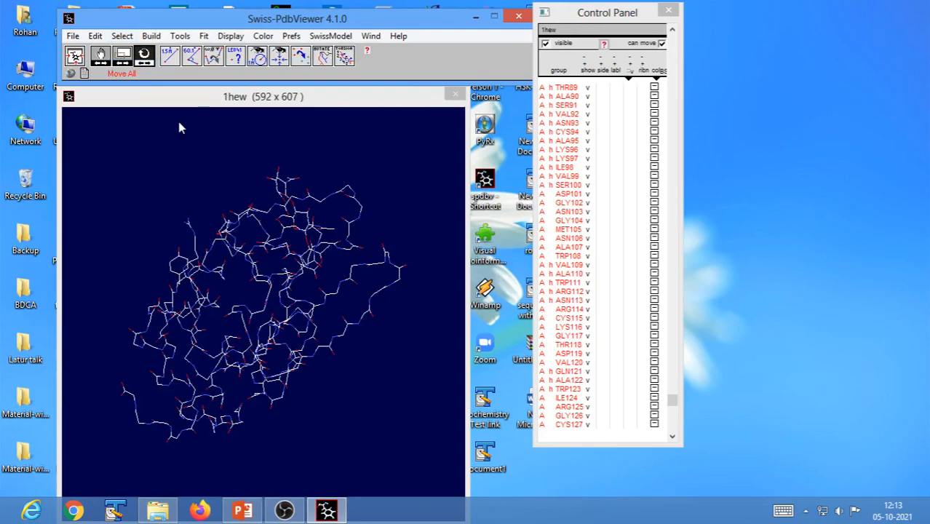
left_click(606, 74)
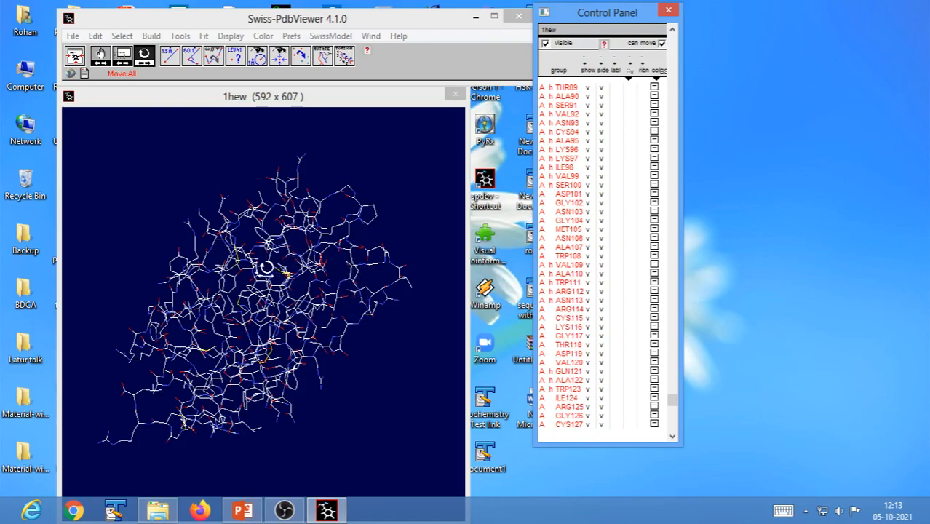
Compute the hydrogen bonds of the whole 1hew structure.
left_click(169, 41)
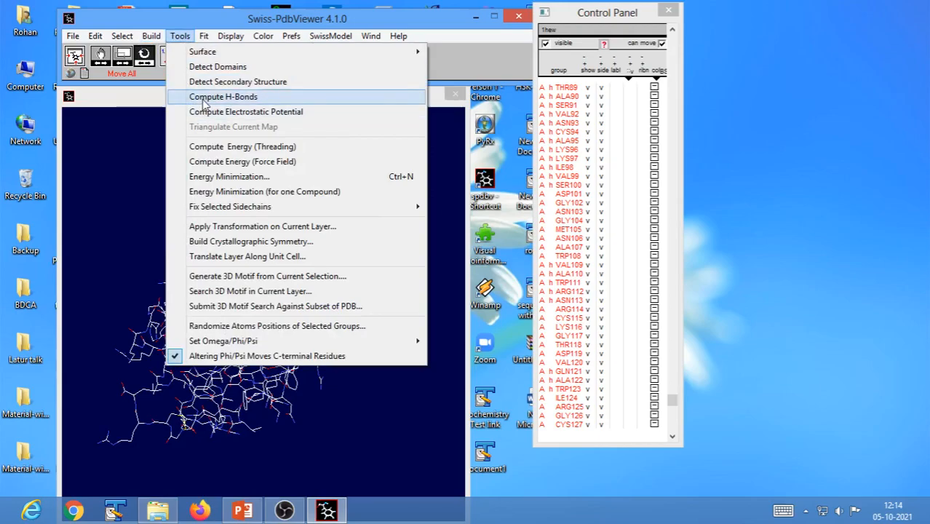
left_click(203, 97)
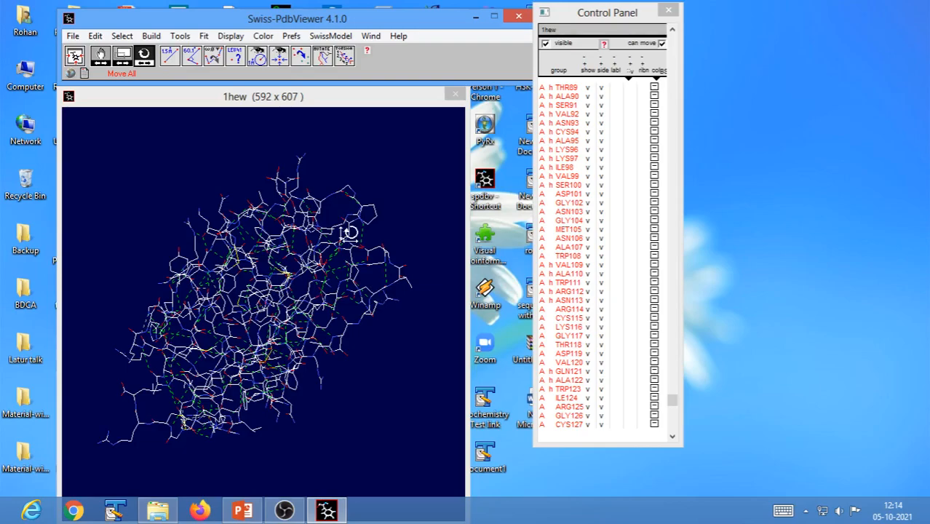
left_click(178, 37)
key("Escape")
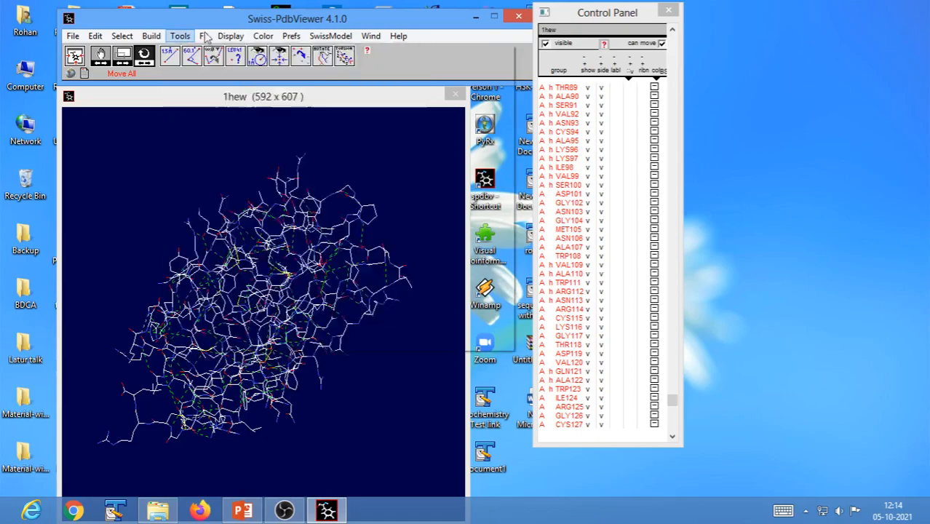
left_click(182, 36)
mouse_move(222, 206)
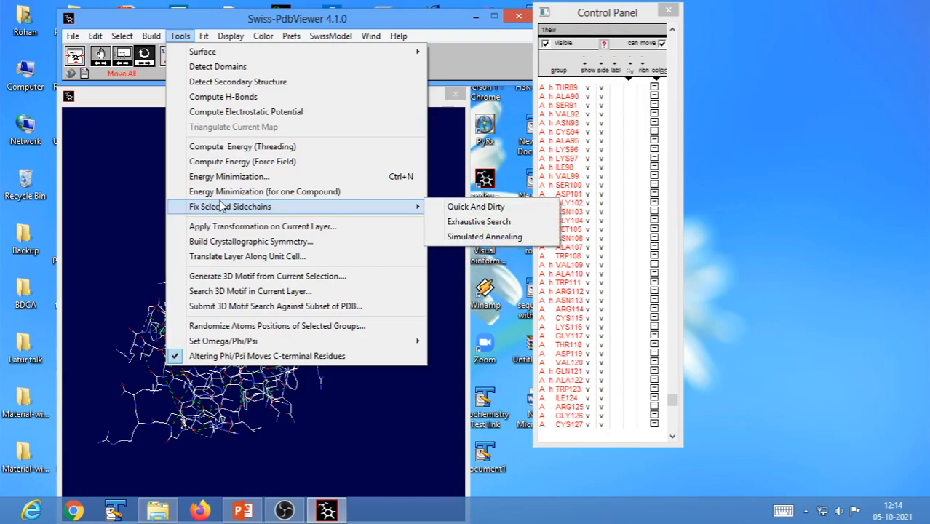
left_click(92, 229)
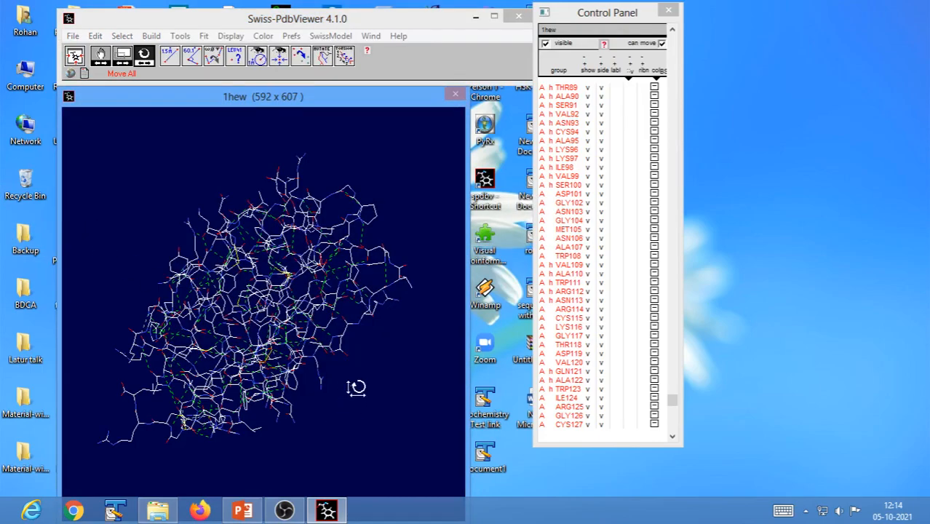
Select all helix residues of 1hew by secondary structure and display only the selected residues.
left_click_drag(355, 387, 306, 379)
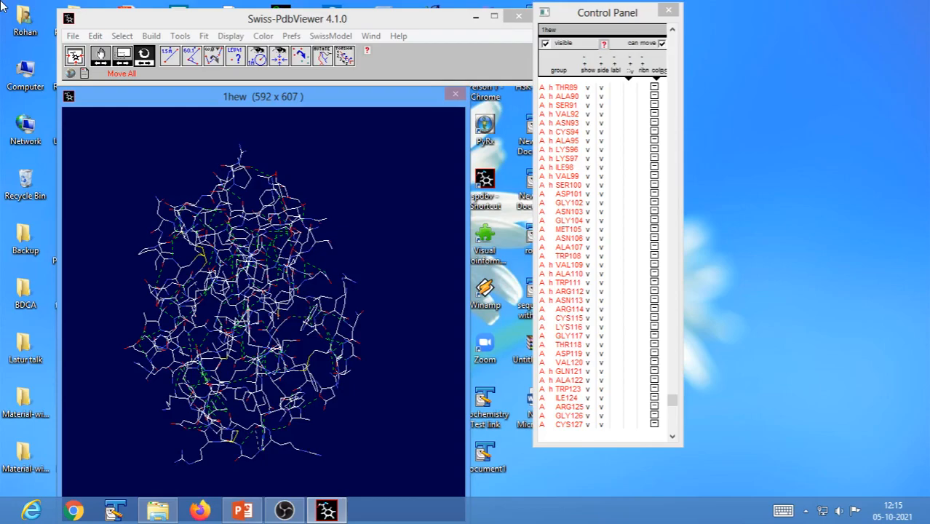
left_click(125, 38)
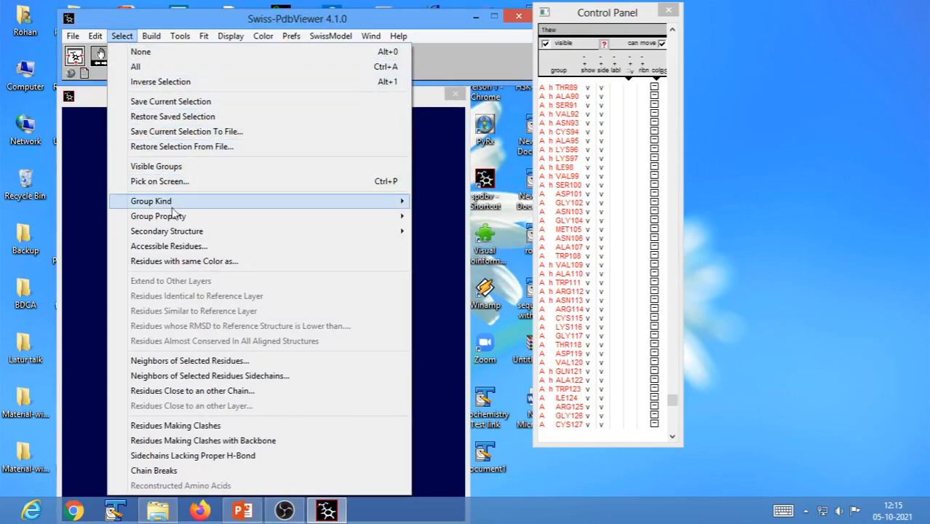
mouse_move(187, 232)
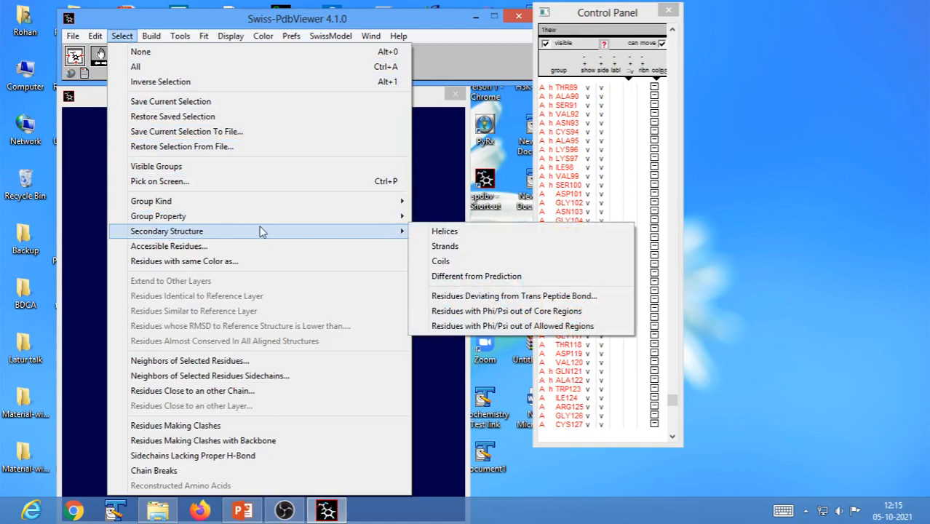
left_click(446, 232)
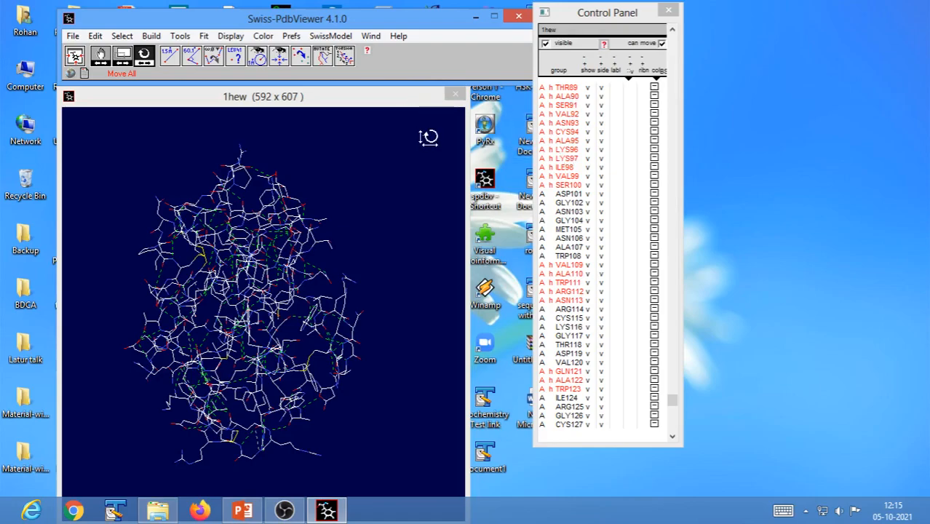
key("Return")
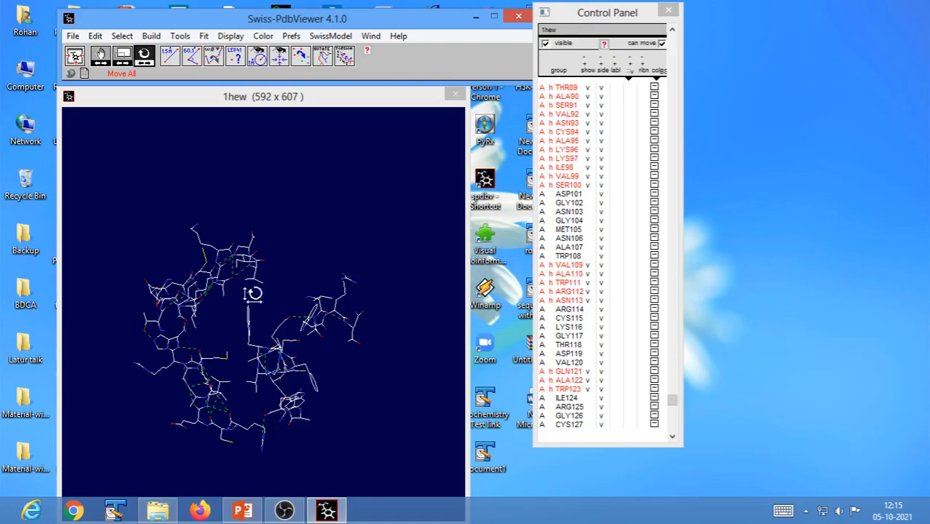
left_click_drag(210, 297, 245, 348)
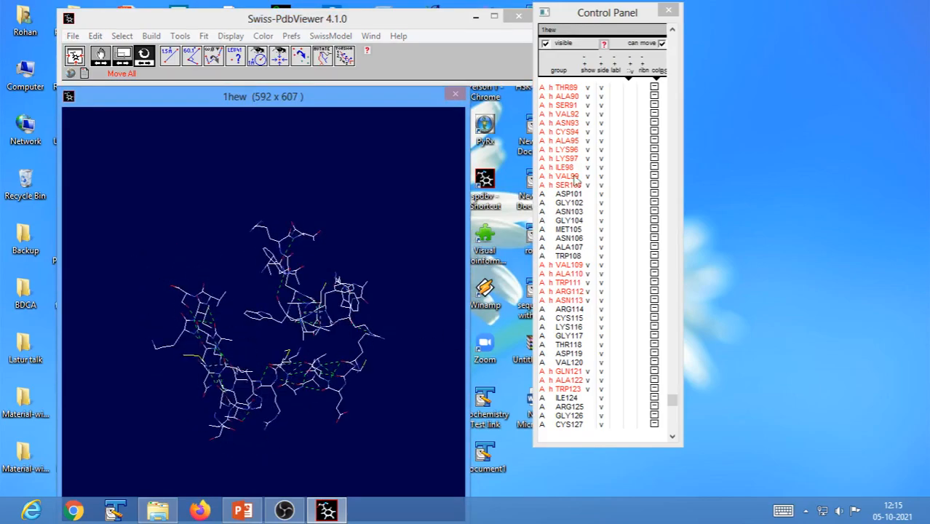
left_click_drag(224, 440, 452, 379)
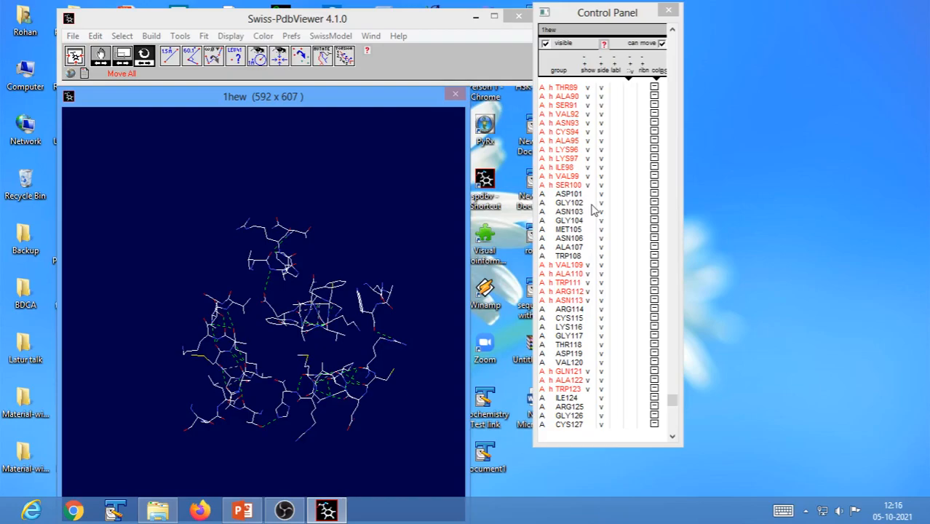
Hide the side chains of the selected helices so that only their backbones are displayed.
left_click(601, 131)
left_click_drag(371, 383, 202, 424)
left_click_drag(270, 339, 303, 363)
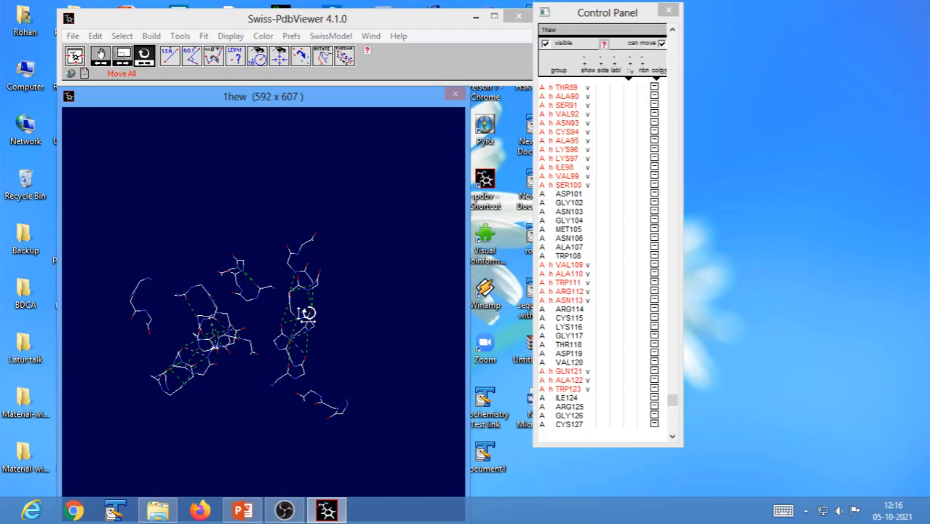
left_click_drag(353, 368, 328, 319)
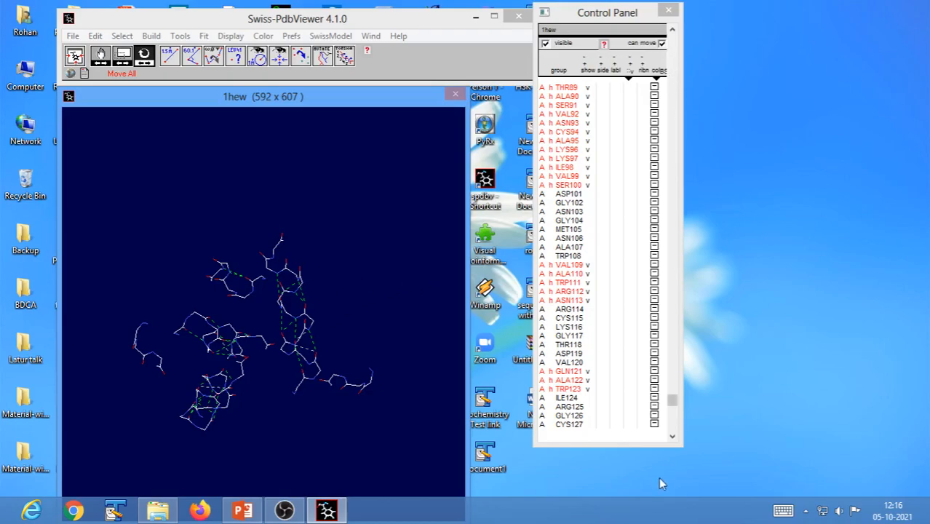
Isolate the helix from ARG5 to HIS15 and fit it in the structure view.
left_click_drag(671, 400, 673, 38)
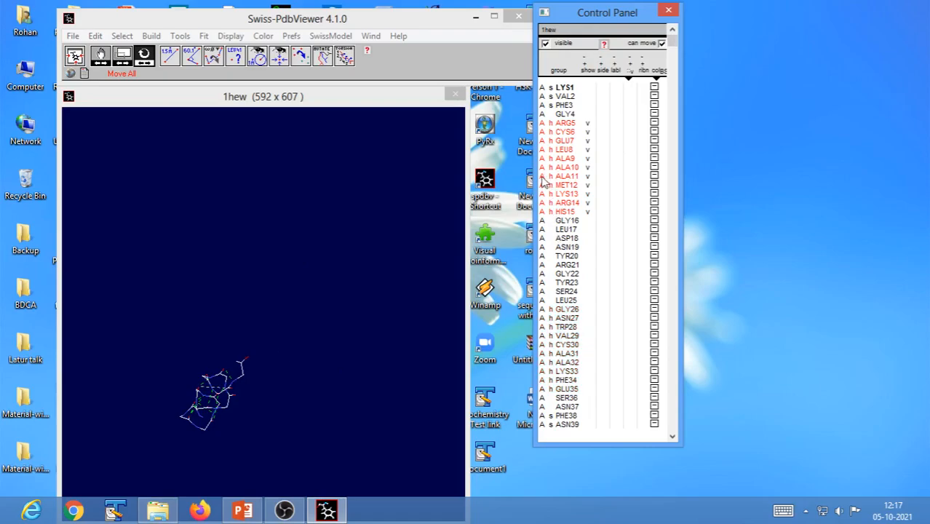
left_click_drag(260, 404, 263, 322)
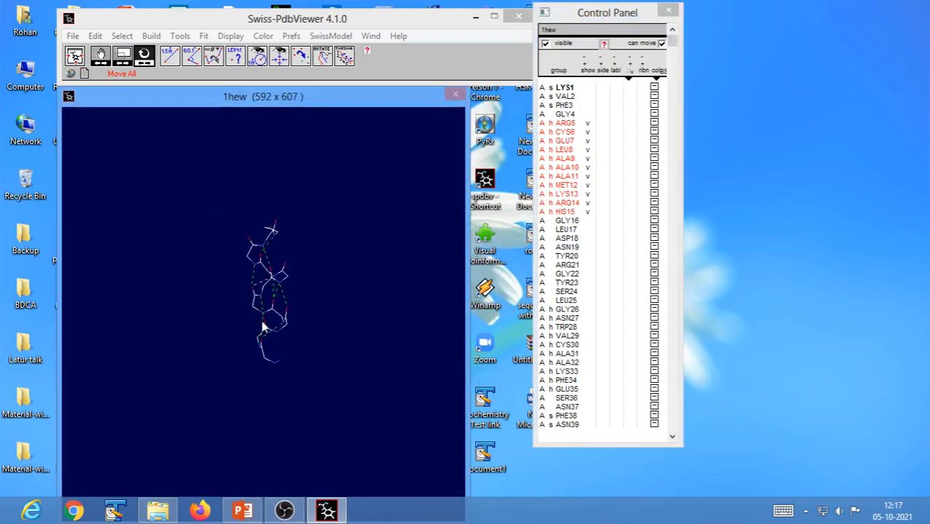
left_click(77, 60)
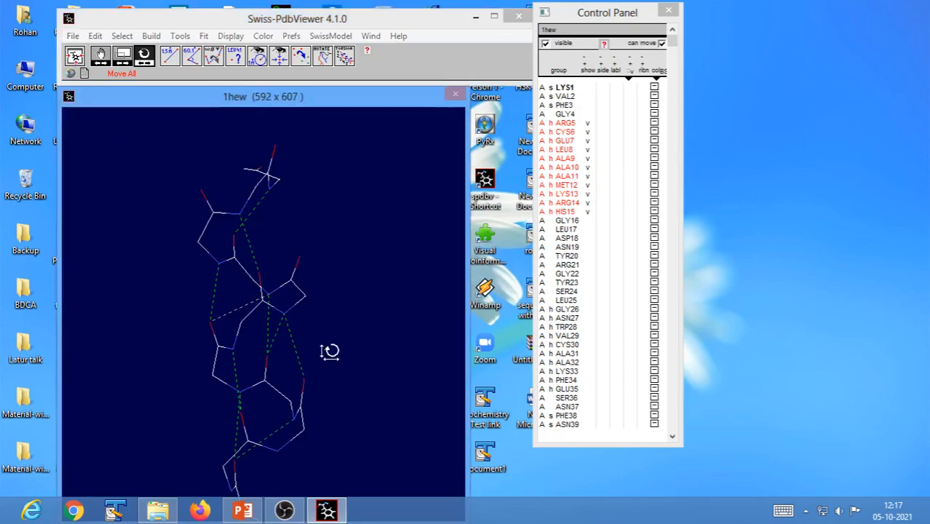
left_click_drag(332, 348, 274, 365)
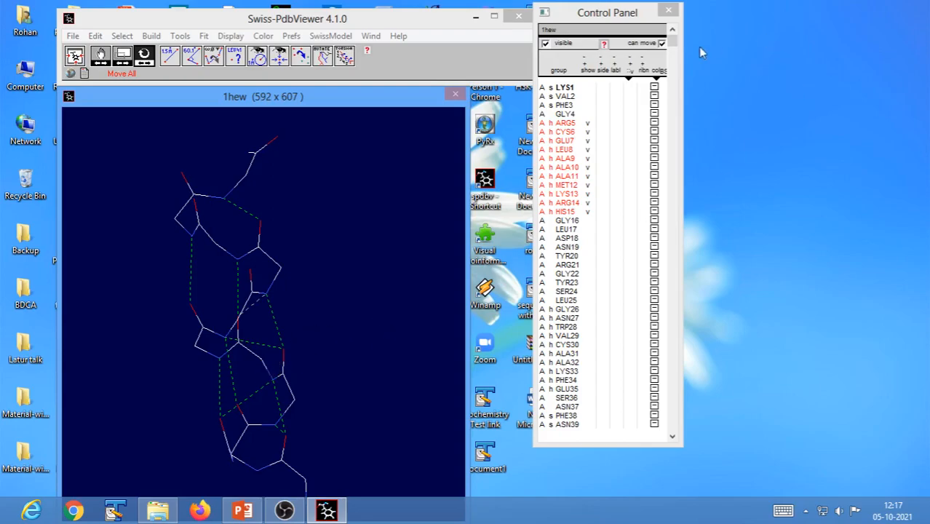
Label the residues of the isolated helix ARG5 to HIS15 and examine its hydrogen bonds.
left_click(616, 77)
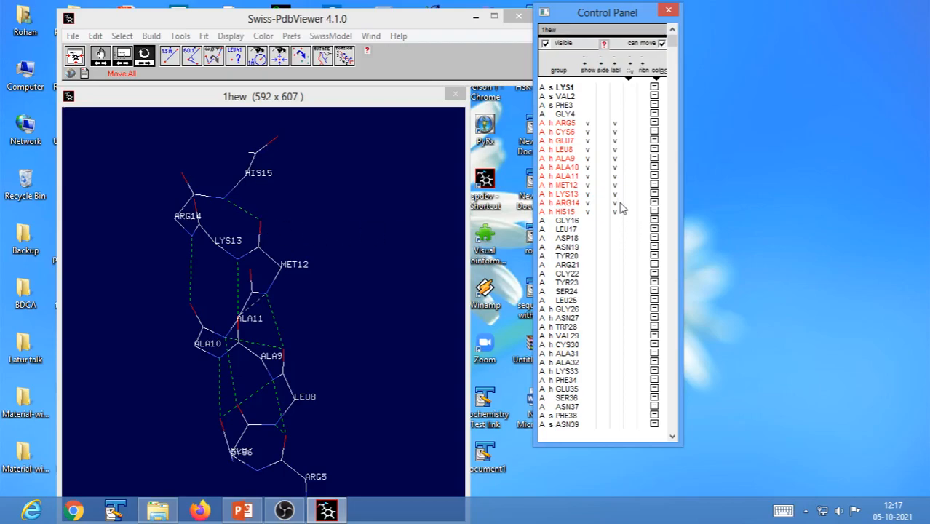
left_click_drag(316, 380, 275, 210)
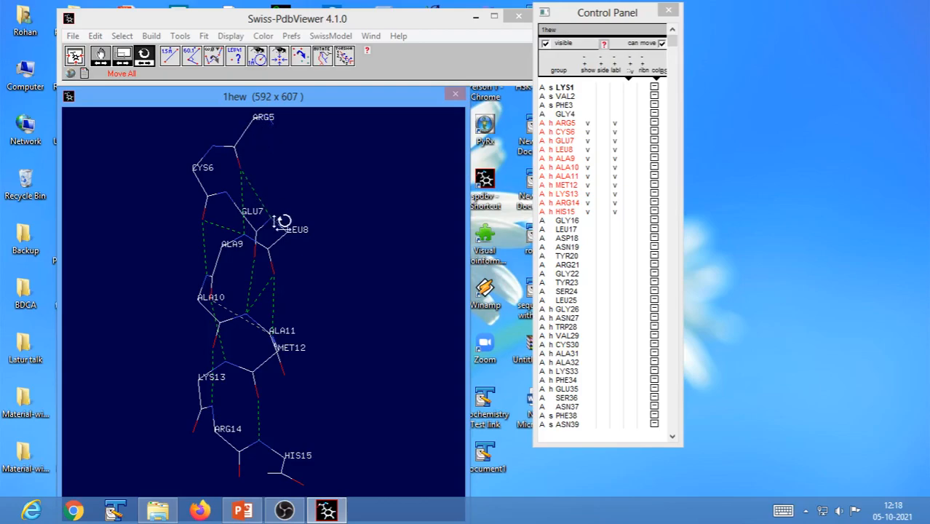
left_click_drag(296, 248, 320, 253)
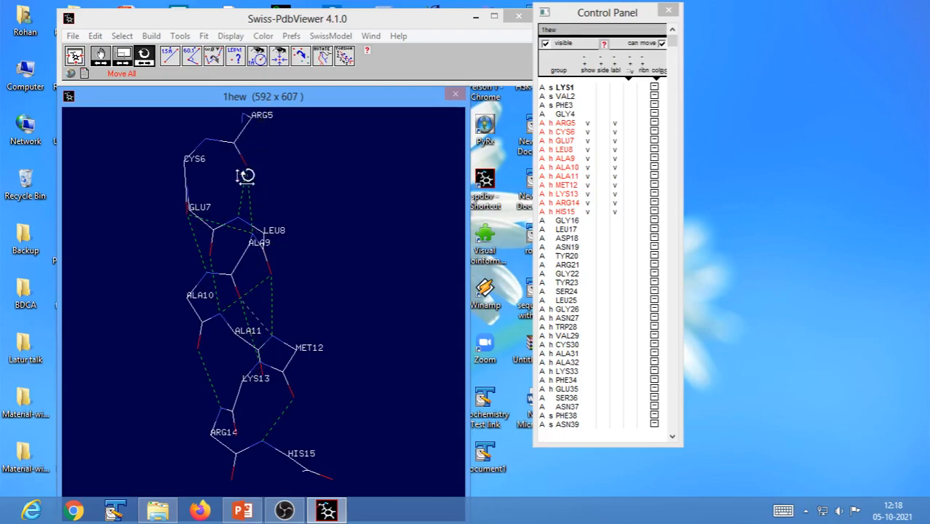
mouse_move(256, 251)
left_mouse_down()
mouse_move(267, 245)
mouse_move(244, 249)
mouse_move(253, 256)
left_mouse_up()
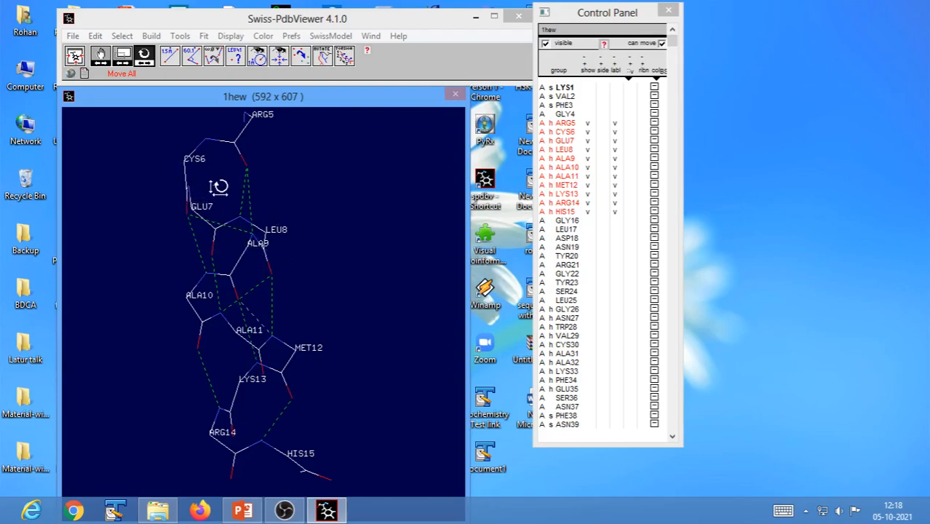
left_click_drag(218, 189, 240, 189)
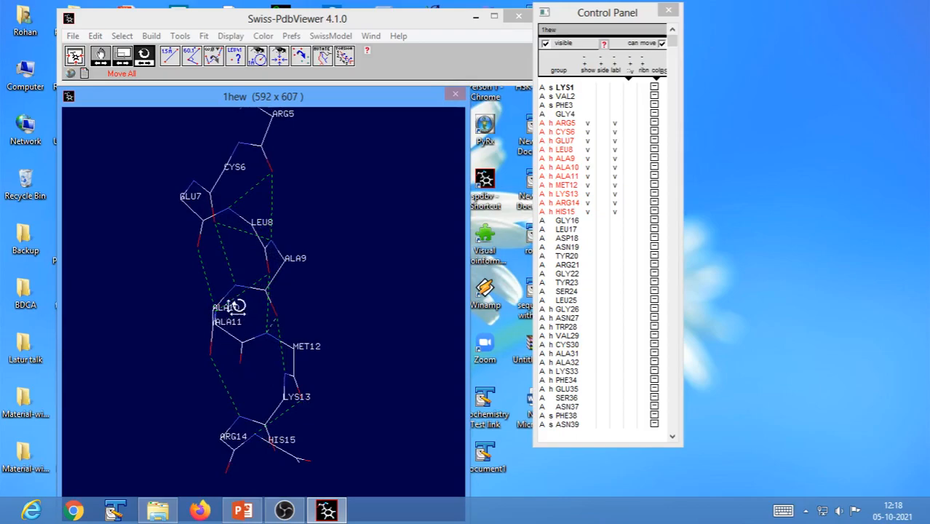
left_click_drag(223, 245, 266, 245)
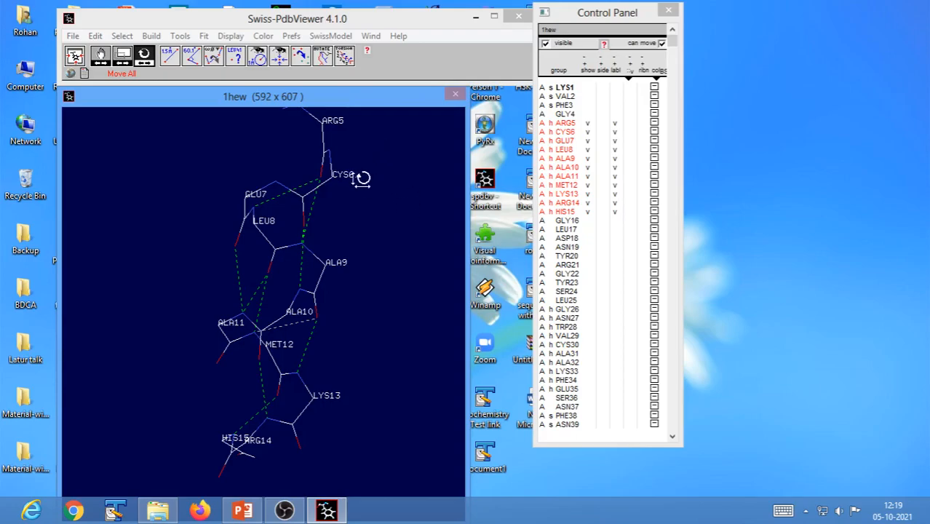
left_click_drag(338, 187, 283, 173)
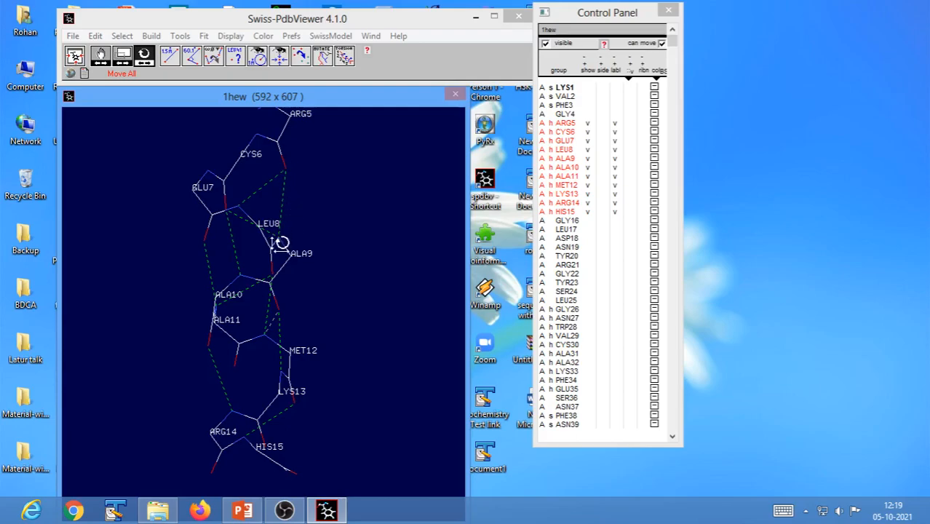
mouse_move(279, 254)
left_mouse_down()
mouse_move(257, 254)
mouse_move(284, 248)
left_mouse_up()
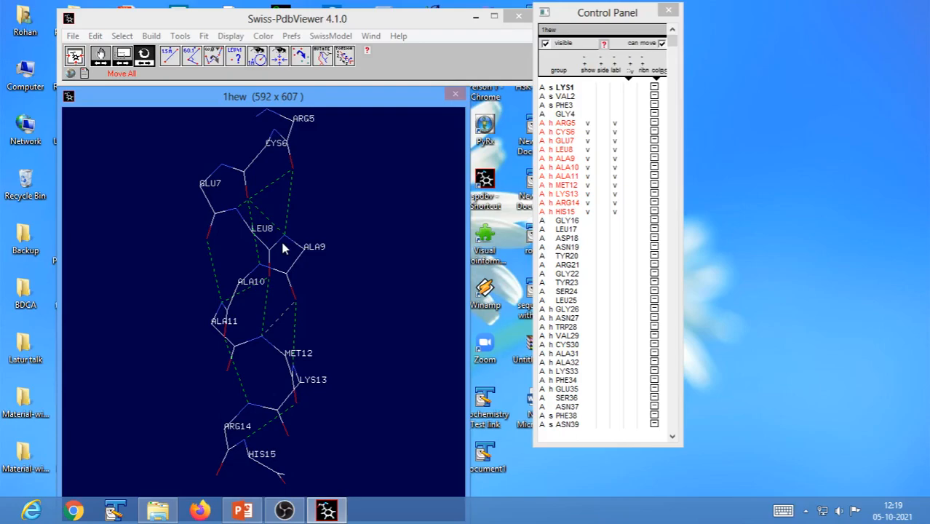
Switch to PowerPoint and write the patterns n → n+4 (1 → 5, 2 → 6) and n → n+3 (1 → 4) on the slide.
left_click(242, 510)
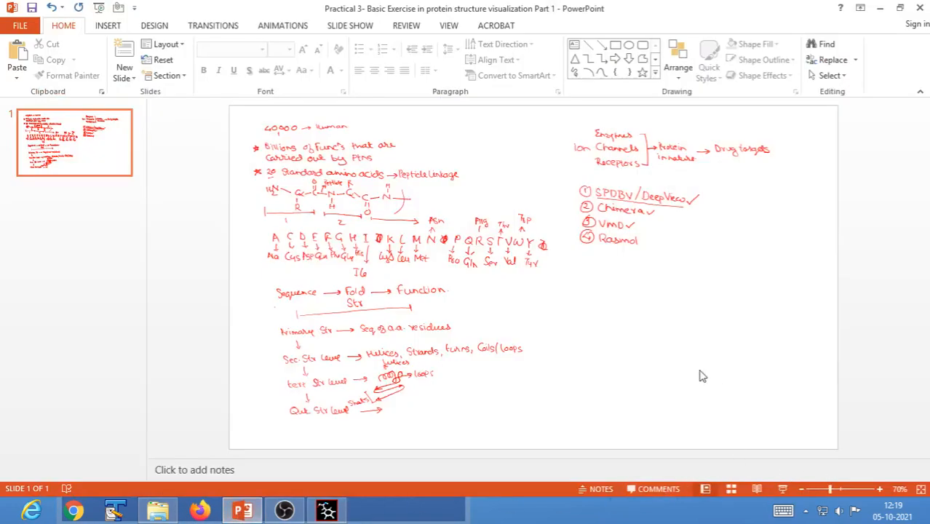
left_click(782, 488)
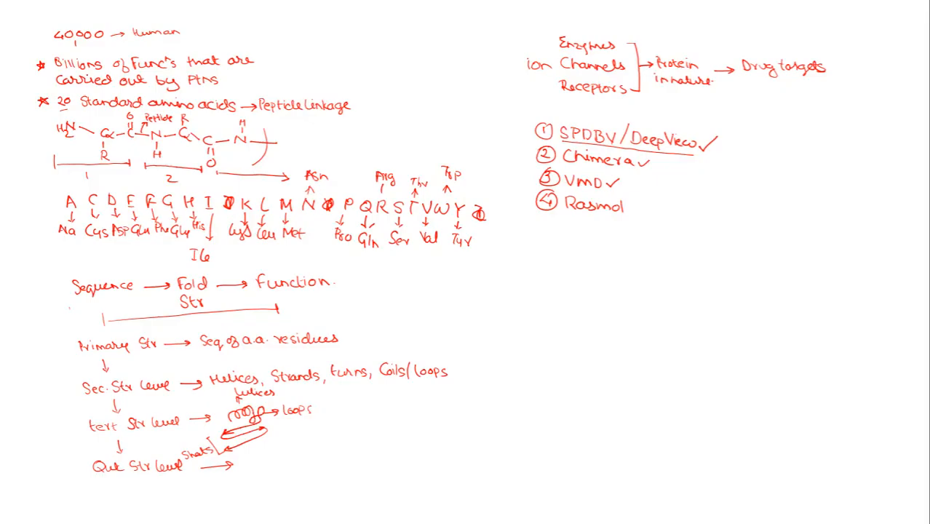
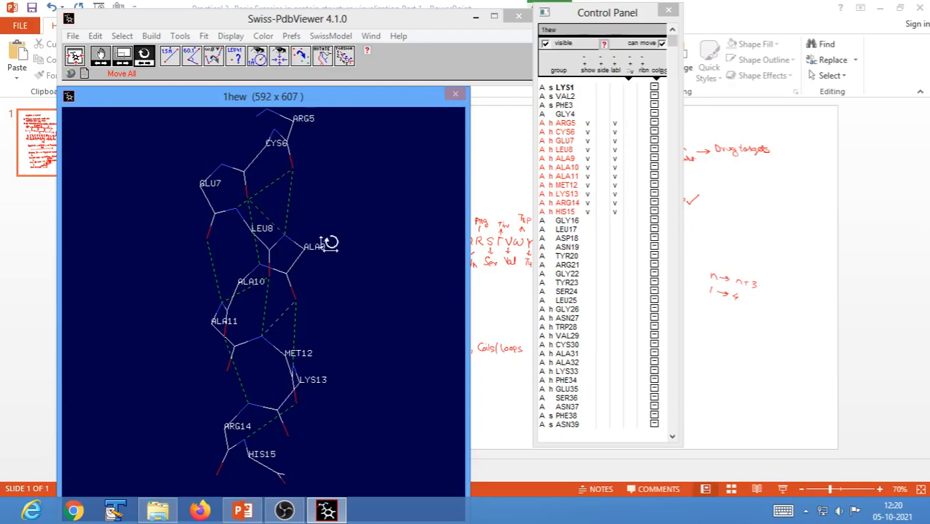
mouse_move(332, 299)
left_mouse_down()
mouse_move(375, 302)
mouse_move(334, 302)
left_mouse_up()
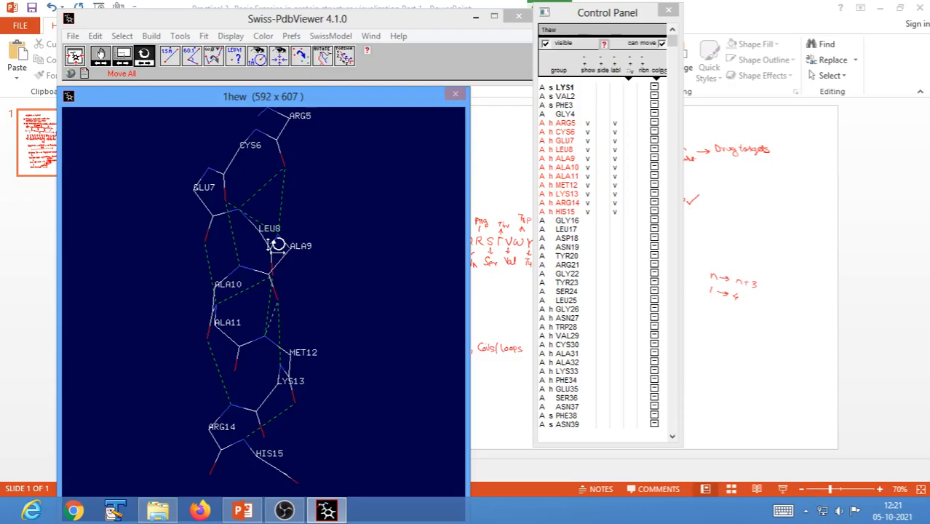
Write "α-Helices → intra Hydrogen bonding Pattern" on the PowerPoint slide during the slide show and keep the ink annotations.
left_click(801, 217)
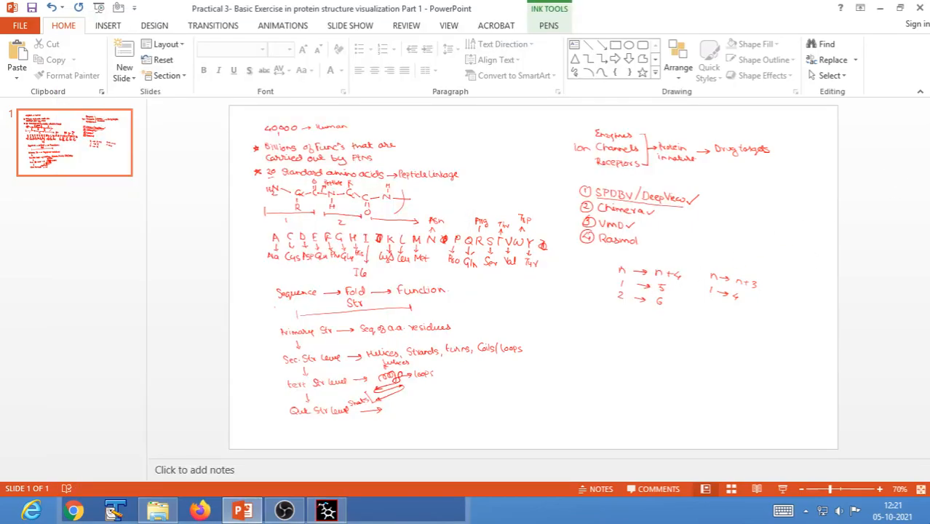
left_click(782, 488)
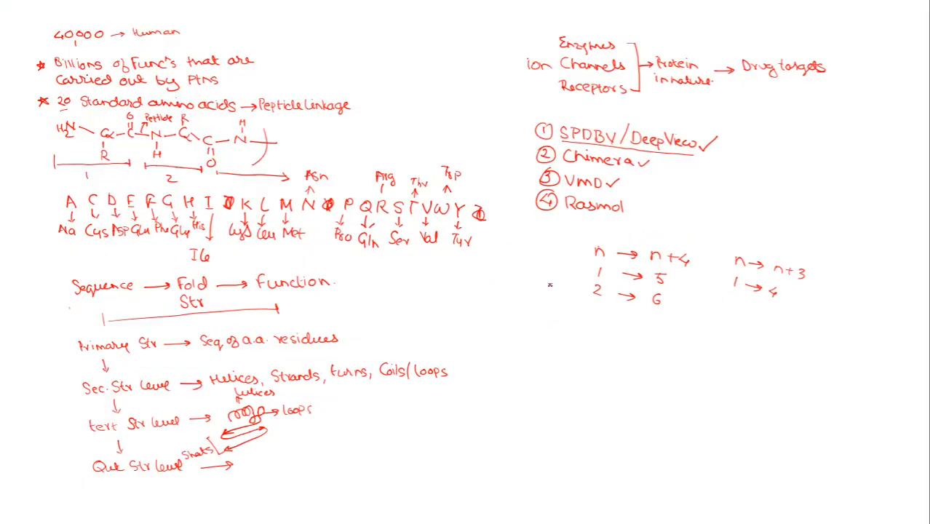
mouse_move(533, 320)
left_mouse_down()
mouse_move(767, 347)
mouse_move(809, 340)
mouse_move(819, 358)
mouse_move(852, 352)
mouse_move(878, 363)
left_mouse_up()
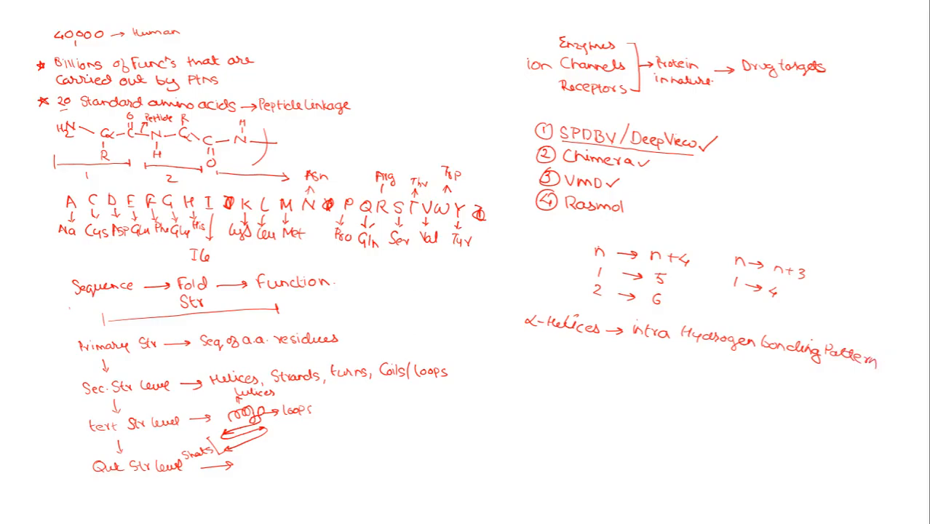
key("Escape")
left_click(441, 300)
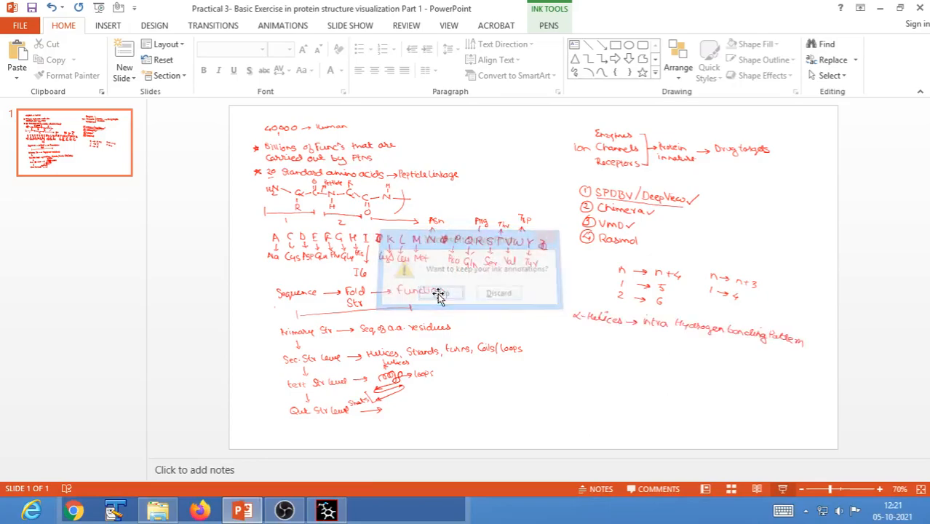
Switch back to Swiss-PdbViewer and select all strand residues of 1hew by secondary structure.
left_click(325, 511)
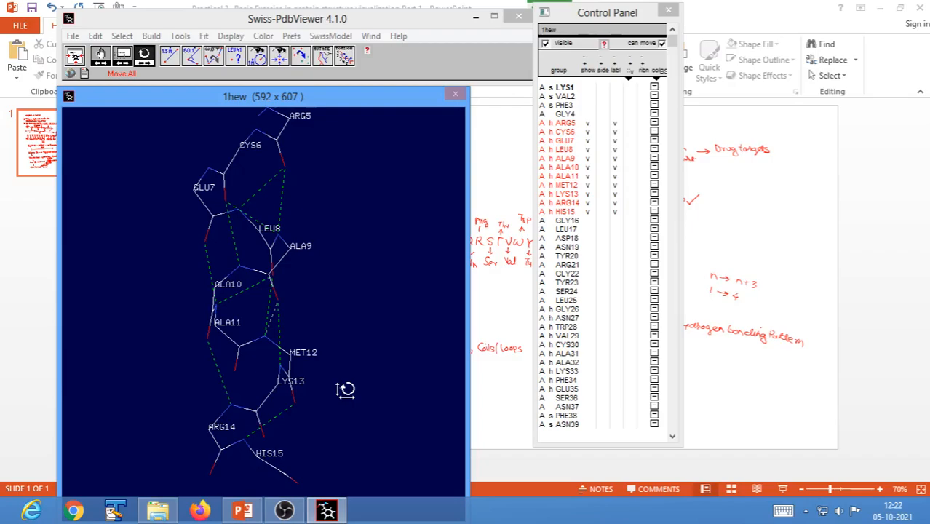
left_click(770, 313)
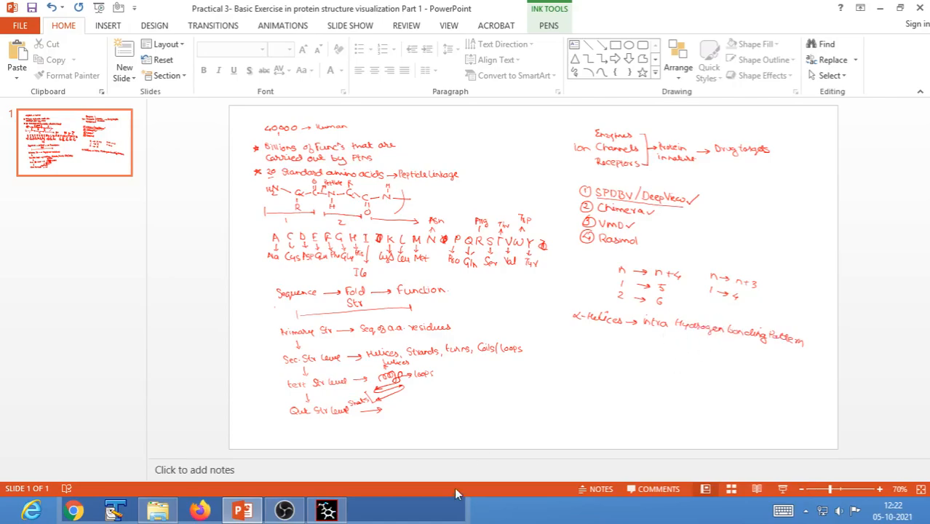
left_click(326, 511)
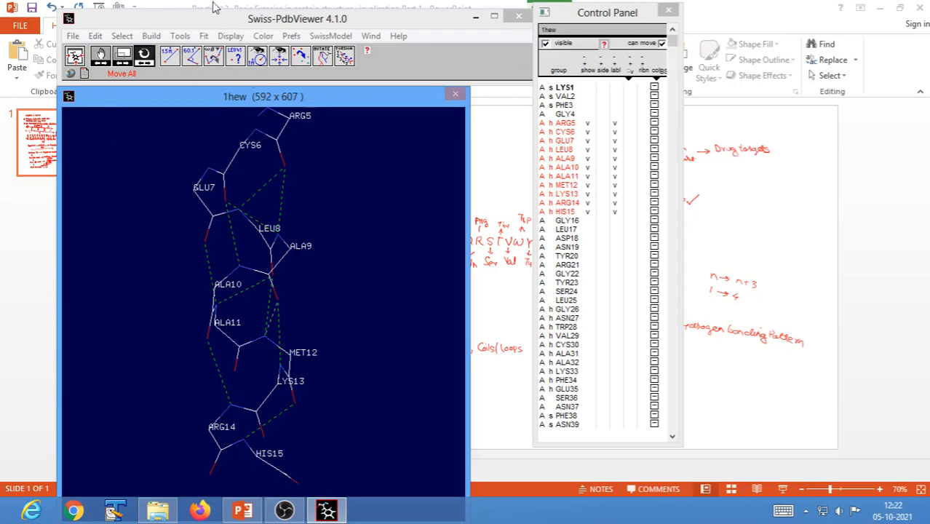
left_click(122, 36)
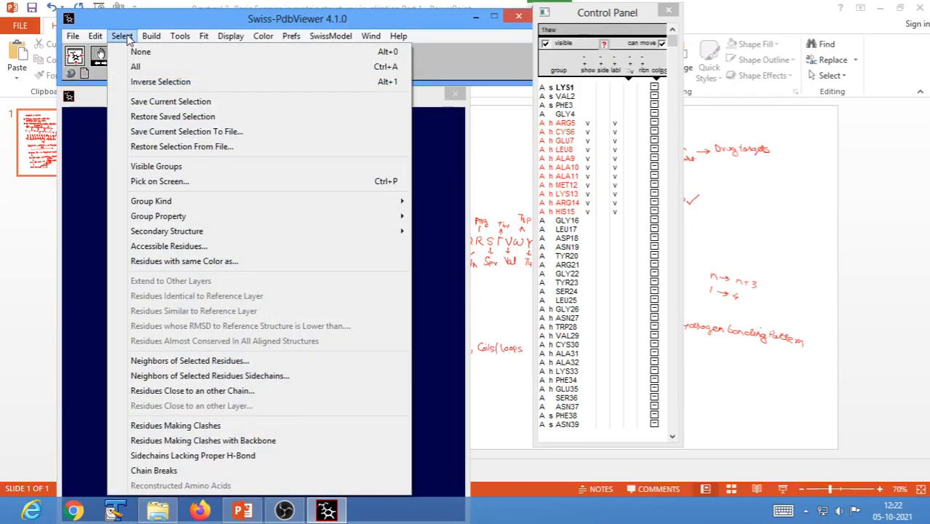
mouse_move(169, 234)
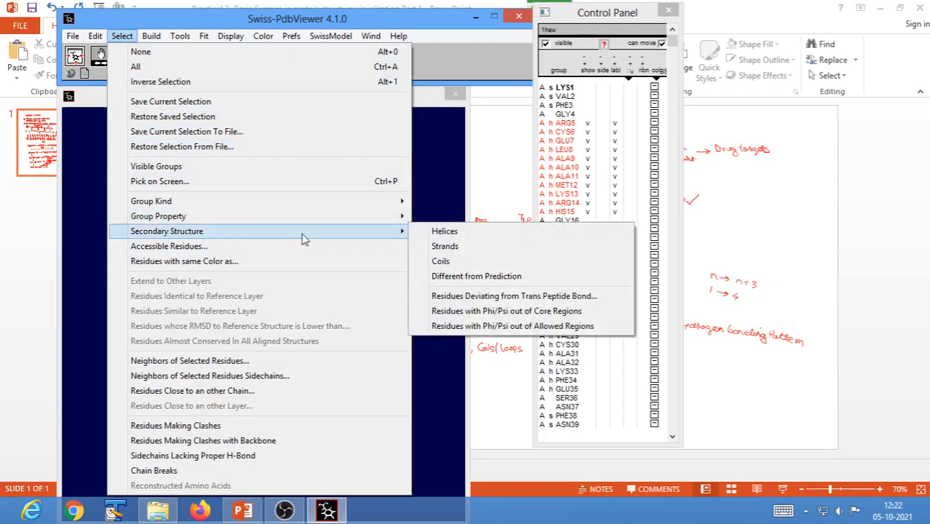
left_click(445, 247)
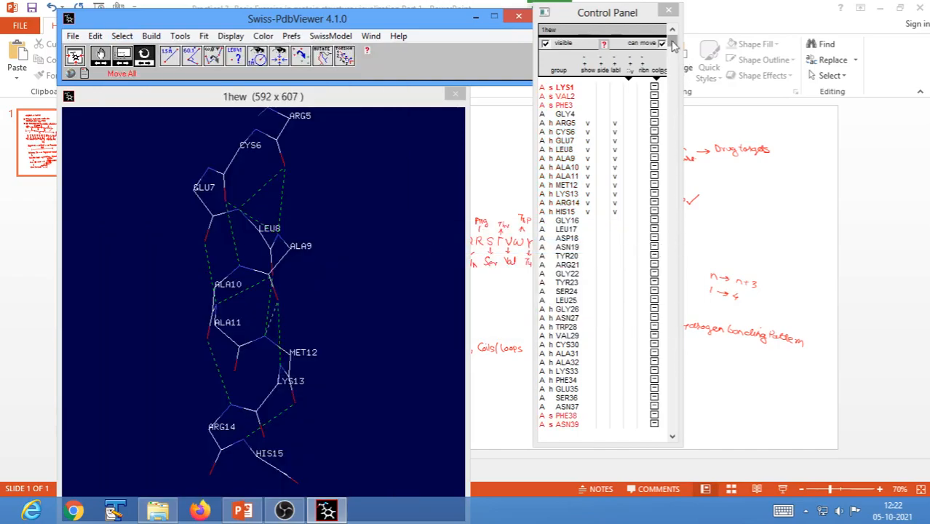
Select the strand residues of 1hew by secondary structure, display only those residues, and centre them in the view.
left_click_drag(672, 38, 665, 142)
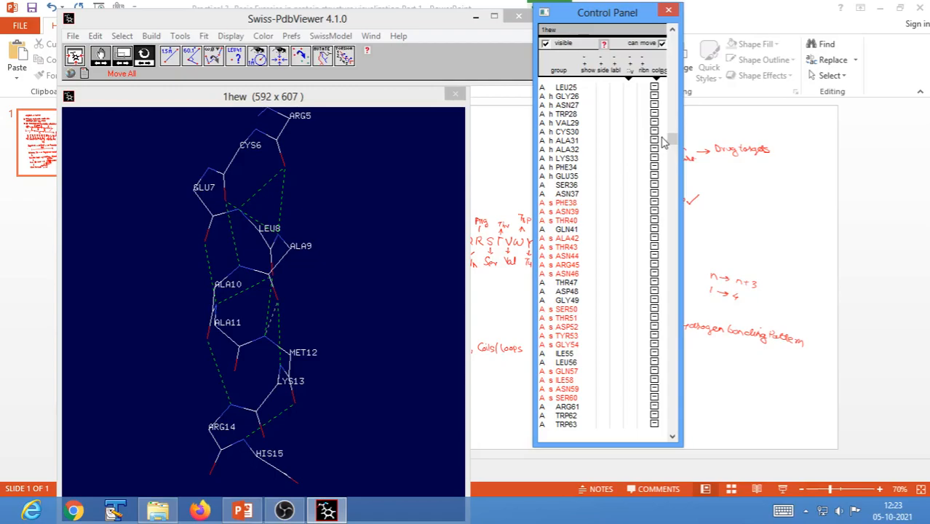
left_click(122, 35)
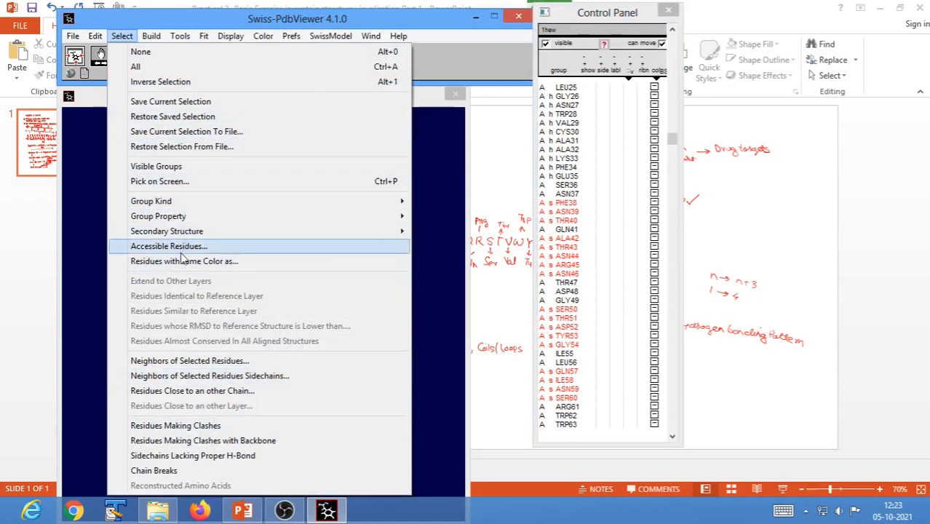
mouse_move(262, 233)
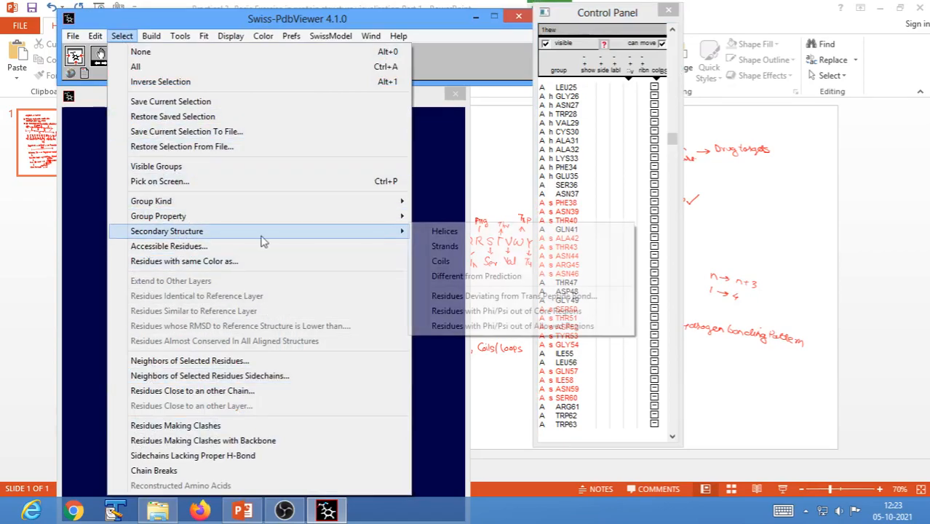
left_click(449, 248)
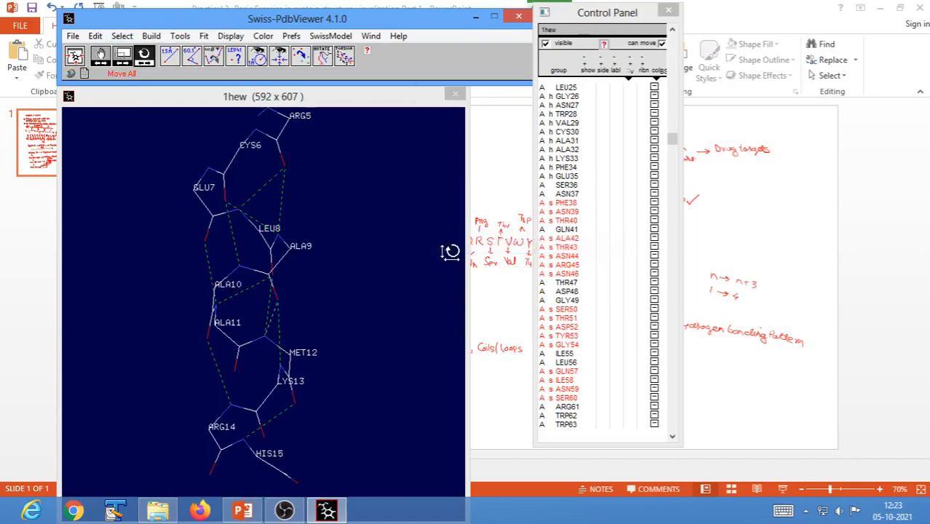
key("Return")
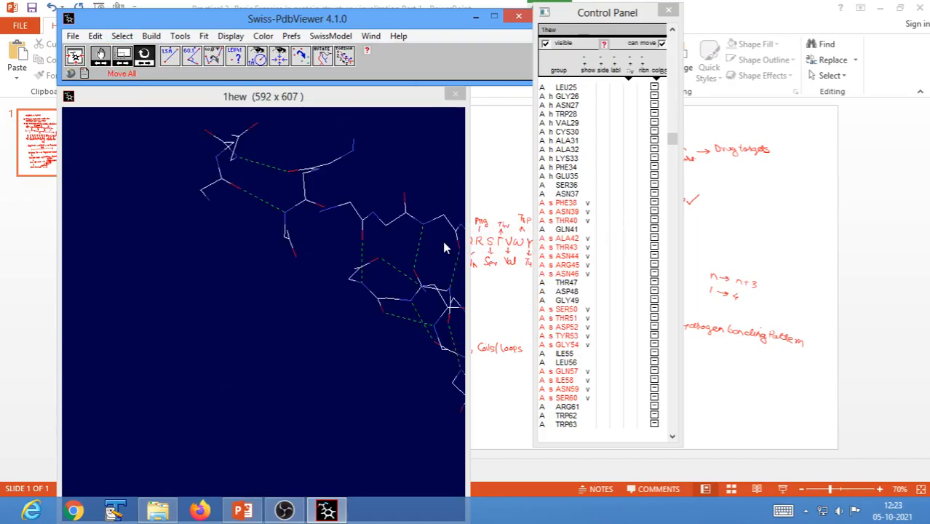
left_click(74, 59)
left_click_drag(330, 350, 303, 253)
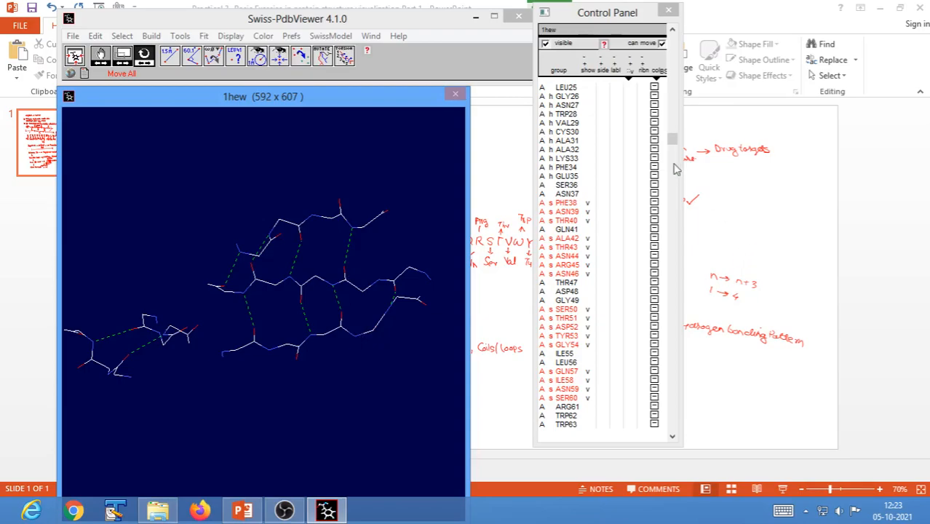
Show the helix residues GLY26 to GLU35 beside the strands to compare their hydrogen bonds, and hide them again.
left_click_drag(587, 97, 587, 187)
left_click(588, 184)
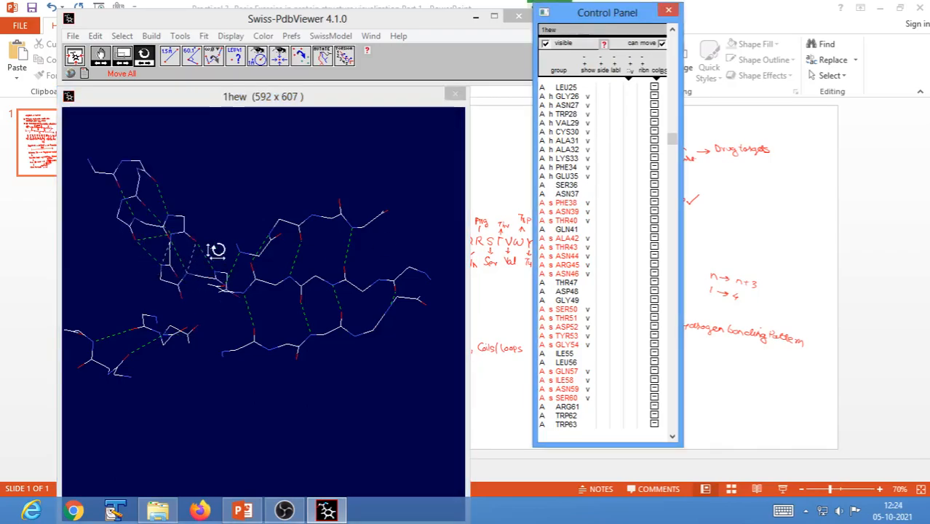
left_click_drag(216, 251, 204, 266)
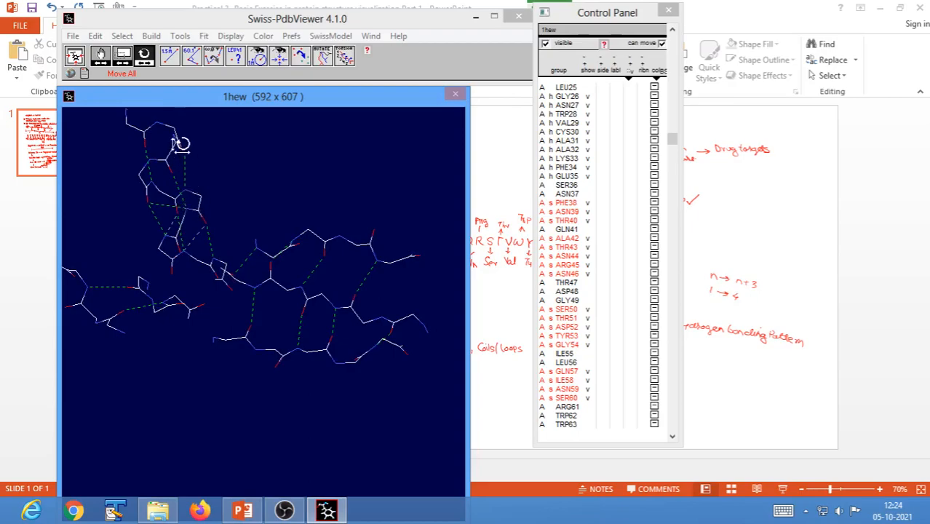
left_click(590, 105)
left_click_drag(588, 176, 593, 179)
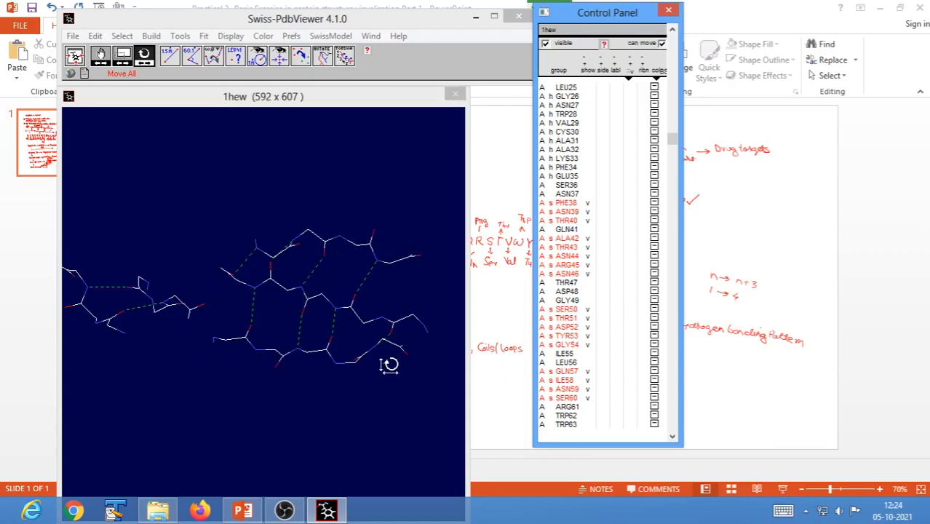
Examine the hydrogen bonds between neighbouring strands of 1hew from several angles.
mouse_move(361, 414)
left_mouse_down()
mouse_move(359, 432)
mouse_move(359, 414)
left_mouse_up()
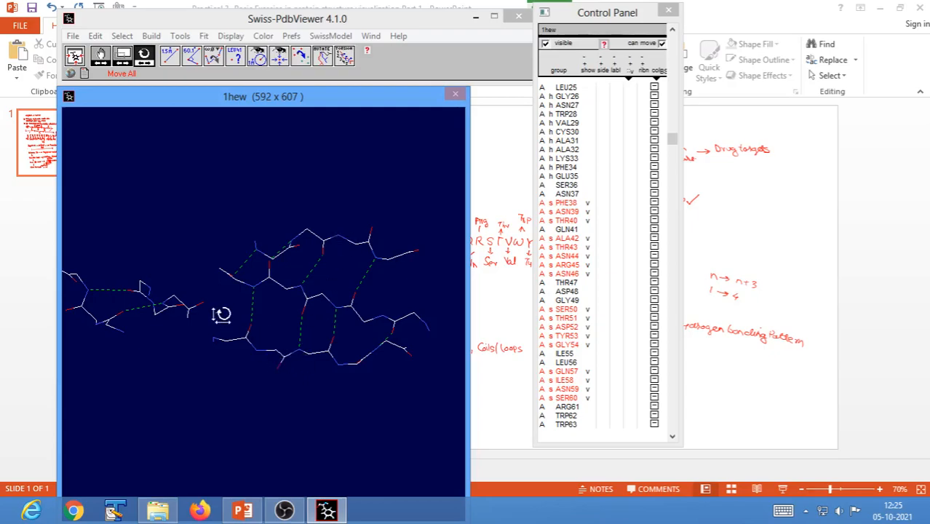
left_click_drag(221, 315, 215, 393)
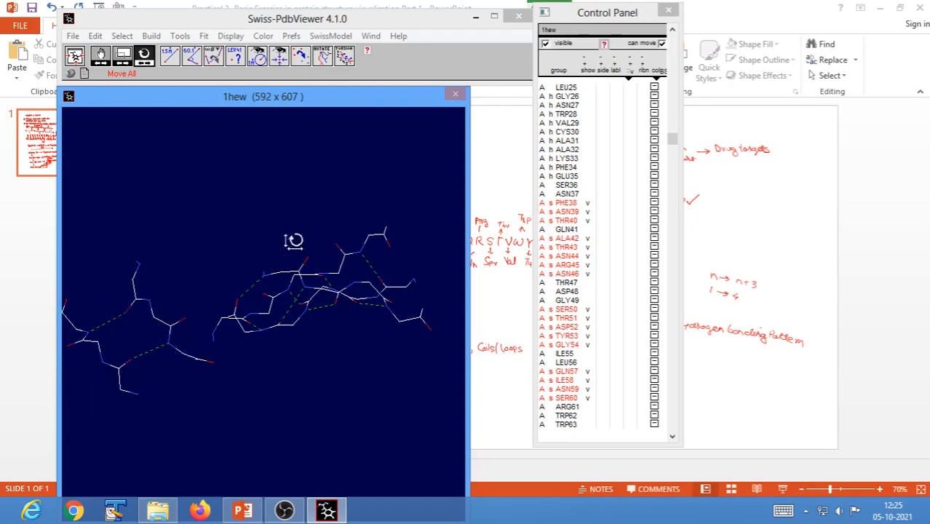
left_click(74, 58)
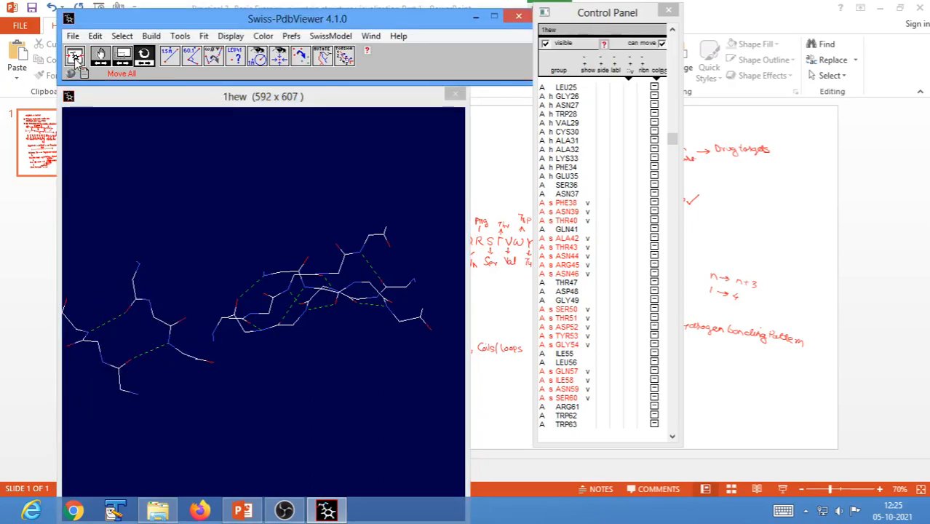
left_click_drag(307, 297, 287, 320)
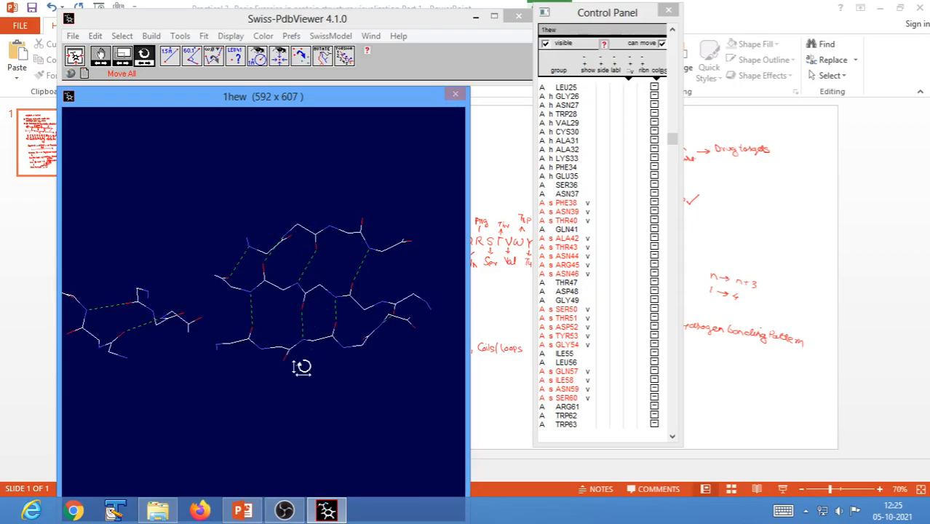
left_click_drag(375, 251, 384, 330)
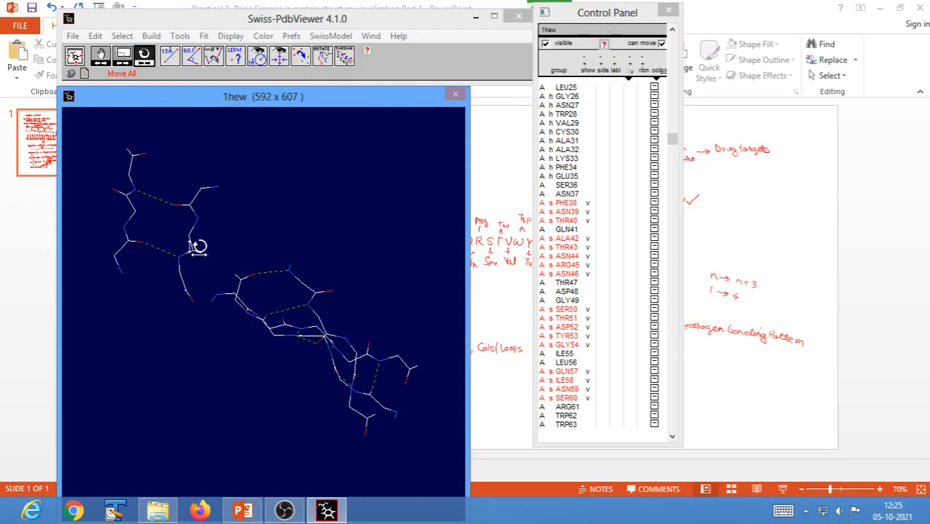
Display the selected strands of 1hew as ribbons and examine the directions of their arrows.
left_click(643, 73)
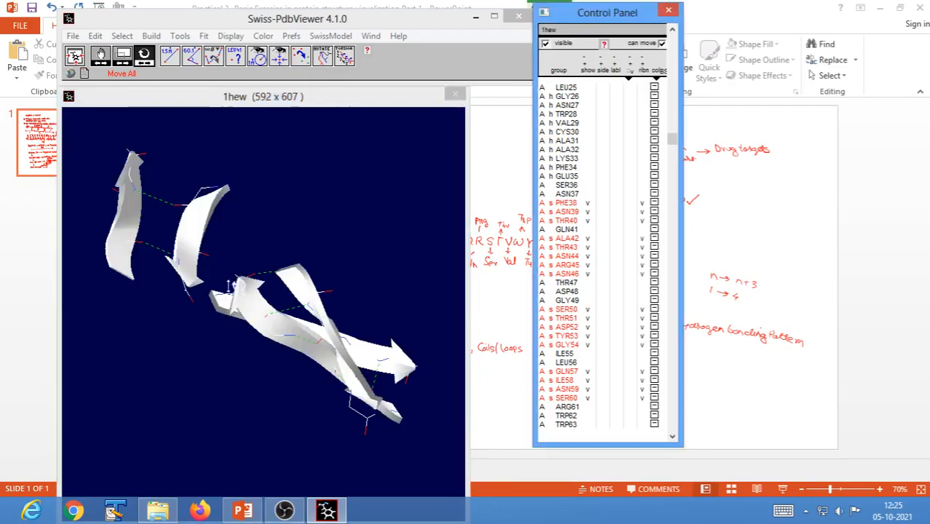
mouse_move(251, 260)
left_mouse_down()
mouse_move(217, 273)
mouse_move(240, 266)
left_mouse_up()
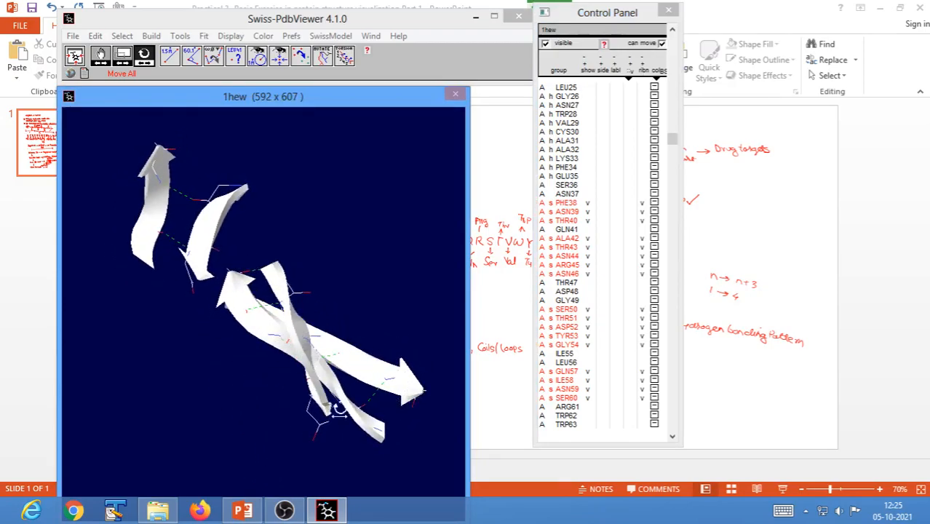
left_click_drag(298, 376, 254, 442)
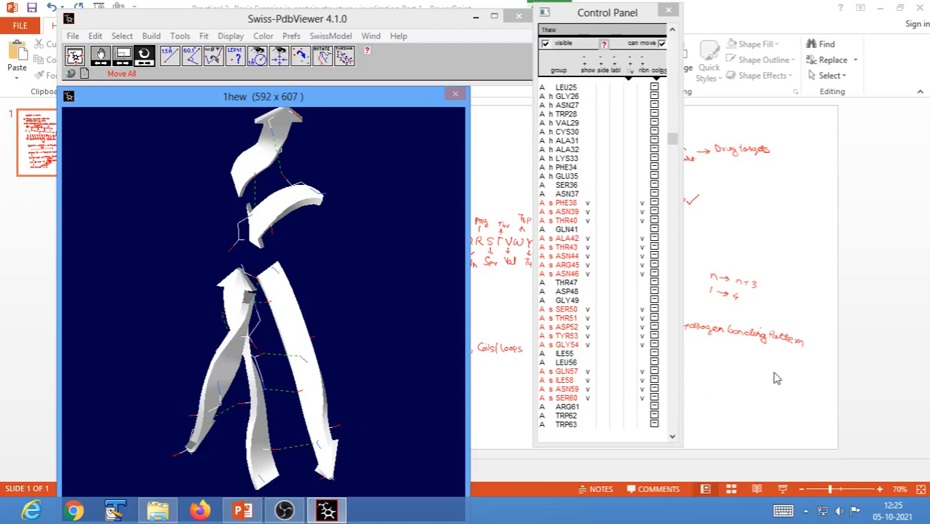
Switch to PowerPoint and start the slide show of the handwritten notes slide.
left_click(752, 393)
left_click(783, 490)
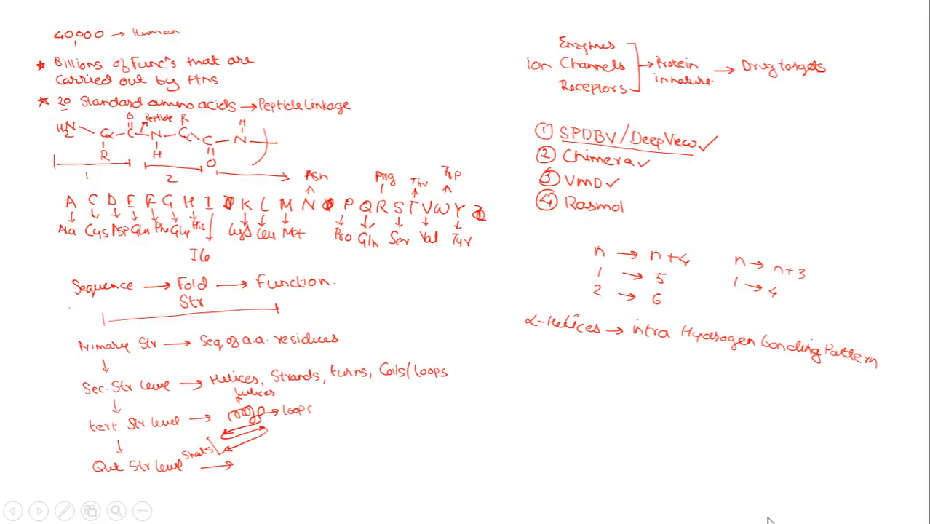
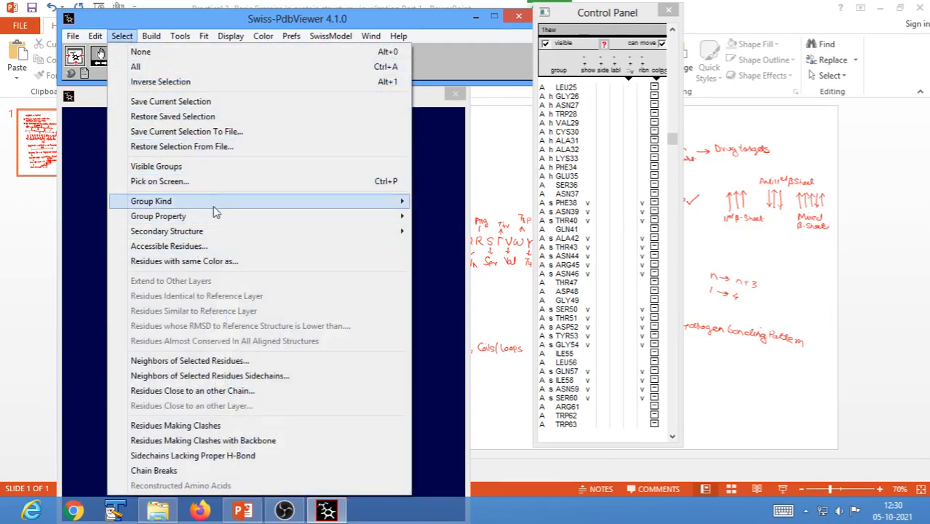
Back in Swiss-PdbViewer, select all His residues of 1hew by group kind and locate HIS15 in the residue list.
mouse_move(219, 206)
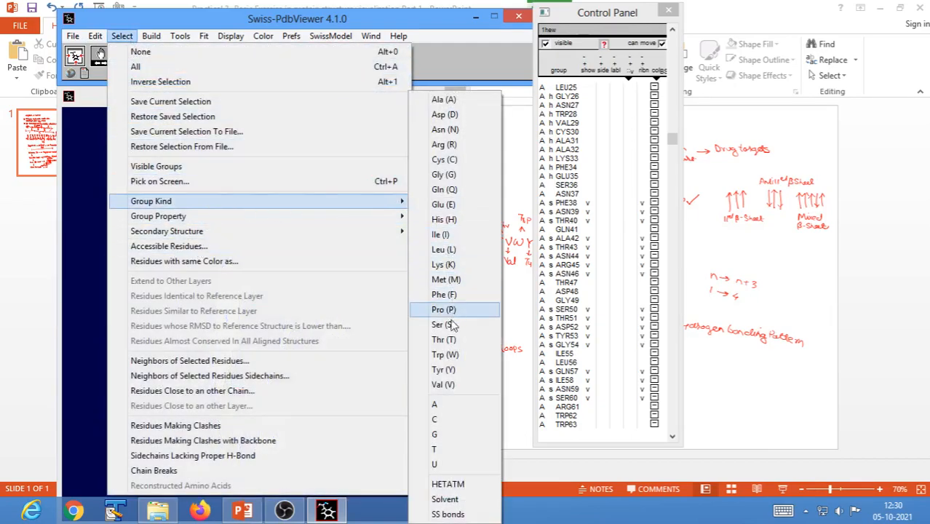
left_click(443, 220)
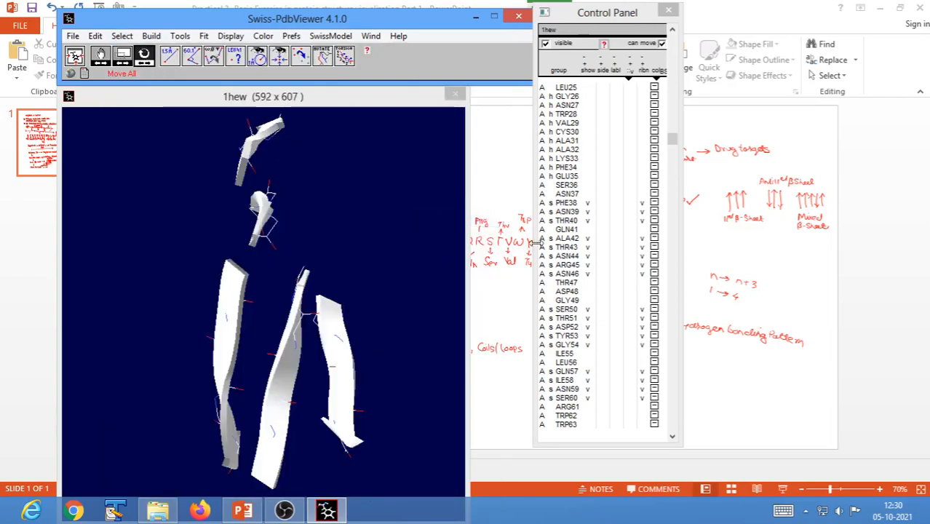
left_click_drag(672, 138, 675, 69)
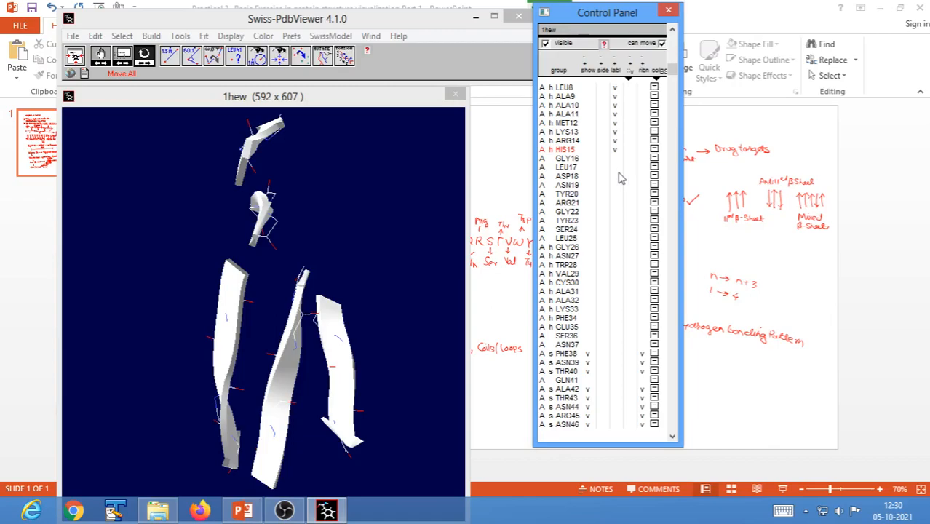
Open the Layers Info window, move it clear of the structure, and make it taller.
left_click(371, 38)
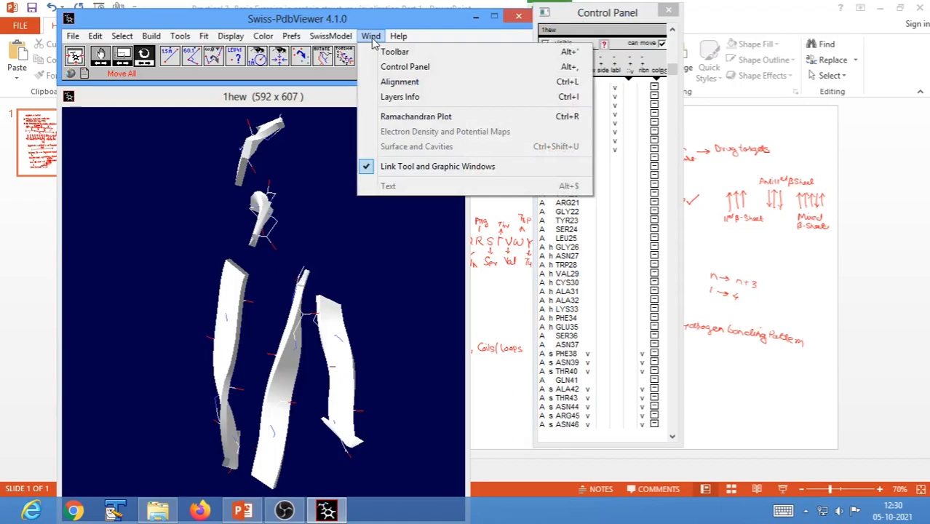
left_click(401, 99)
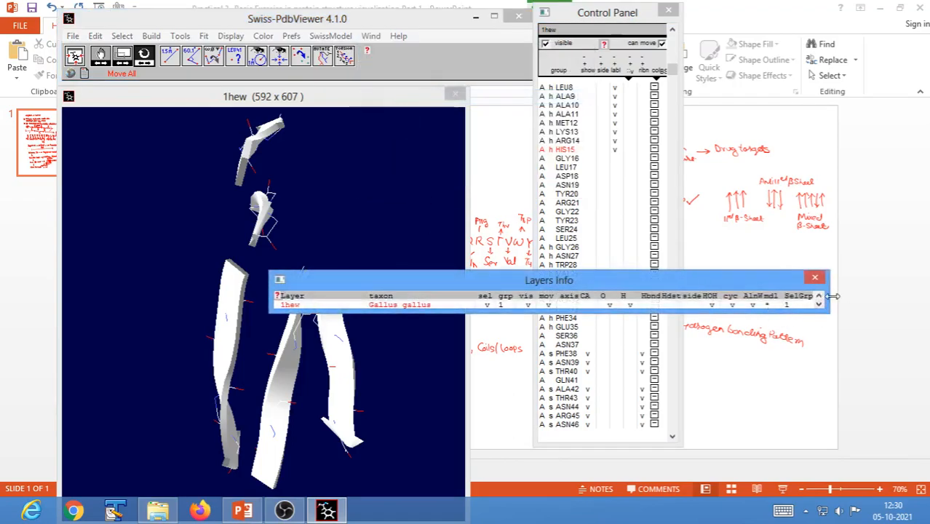
left_click_drag(712, 286, 773, 166)
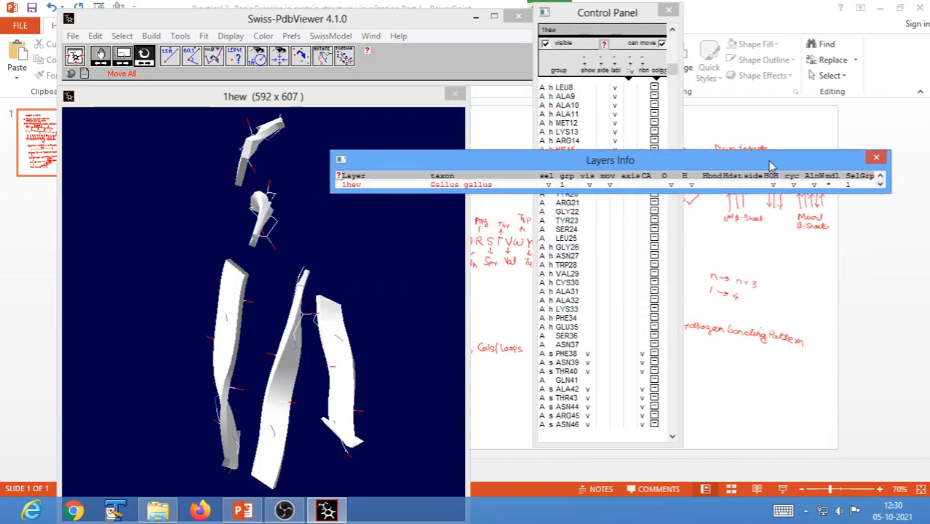
left_click_drag(690, 192, 691, 213)
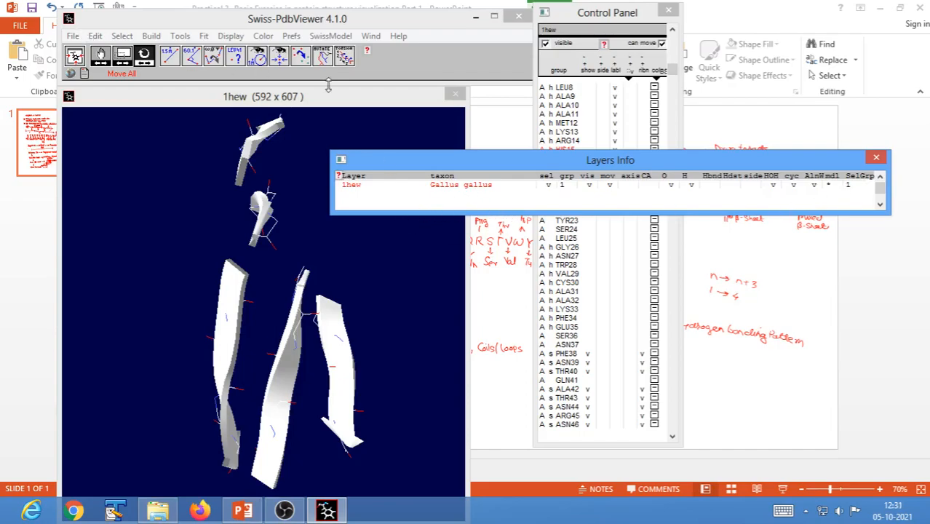
Select all Asp residues of 1hew by group kind, and replace that selection with all Trp residues.
left_click(121, 35)
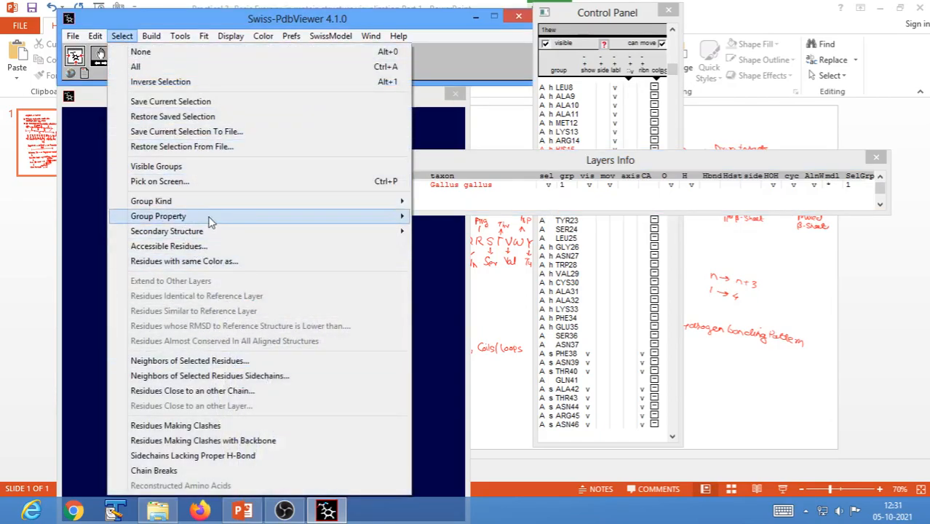
mouse_move(219, 203)
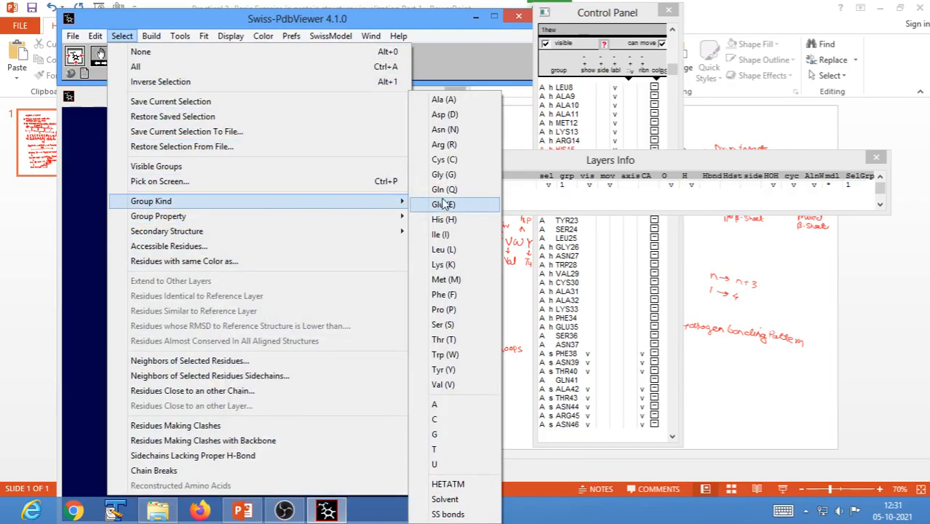
left_click(445, 115)
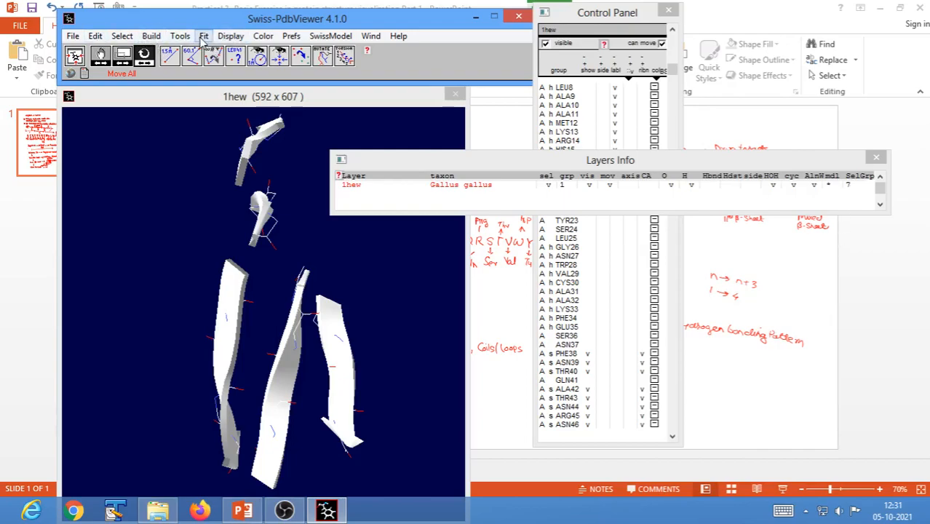
left_click(121, 35)
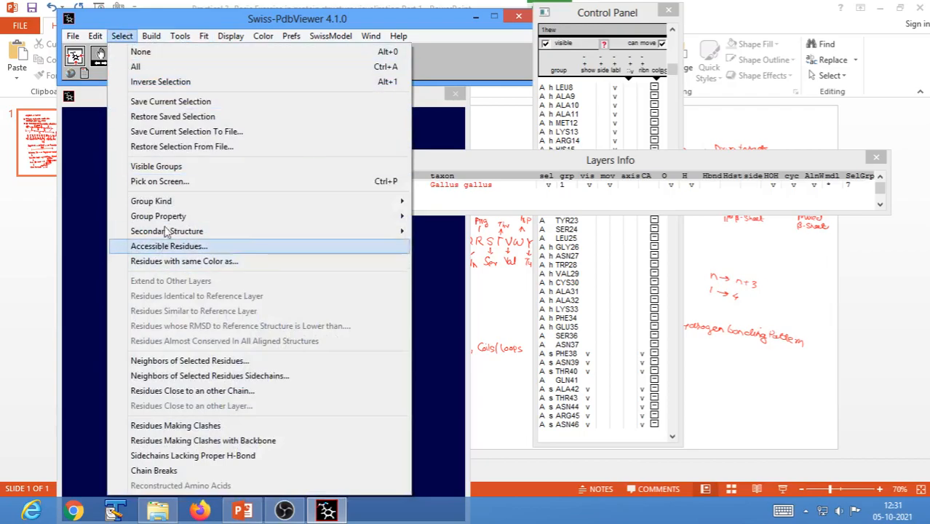
mouse_move(324, 203)
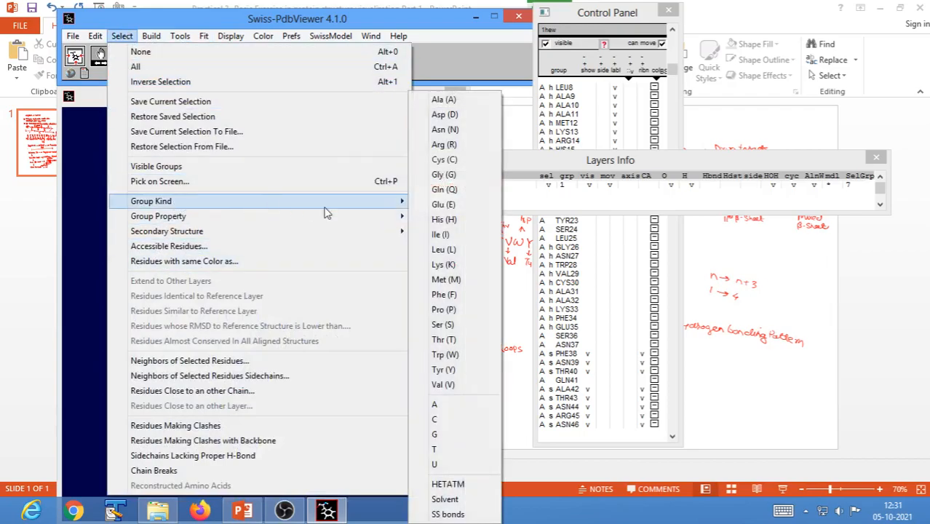
left_click(445, 355)
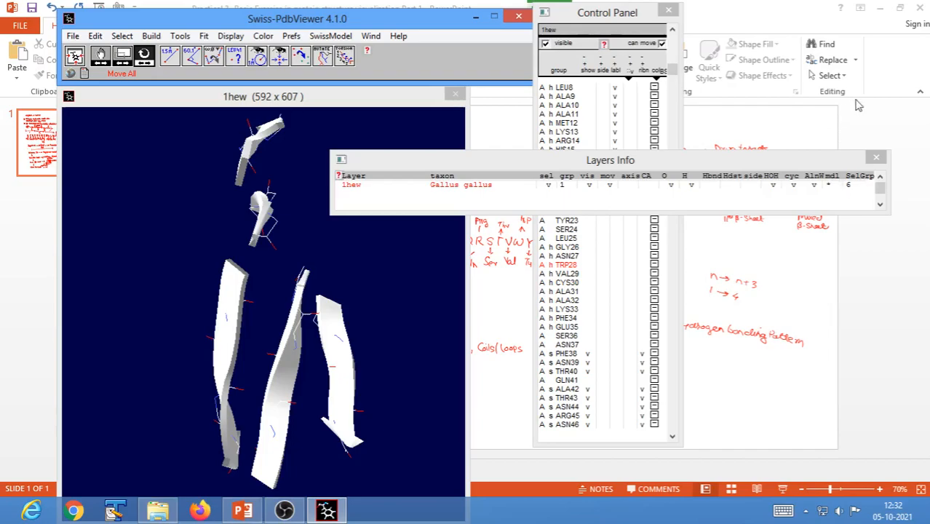
Select all basic residues of 1hew by group property.
left_click(122, 36)
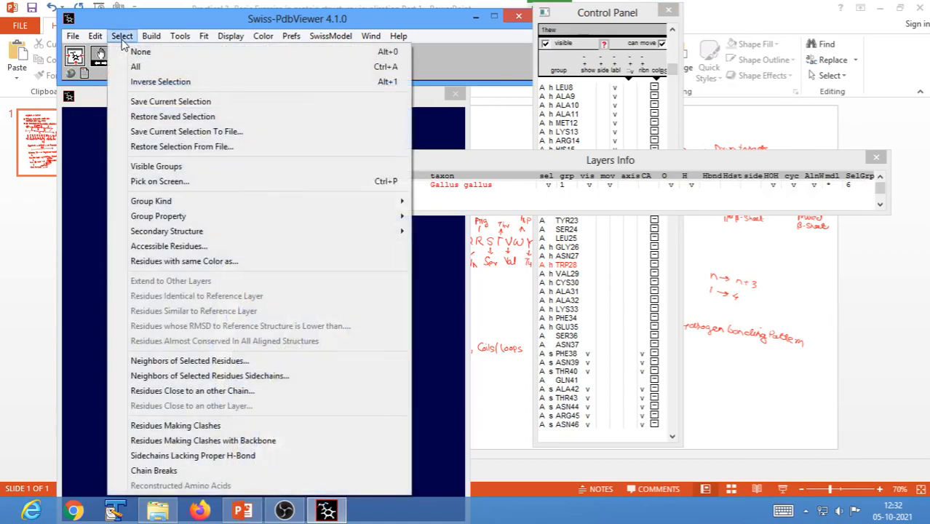
mouse_move(208, 220)
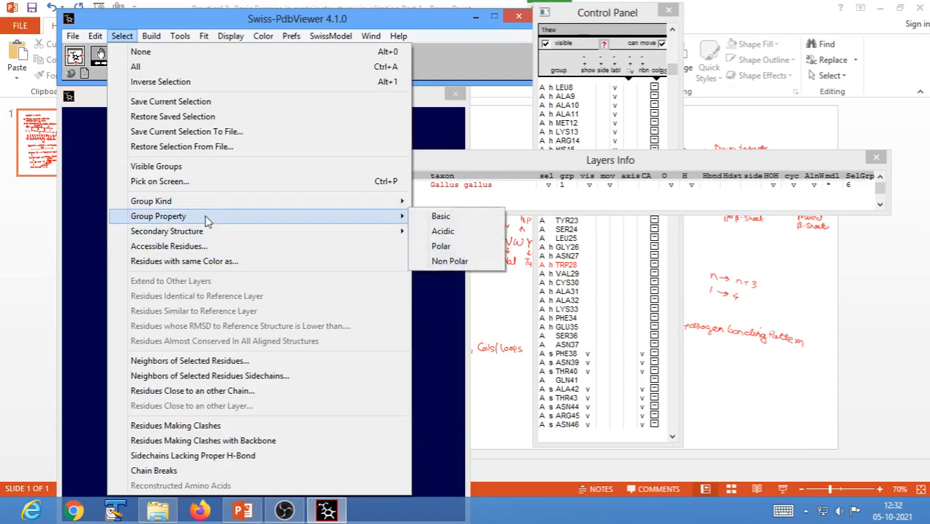
left_click(440, 216)
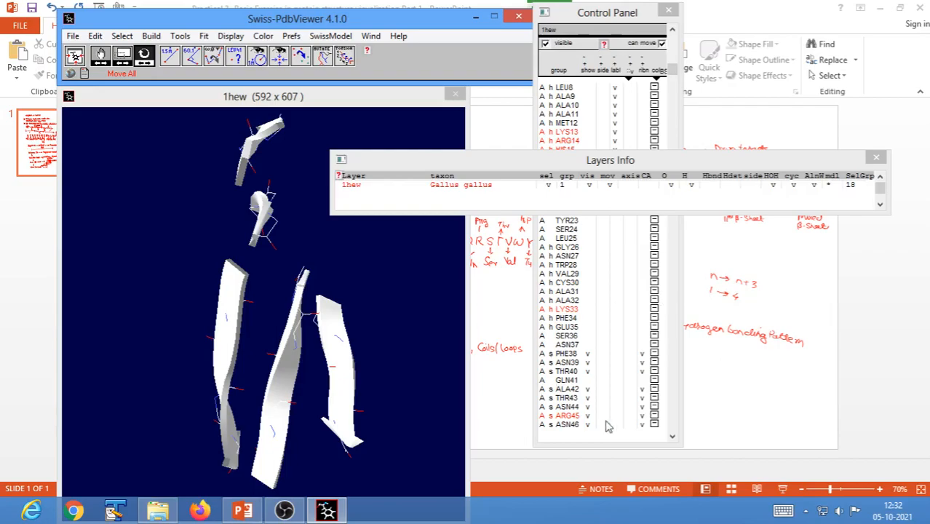
Switch to PowerPoint, handwrite "Basic → 18" on the slide in slide show mode, and keep the ink annotations.
left_click(780, 495)
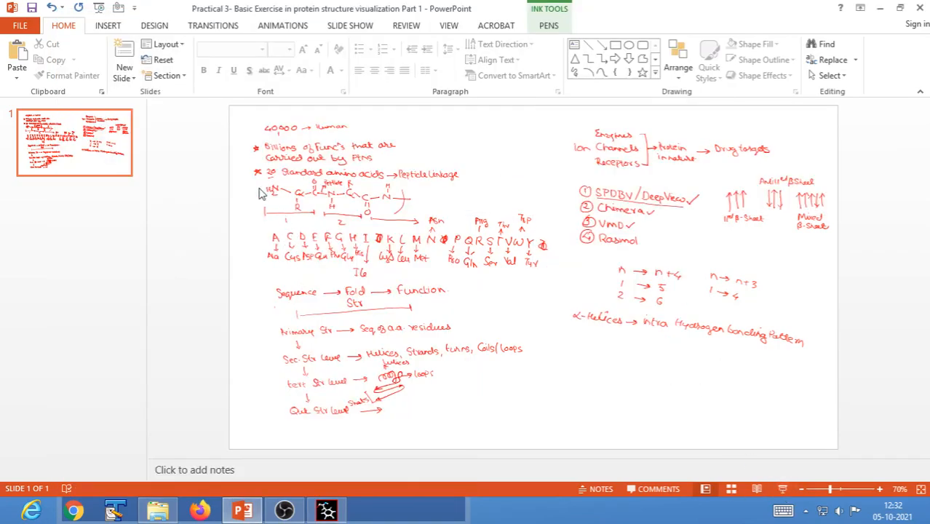
left_click(778, 493)
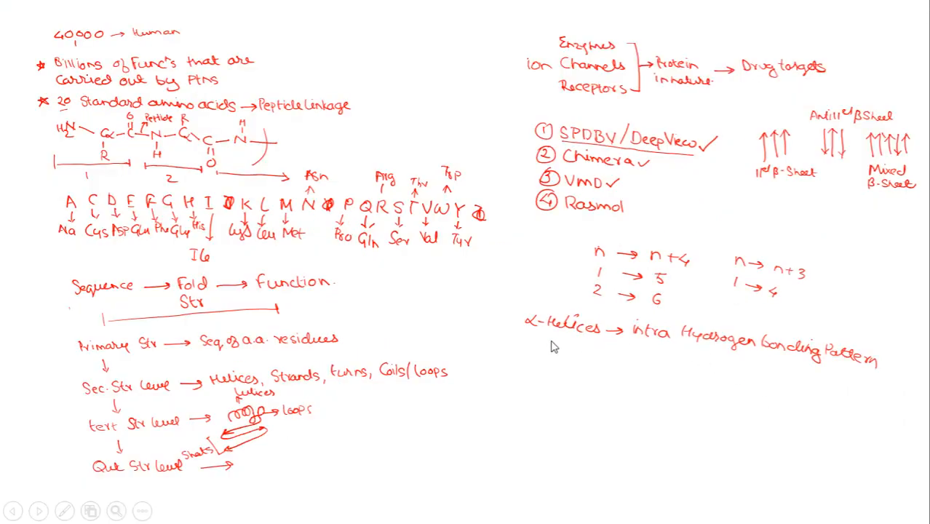
key("ctrl+p")
key("Escape")
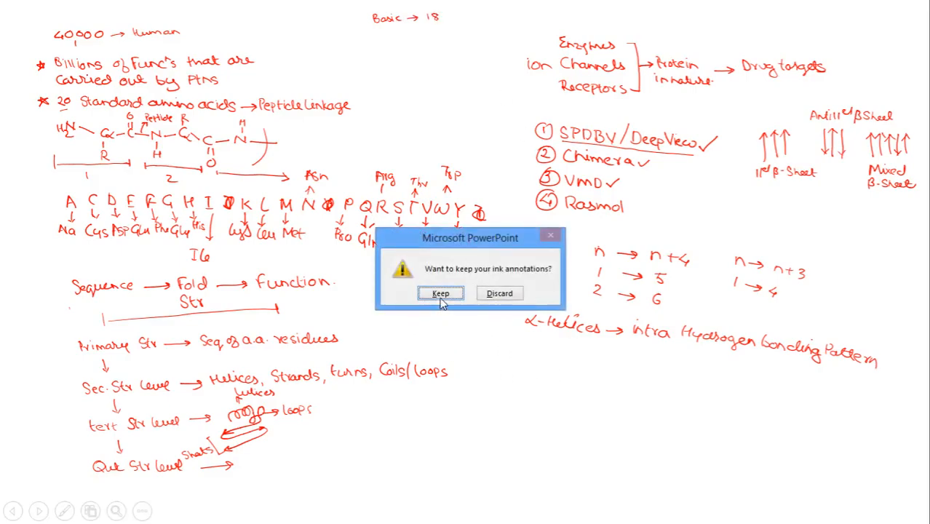
left_click(441, 295)
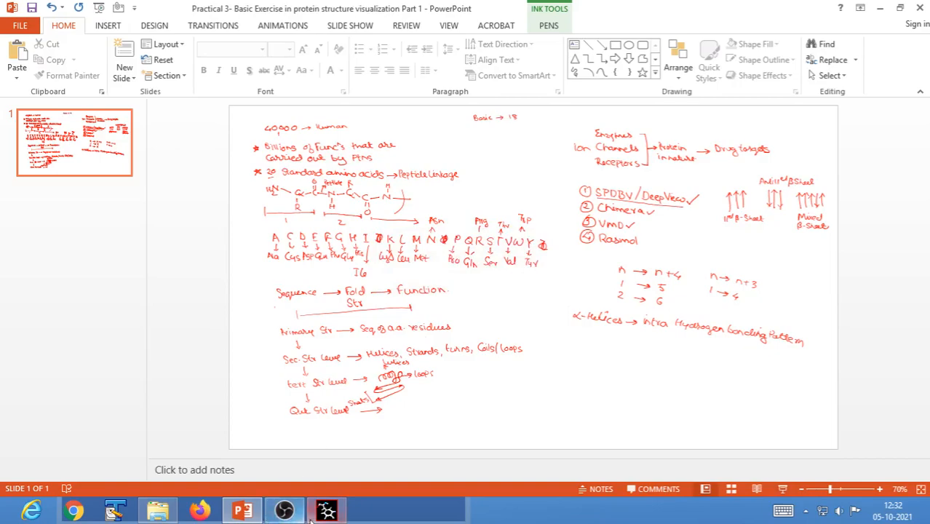
Back in Swiss-PdbViewer, select all acidic residues of 1hew by group property.
mouse_move(331, 515)
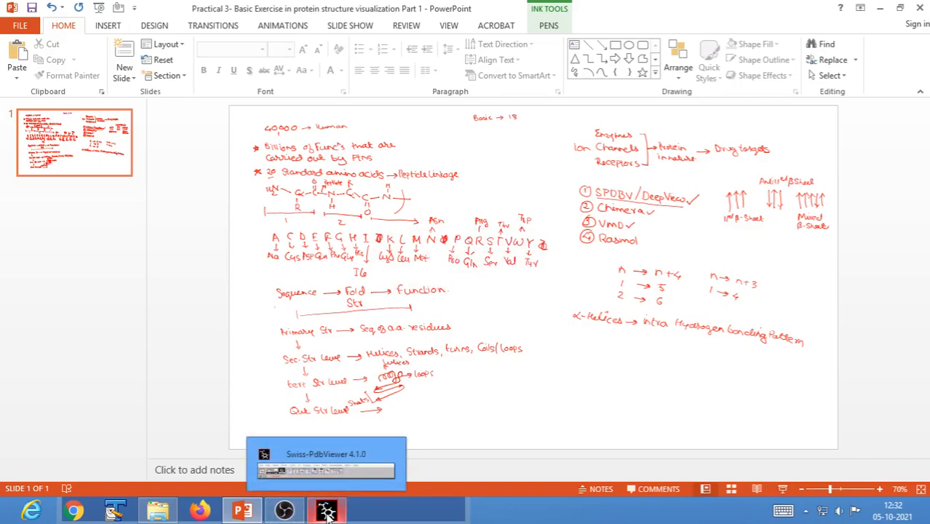
left_click(327, 511)
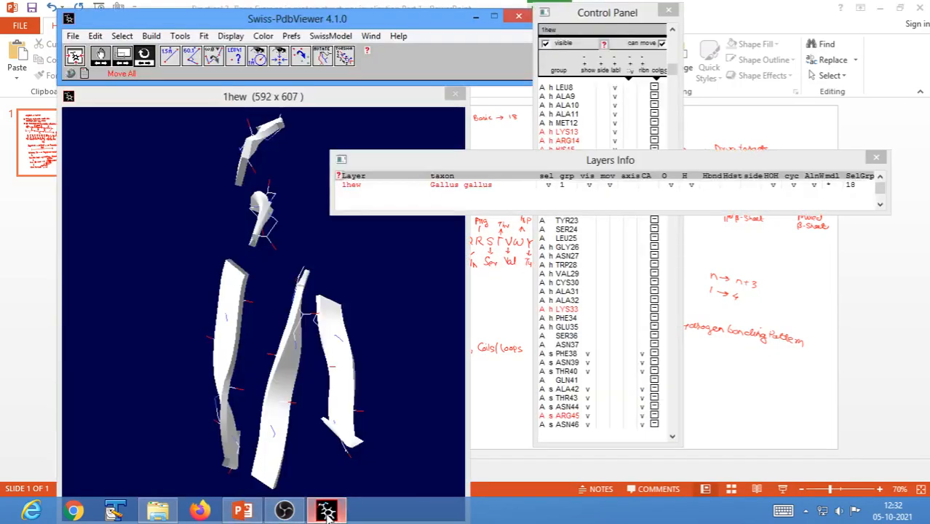
left_click(122, 37)
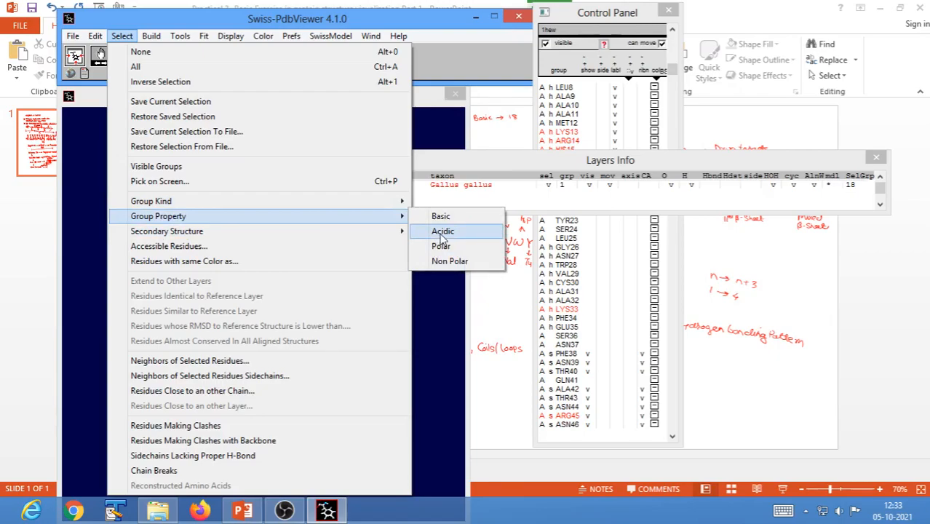
left_click(442, 232)
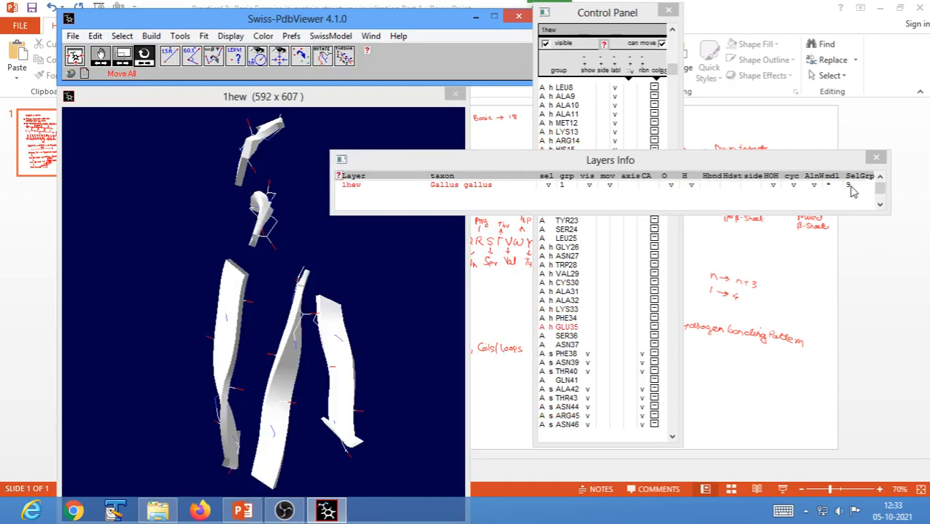
In the PowerPoint slide show, handwrite "Acidic → 9" under the Basic note and keep the ink annotations.
left_click(242, 510)
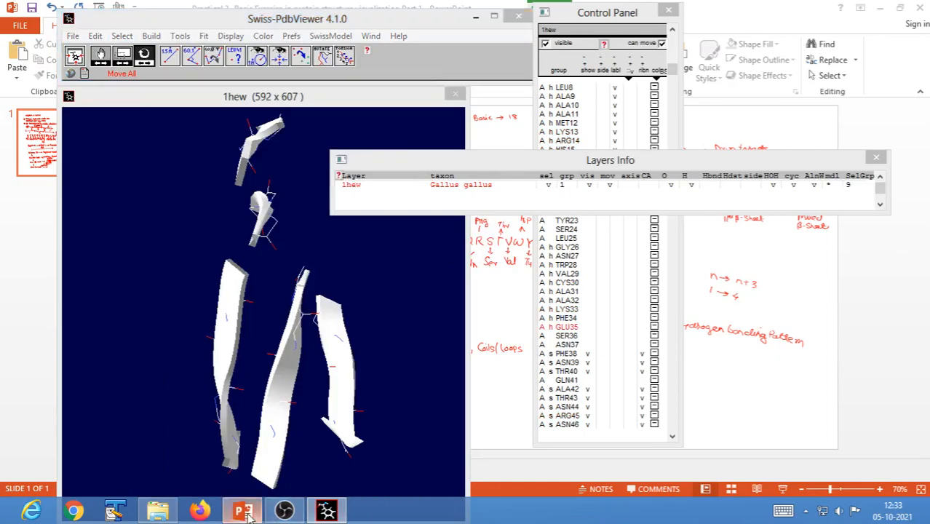
left_click(782, 488)
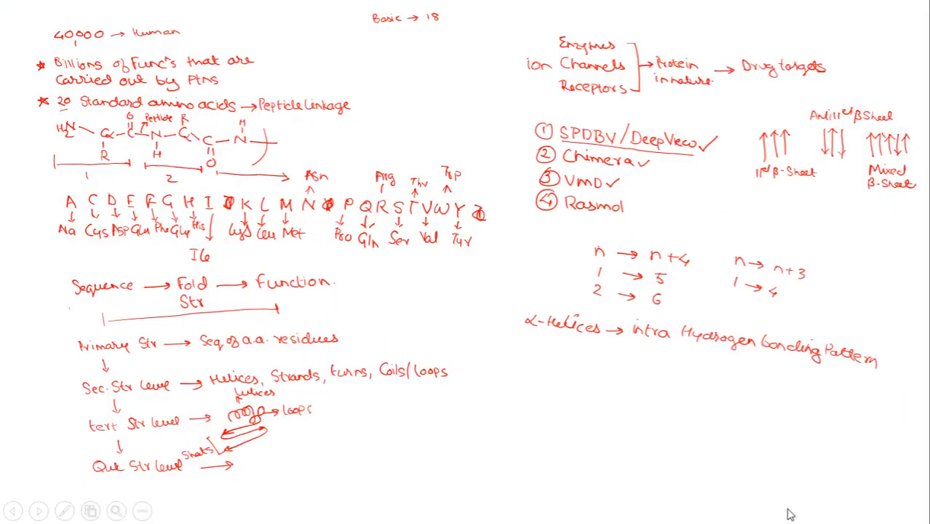
key("ctrl+p")
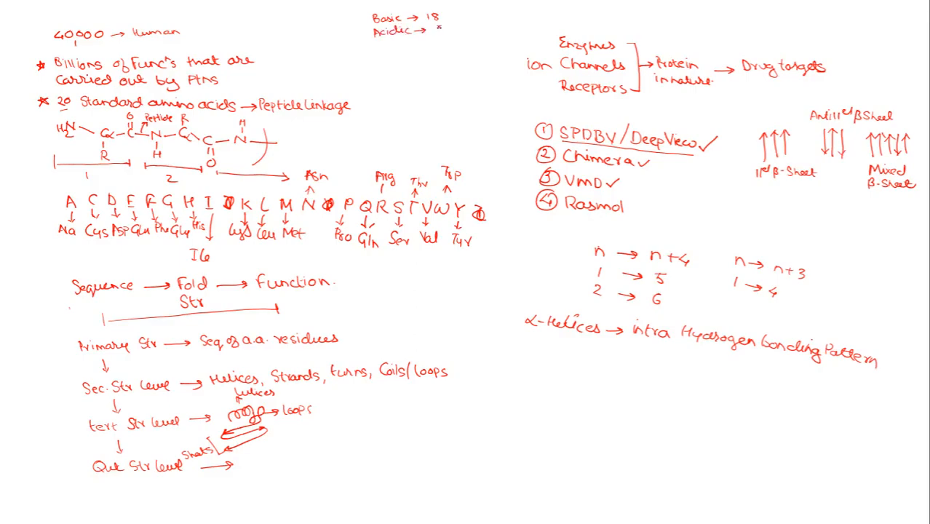
left_click_drag(441, 28, 439, 34)
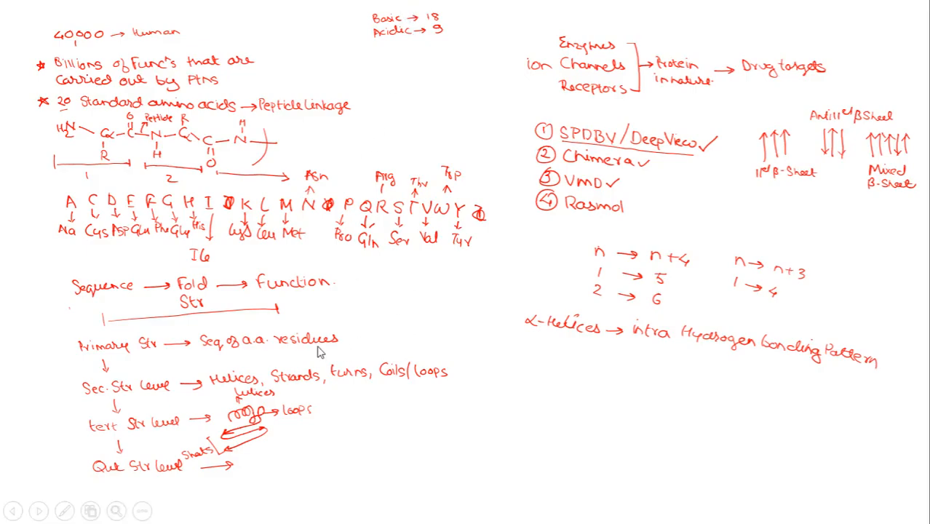
key("Escape")
left_click(446, 293)
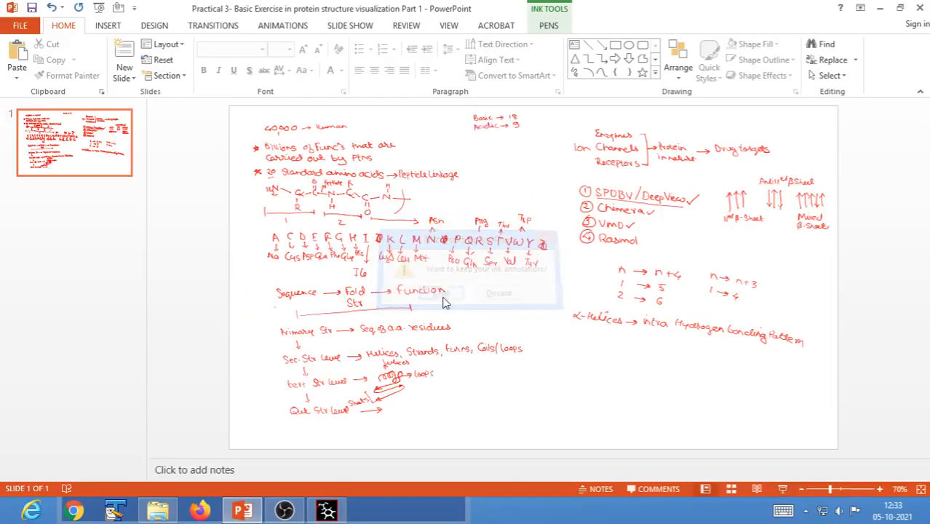
Compare the selected-group count in Swiss-PdbViewer's Layers Info with the Basic and Acidic notes on the PowerPoint slide.
left_click(326, 511)
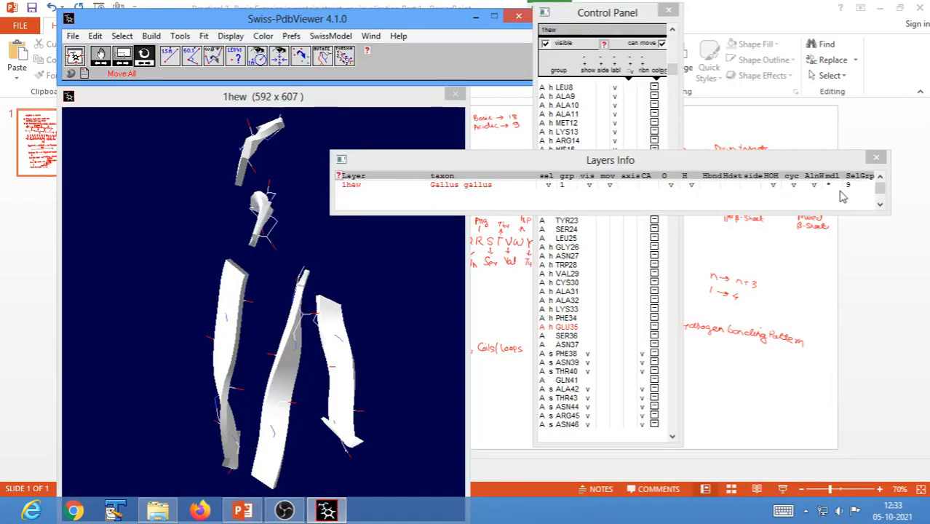
left_click(781, 262)
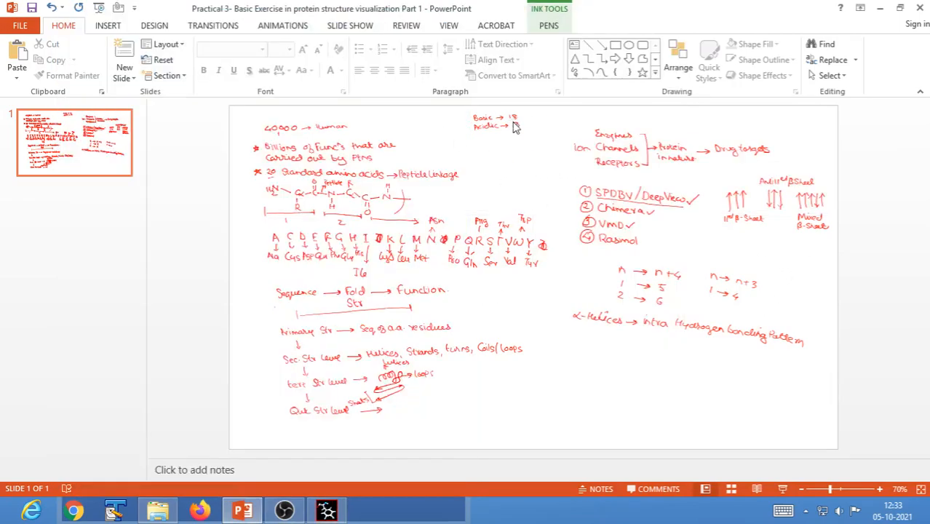
left_click(327, 512)
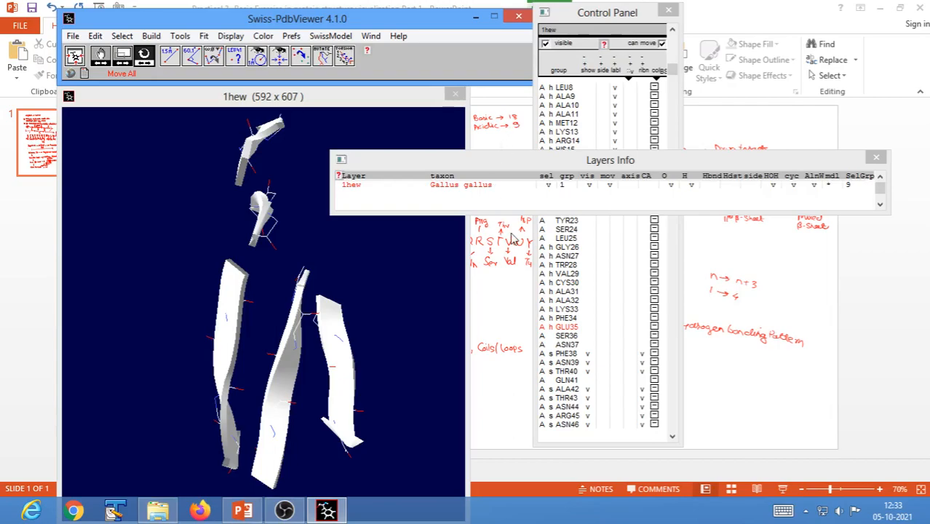
left_click(773, 348)
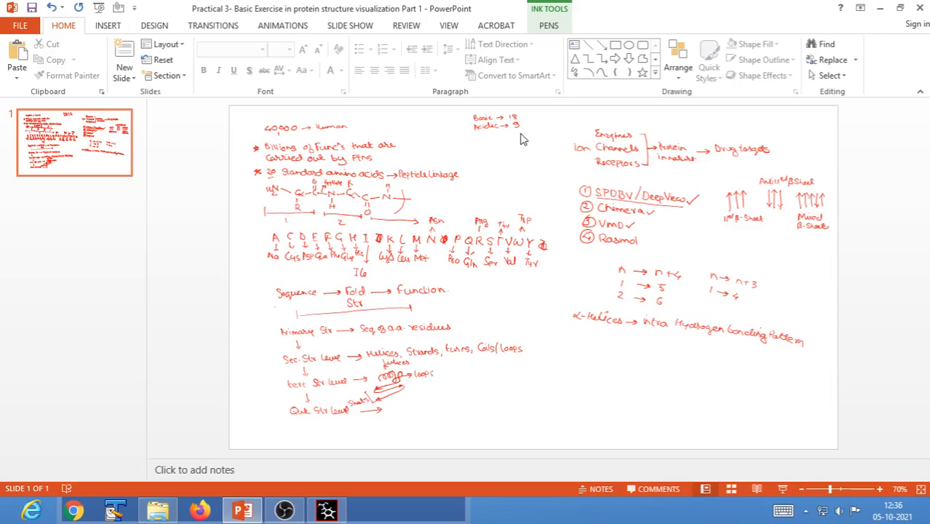
Minimize PowerPoint and close the Layers Info window in Swiss-PdbViewer.
left_click(878, 8)
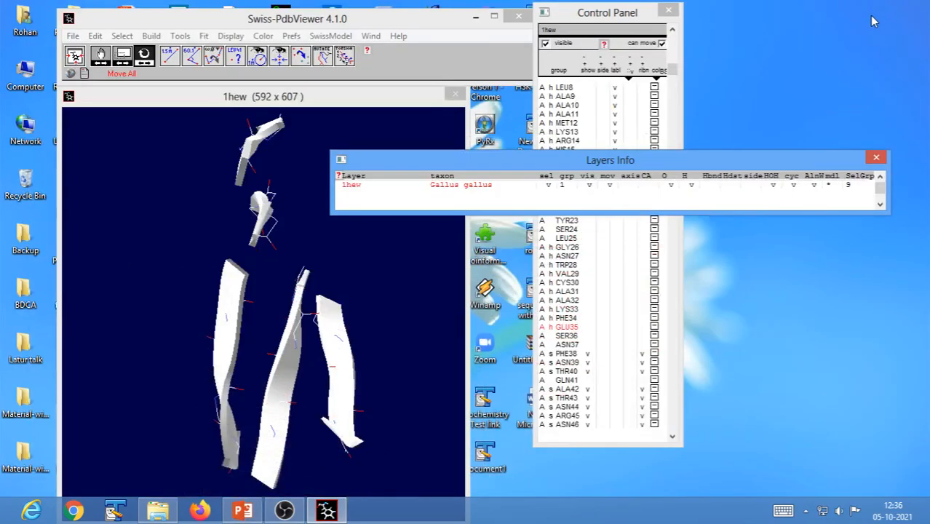
left_click(877, 158)
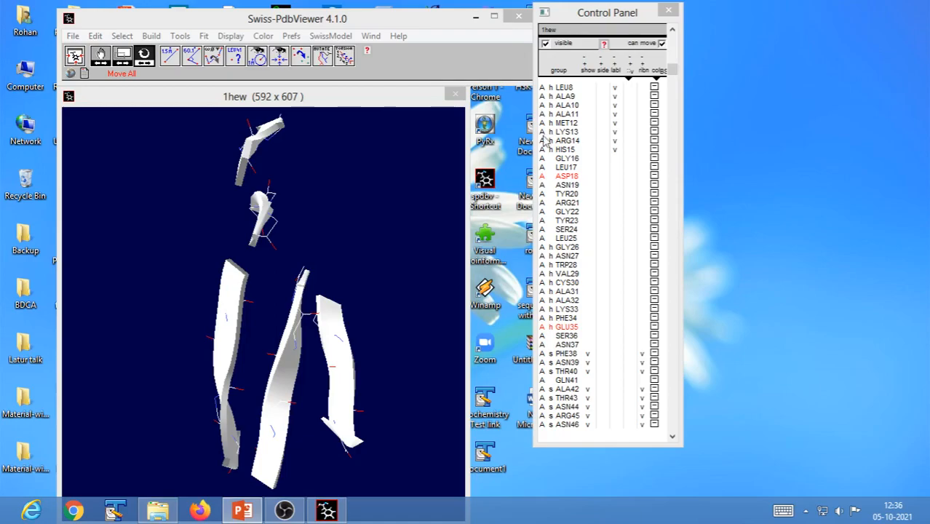
Display only the ligand groups NAG201 to NAG203 of 1hew, turn off all ribbons, and centre the view on them.
left_click_drag(671, 70, 672, 426)
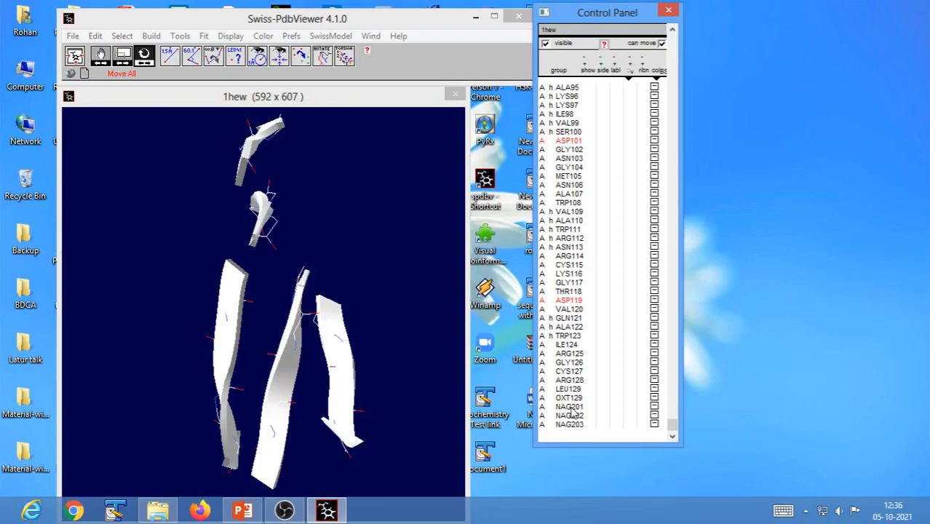
left_click_drag(571, 410, 579, 435)
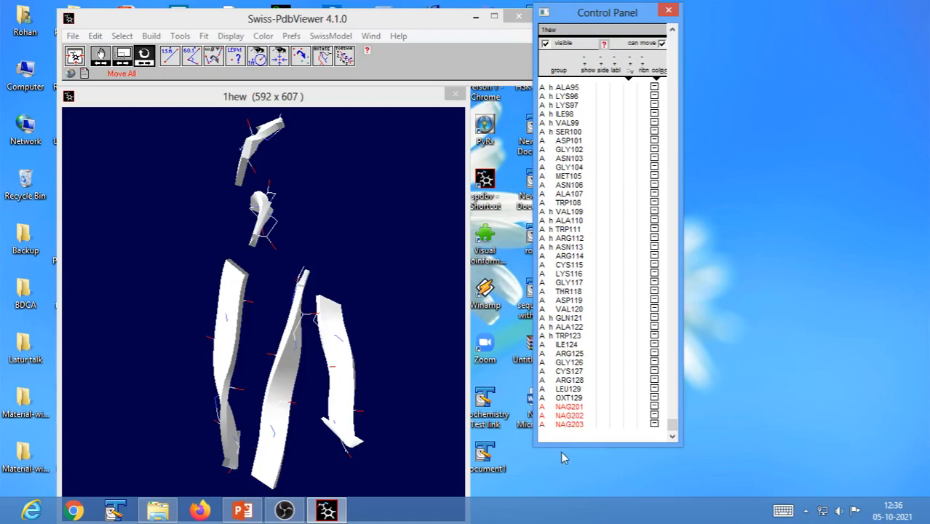
key("Return")
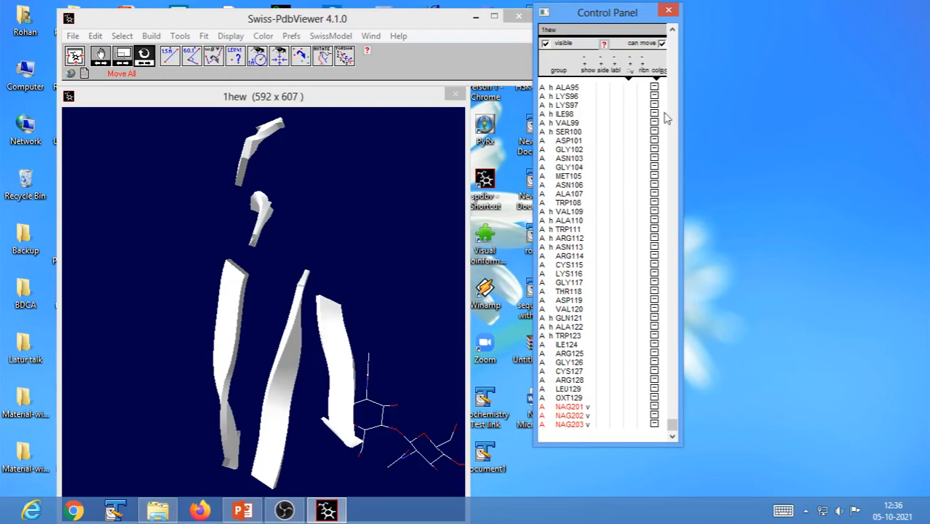
left_click(641, 87)
left_click(641, 87)
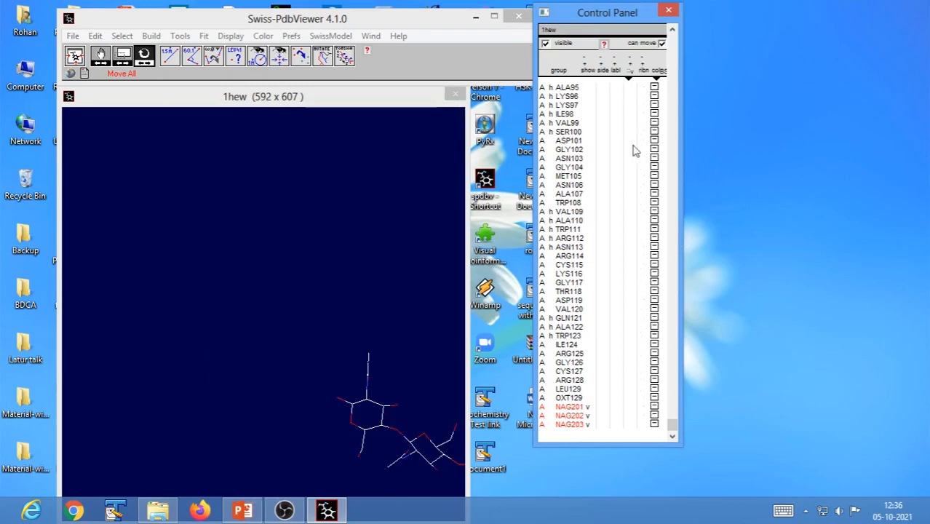
left_click(75, 56)
left_click_drag(295, 347, 241, 336)
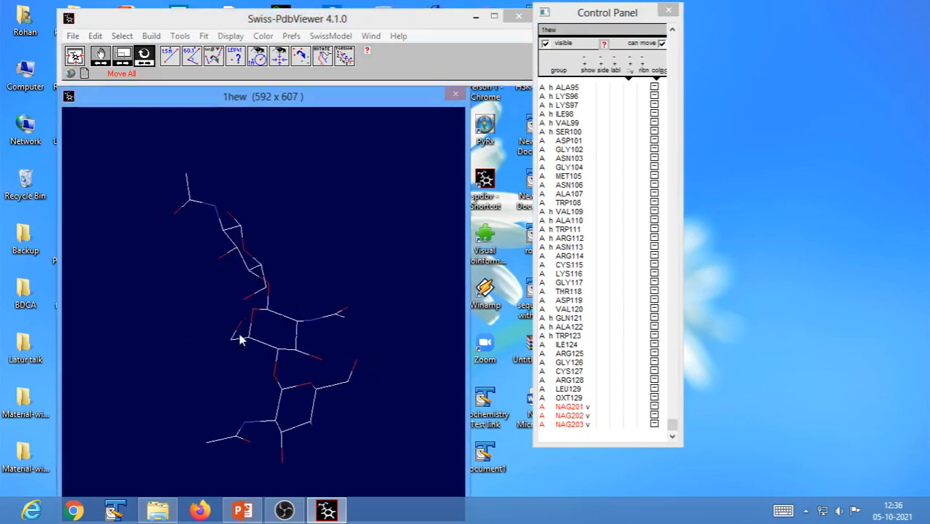
Label the displayed groups NAG201, NAG202 and NAG203 in the structure.
left_click(569, 422)
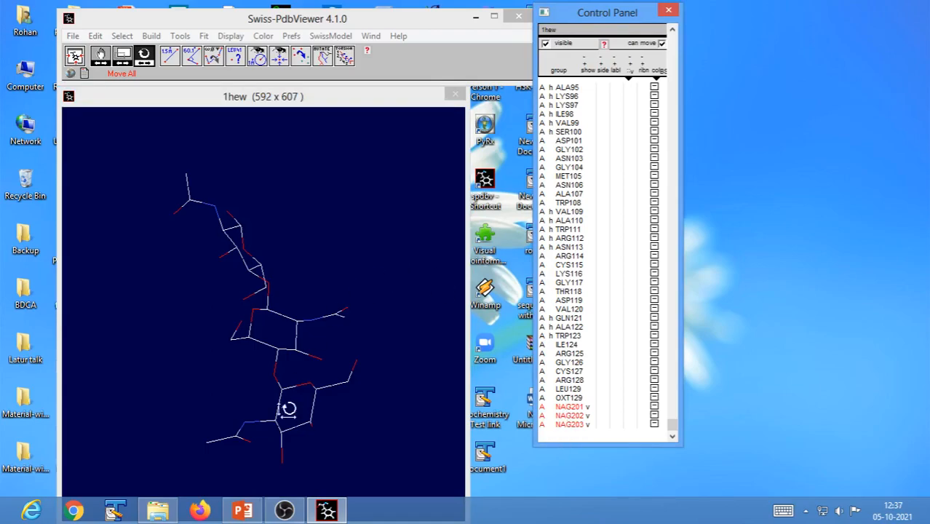
left_click(320, 411)
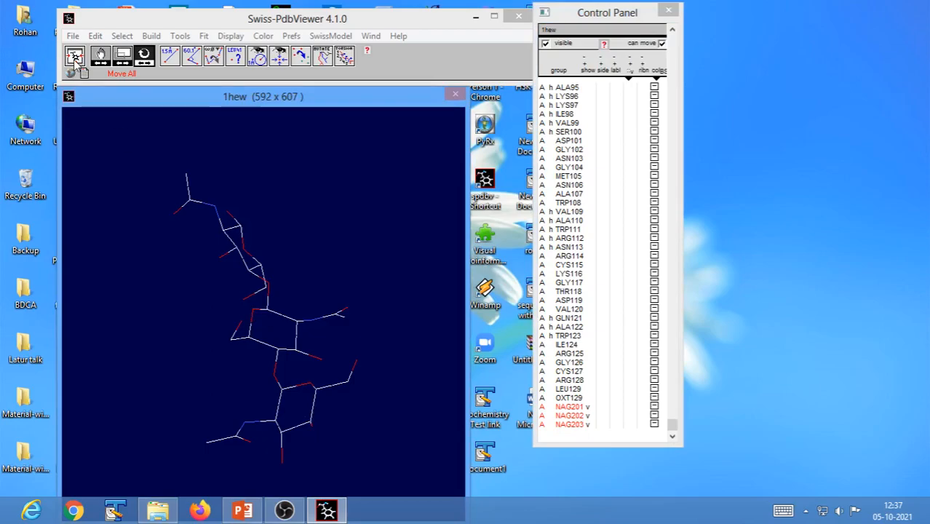
left_click_drag(320, 385, 263, 387)
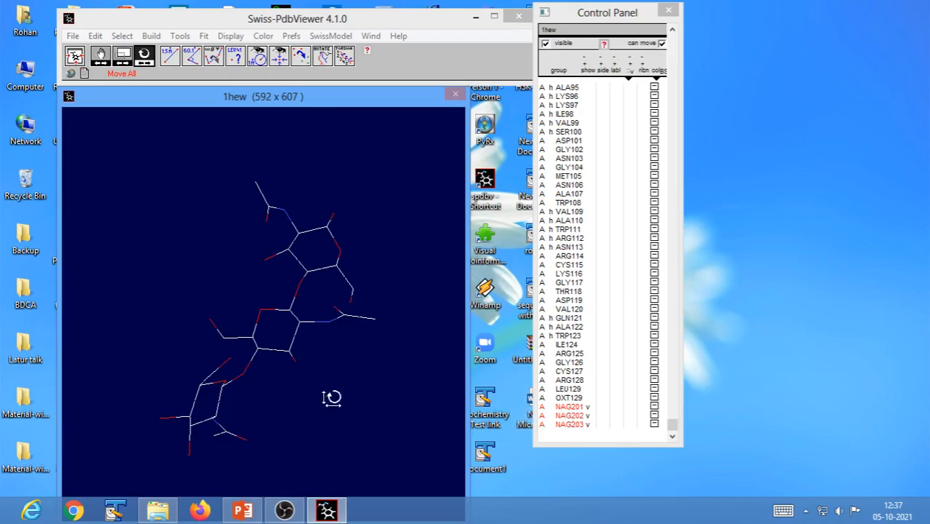
left_click_drag(297, 357, 263, 363)
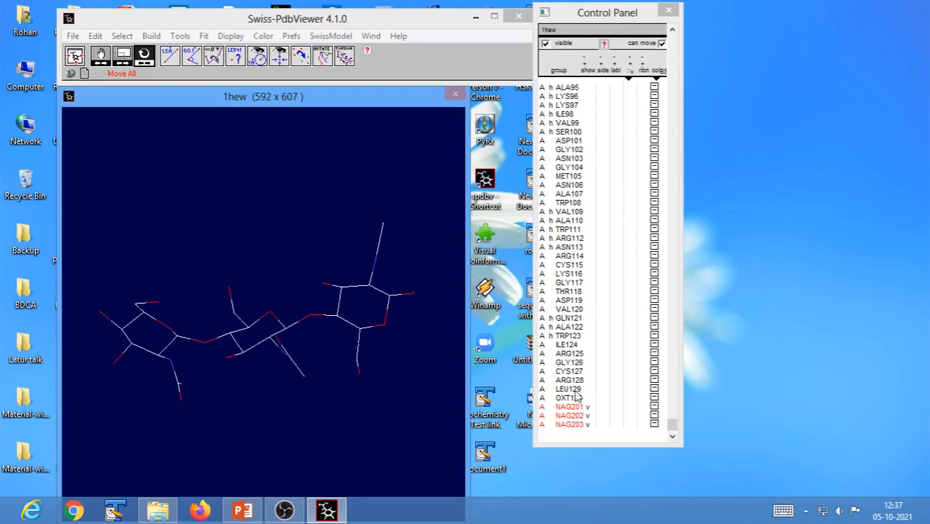
left_click(616, 75)
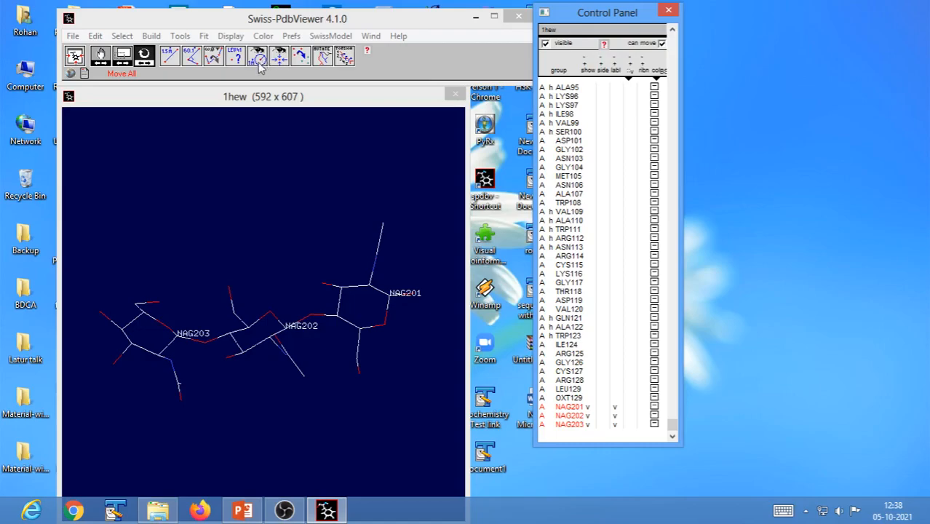
left_click(258, 57)
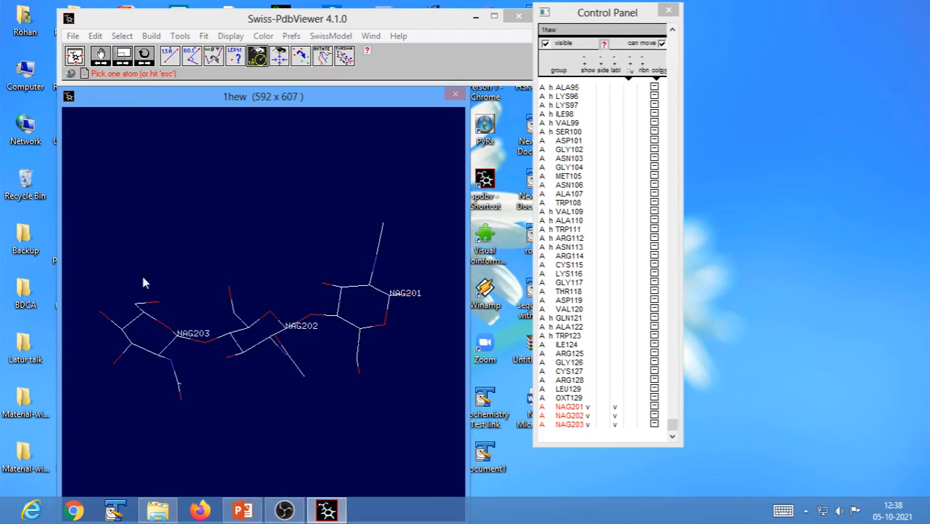
left_click(244, 345)
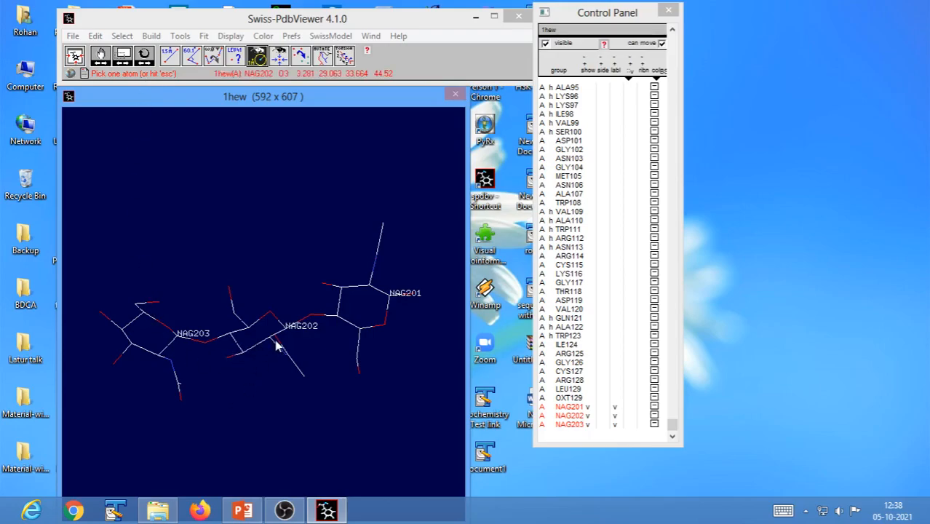
left_click(277, 345)
key("Escape")
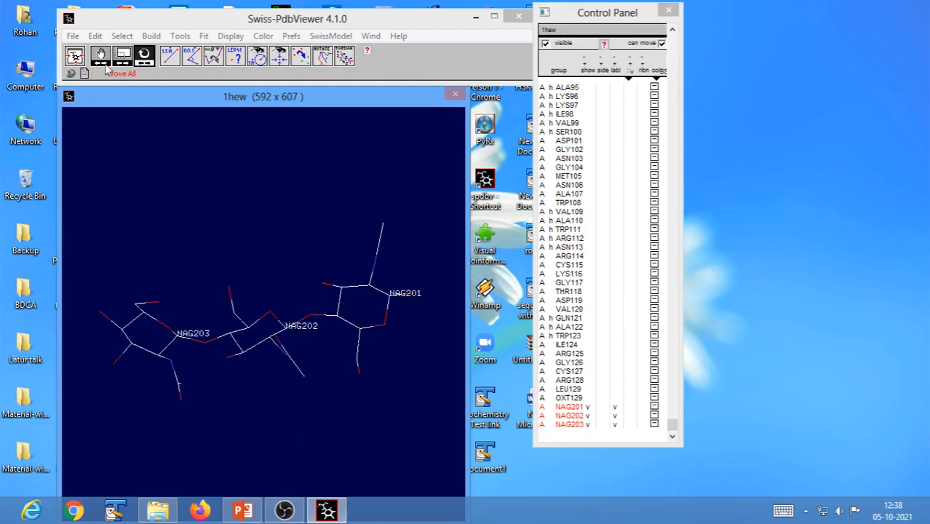
Start the Display Radius tool and pick the N2 atom of NAG202 as its centre.
left_click_drag(299, 400, 313, 314)
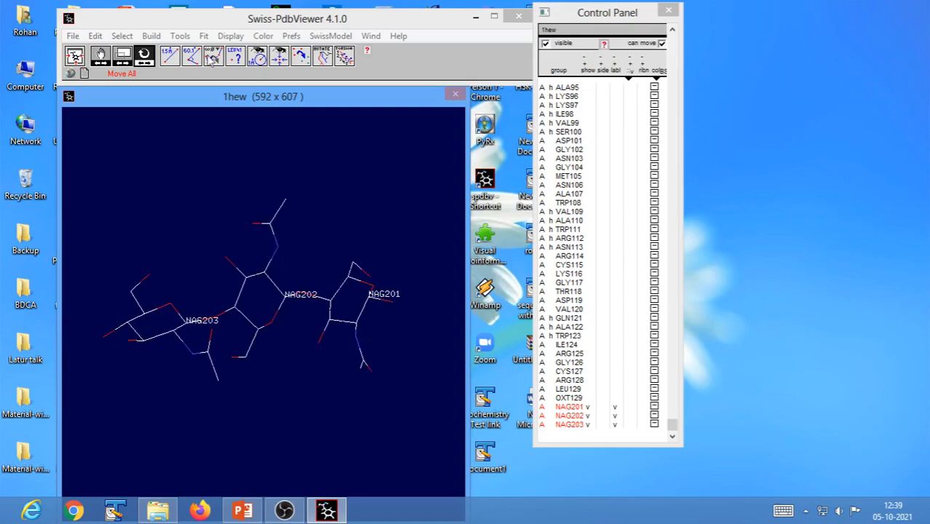
left_click(258, 59)
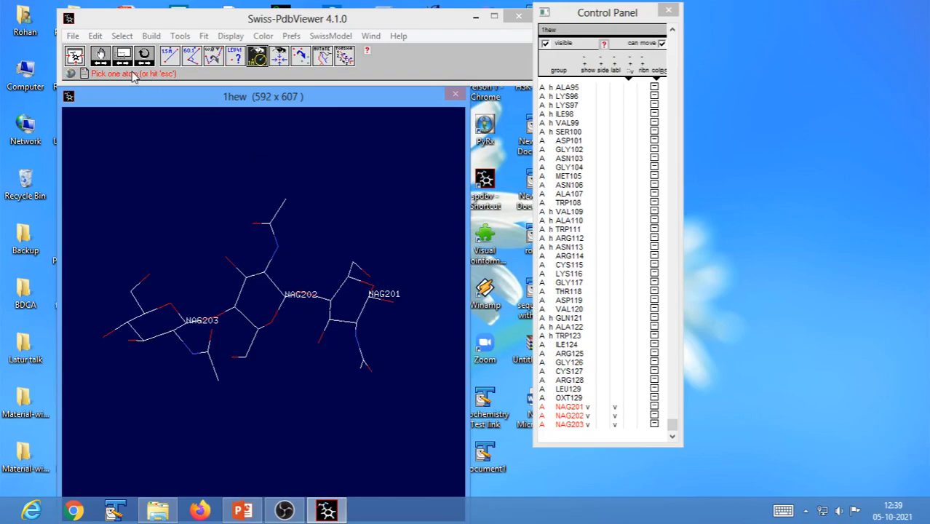
left_click(255, 340)
left_click(276, 249)
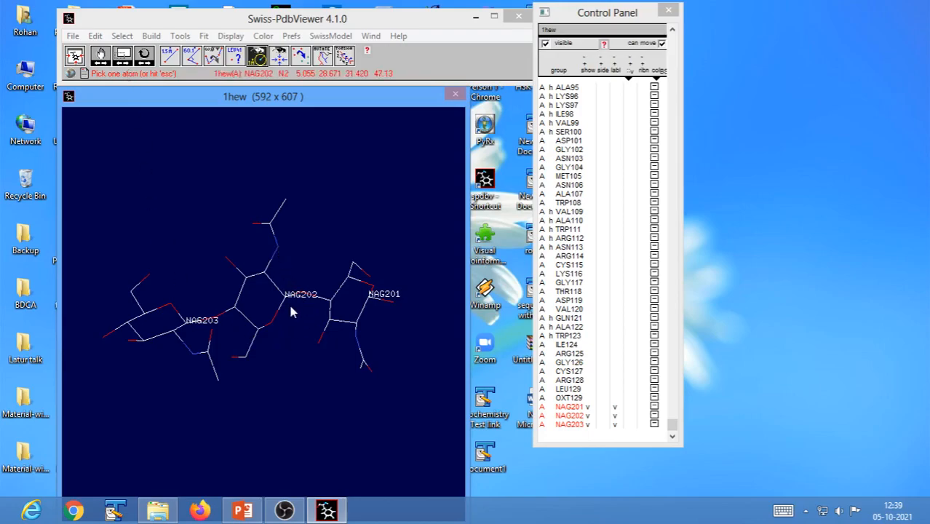
left_click(290, 312)
left_click(305, 298)
left_click(275, 243)
left_click(277, 248)
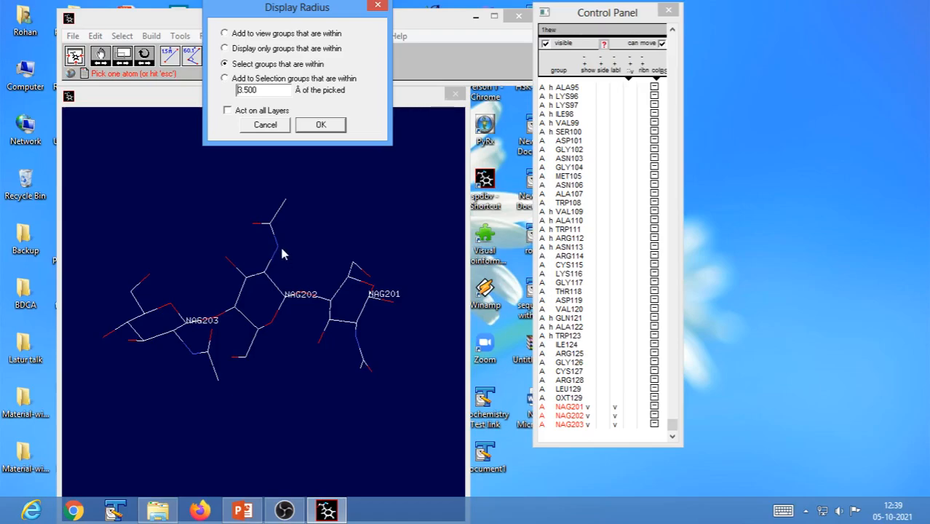
Add to the view all groups within 8 Å of the picked NAG202 atom.
left_click_drag(283, 11, 318, 118)
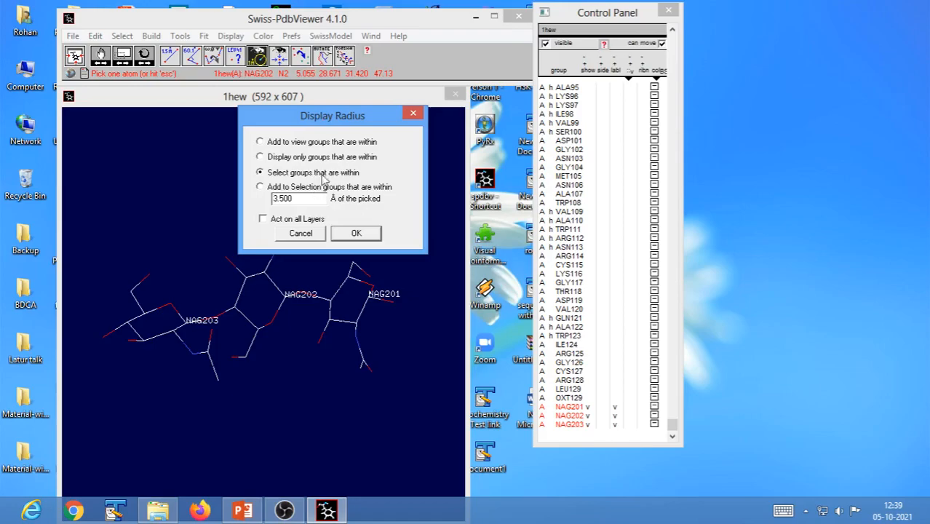
left_click(260, 142)
key("BackSpace")
key("BackSpace")
key("BackSpace")
key("BackSpace")
key("BackSpace")
type("8")
left_click(349, 239)
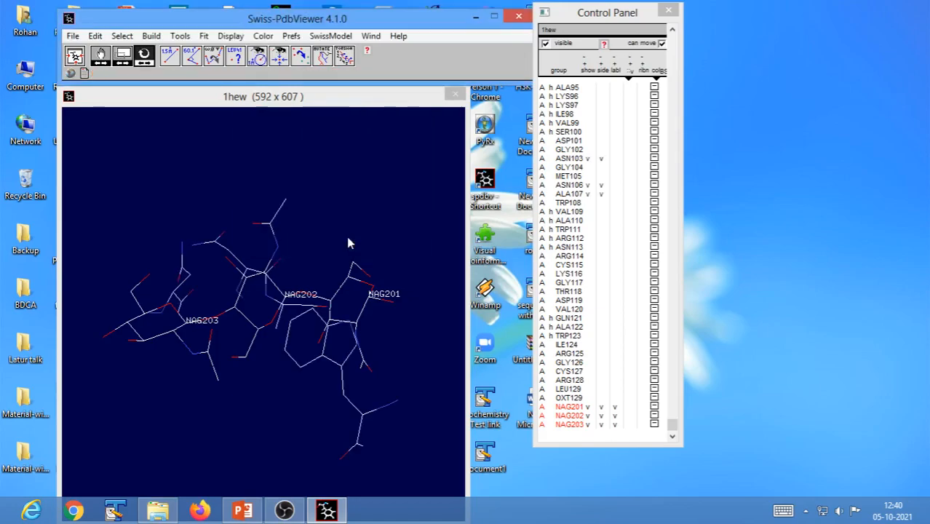
Select the visible groups around the NAG ligand and label all of them in the structure.
left_click_drag(363, 353, 358, 385)
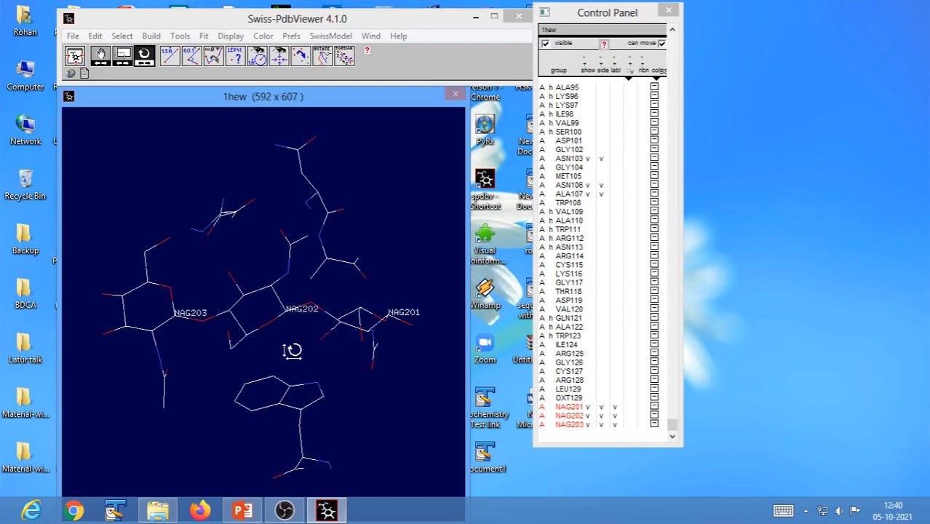
left_click_drag(293, 346, 295, 309)
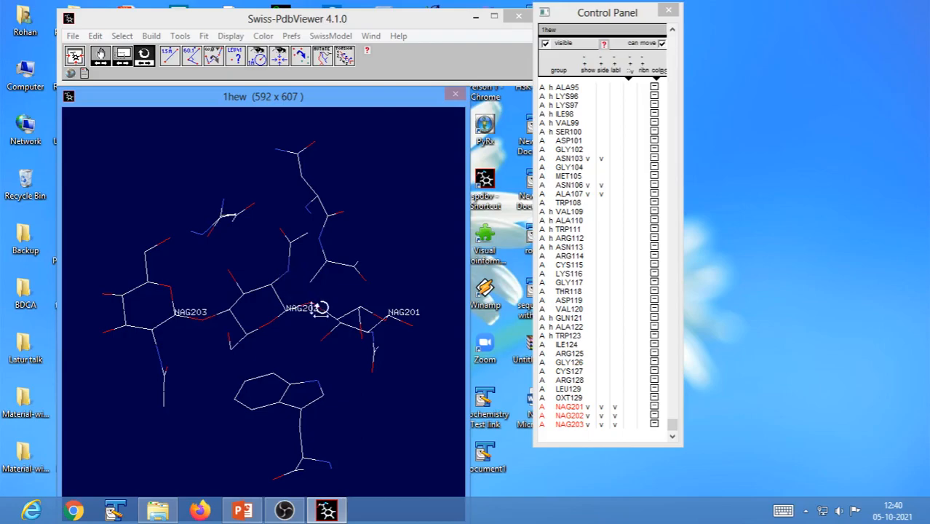
left_click_drag(316, 291, 305, 276)
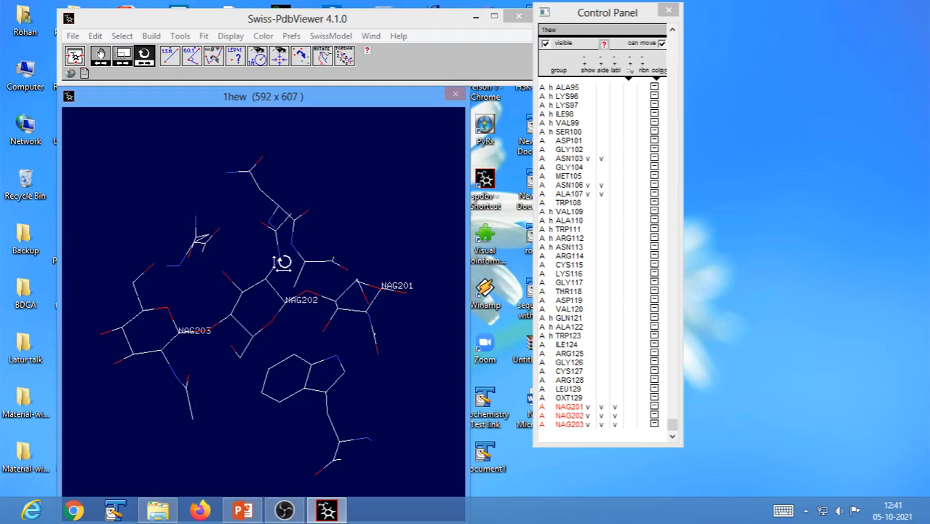
left_click(617, 78)
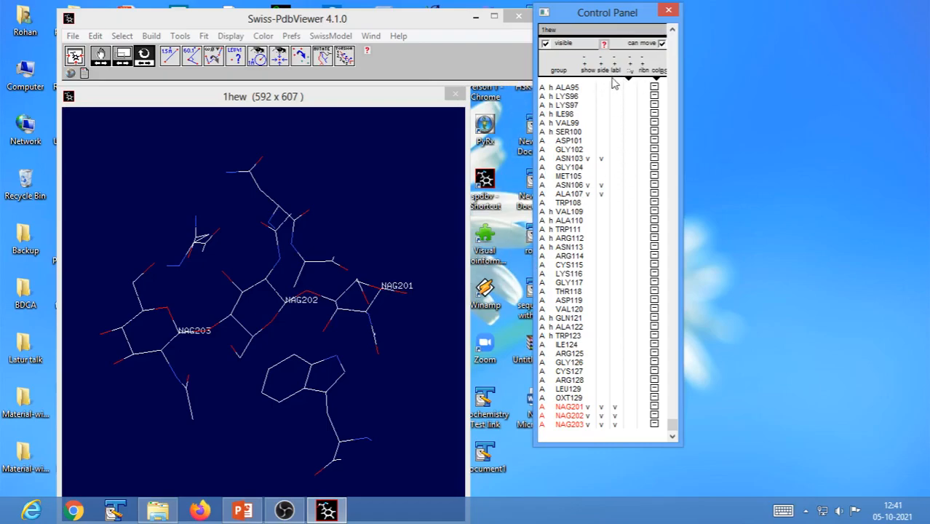
left_click(122, 37)
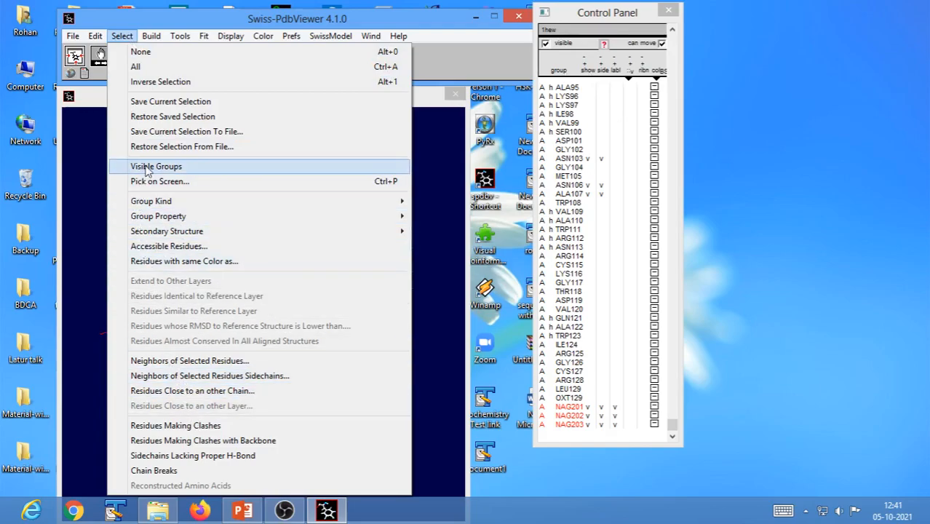
left_click(425, 24)
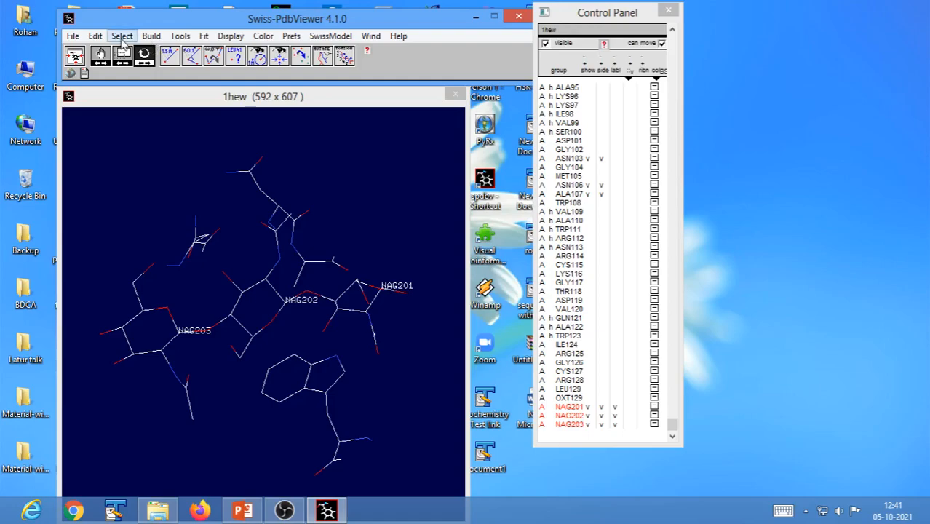
left_click(122, 36)
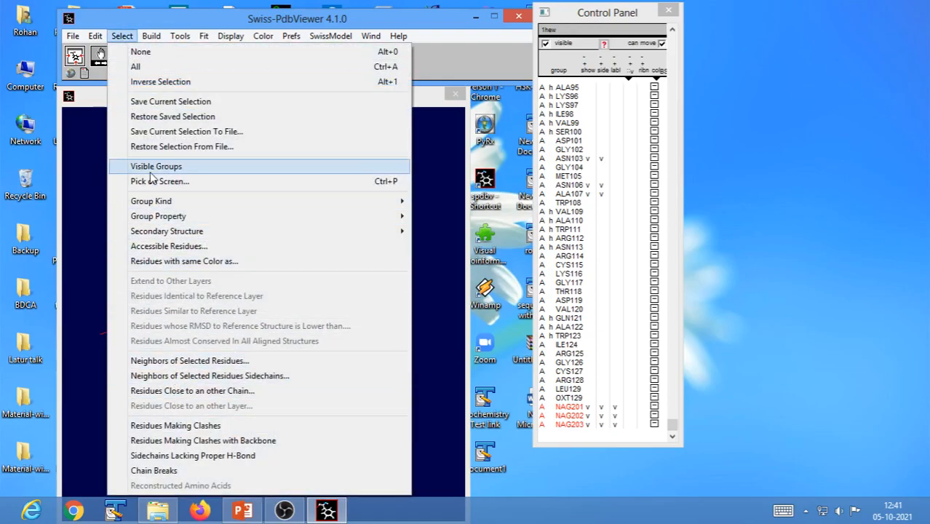
left_click(428, 284)
left_click_drag(427, 342, 367, 364)
left_click(121, 35)
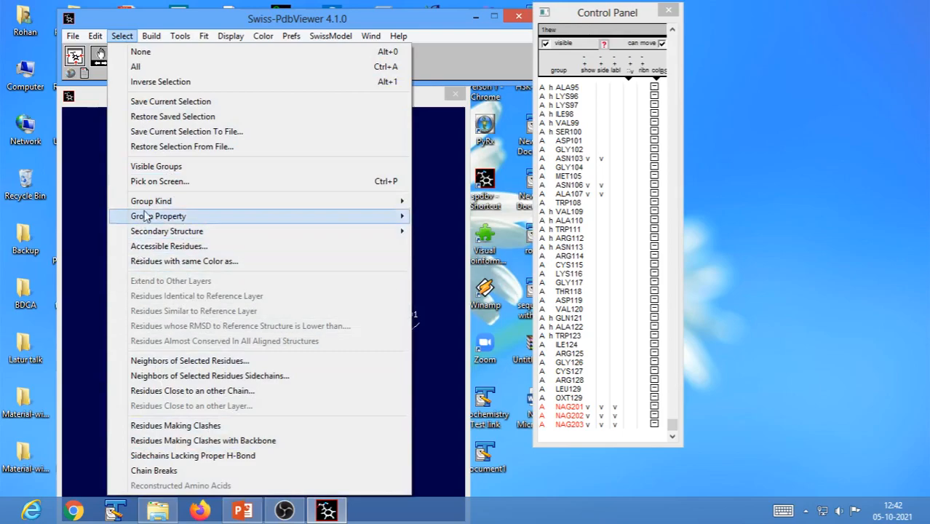
left_click(157, 167)
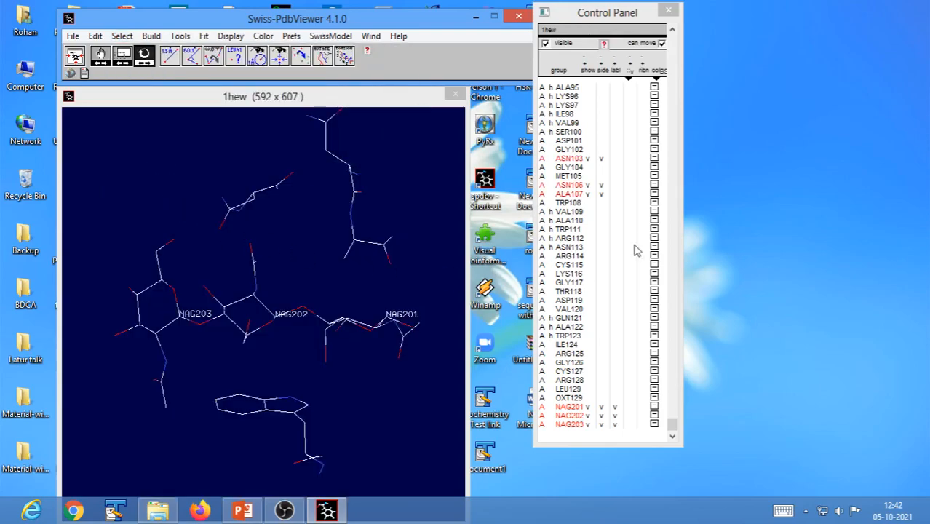
left_click(617, 70)
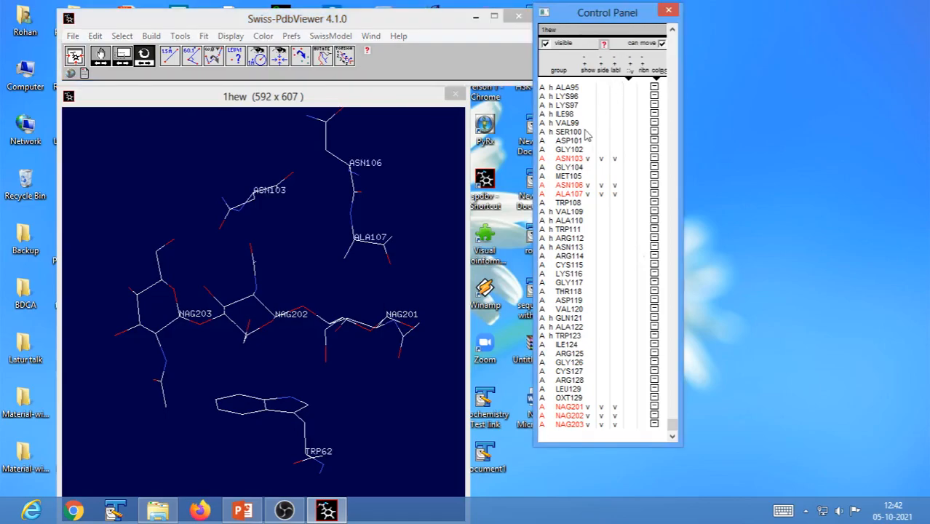
Reselect the ligand groups NAG201 to NAG203 and display only those groups.
left_click_drag(328, 307, 295, 284)
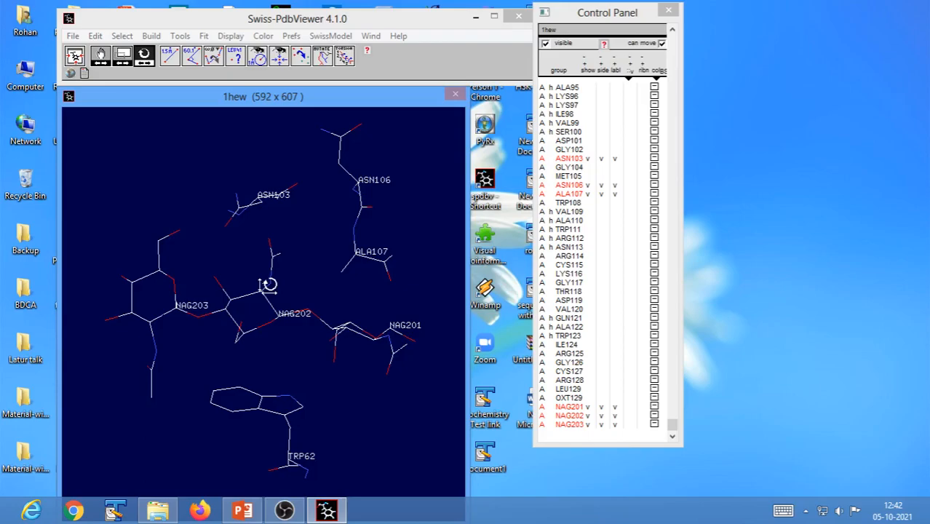
left_click_drag(297, 265, 309, 235)
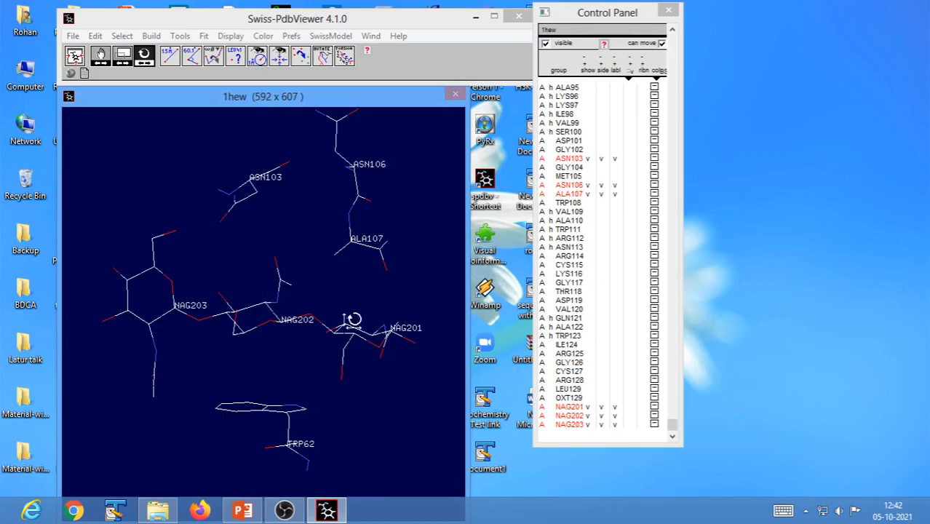
left_click_drag(343, 295, 339, 267)
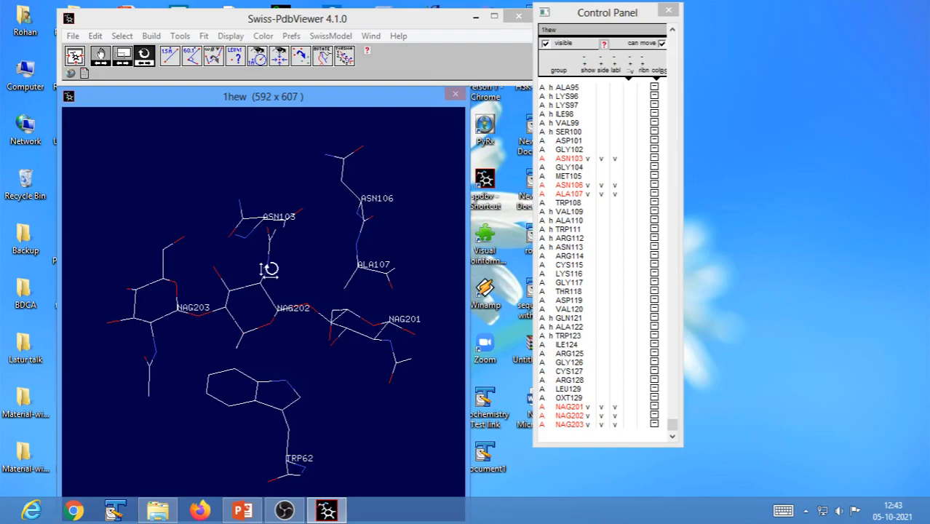
left_click_drag(269, 268, 284, 210)
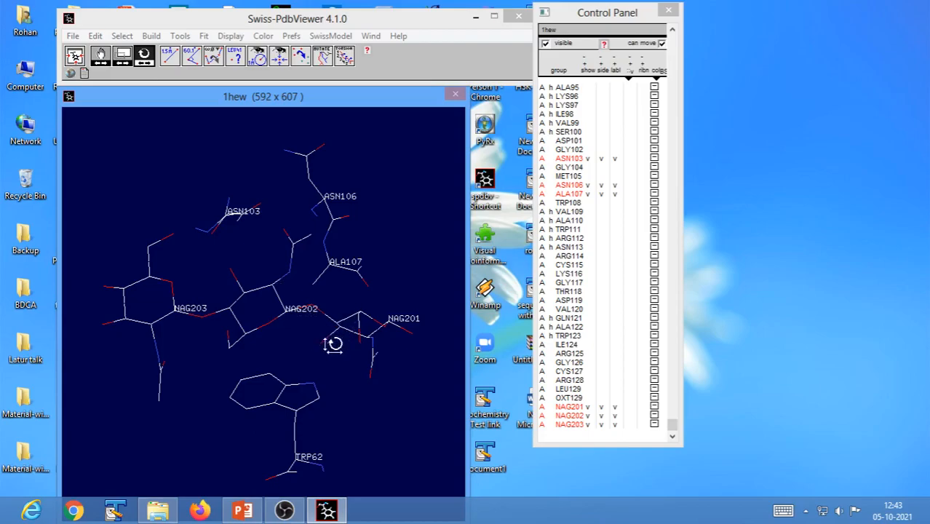
left_click(571, 423, "ctrl")
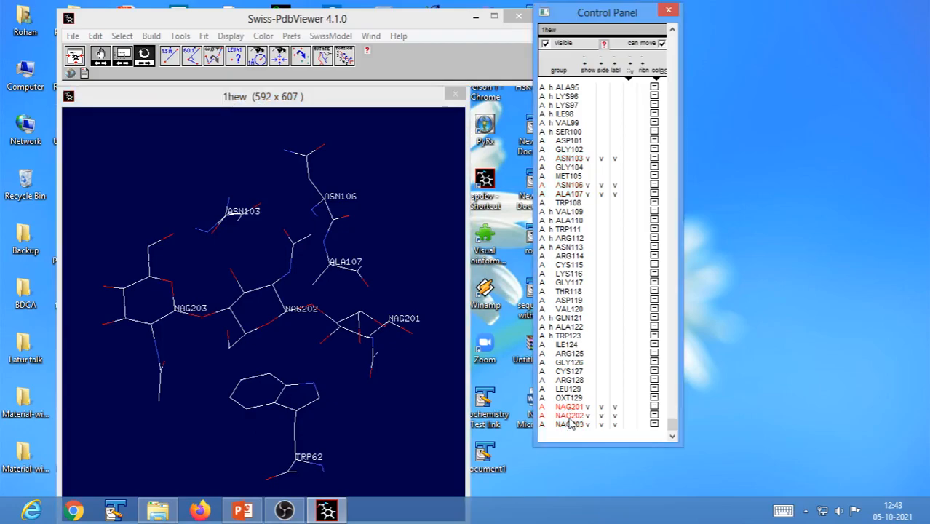
left_click_drag(569, 419, 571, 425)
key("Return")
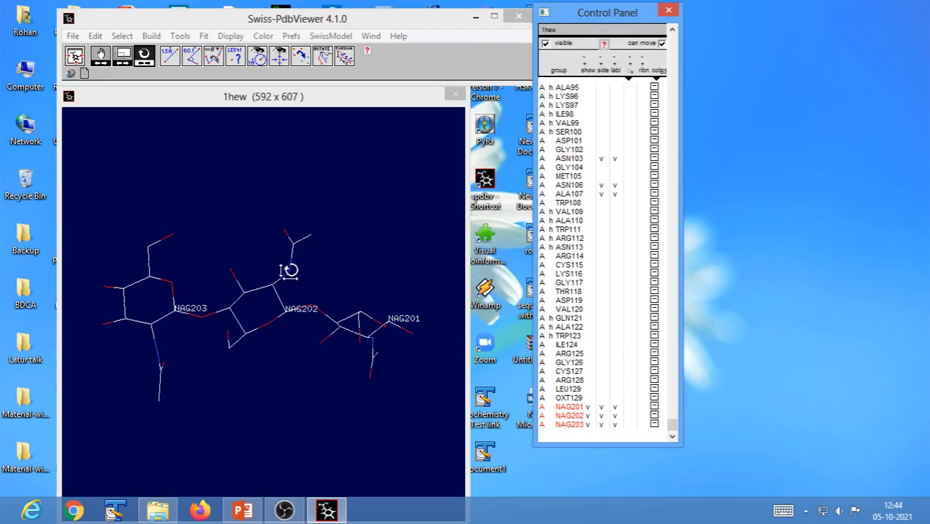
Select NAG201 to NAG203 and add to the view the neighbouring groups within 6 Å of the selected residues.
left_click(570, 408)
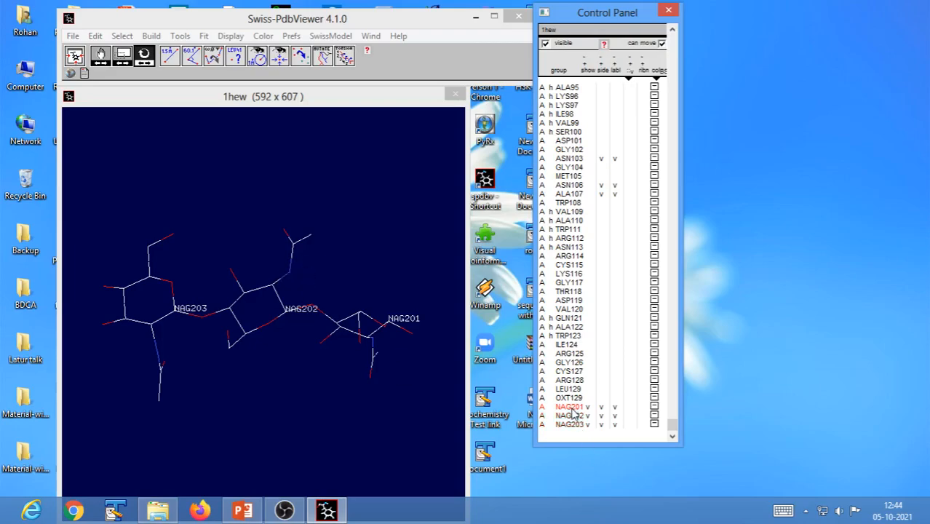
left_click(572, 424, "shift")
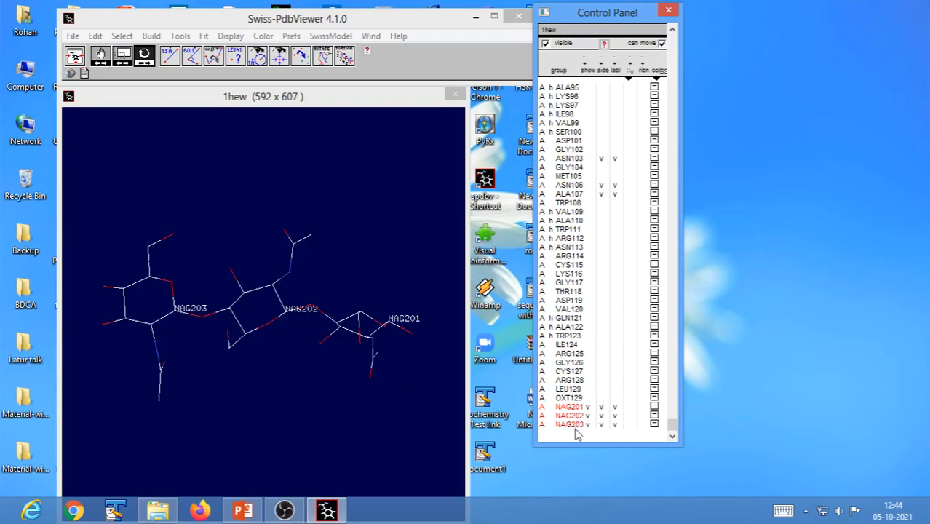
left_click(120, 37)
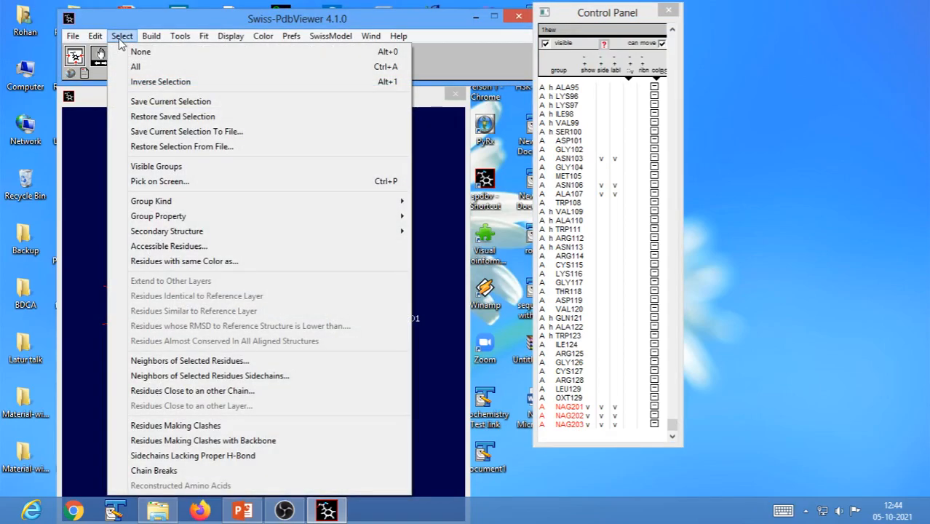
left_click(157, 361)
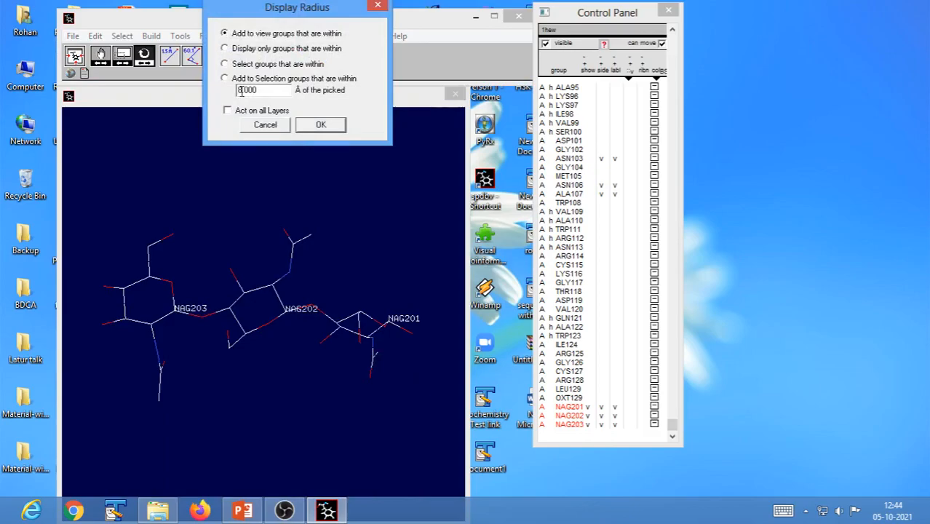
key("BackSpace")
type("6")
left_click(321, 125)
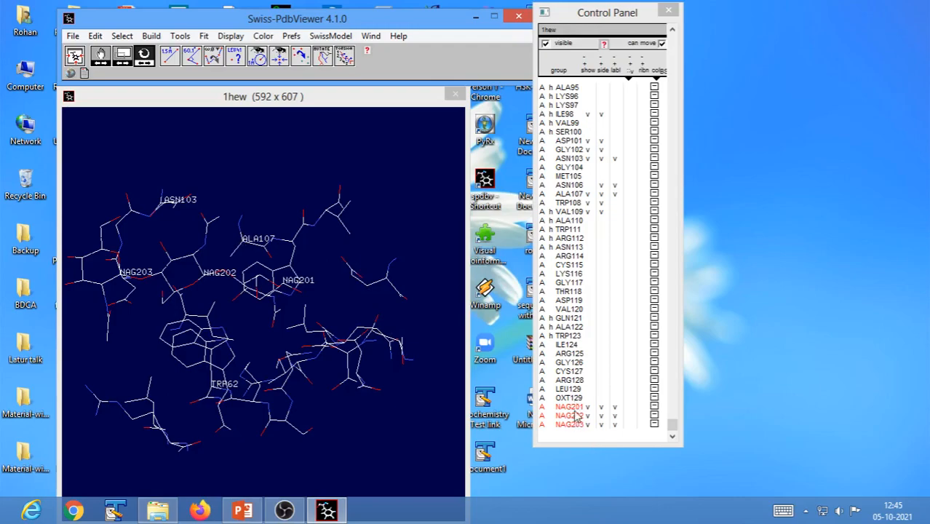
Select all groups of 1hew, display them with their side chains centred in the view, and remove all labels.
left_click(326, 419)
left_click_drag(326, 418, 242, 434)
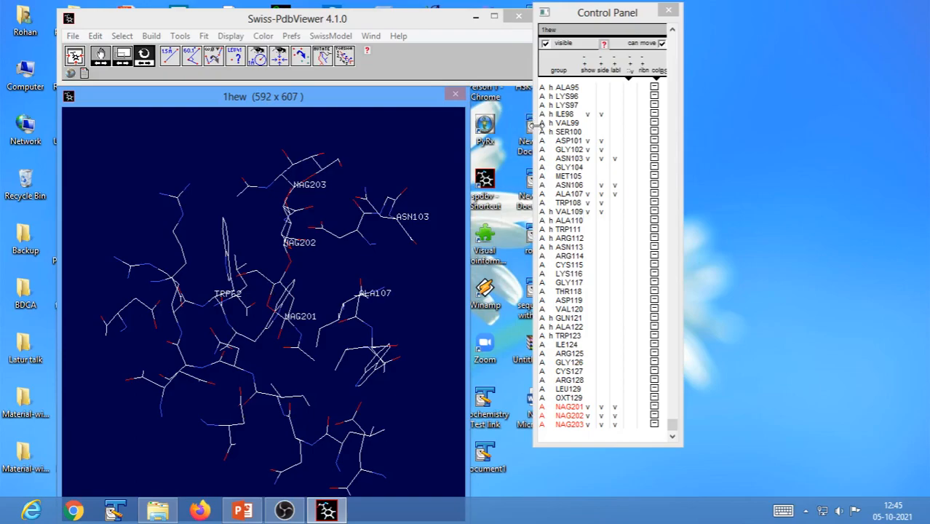
left_click(542, 138)
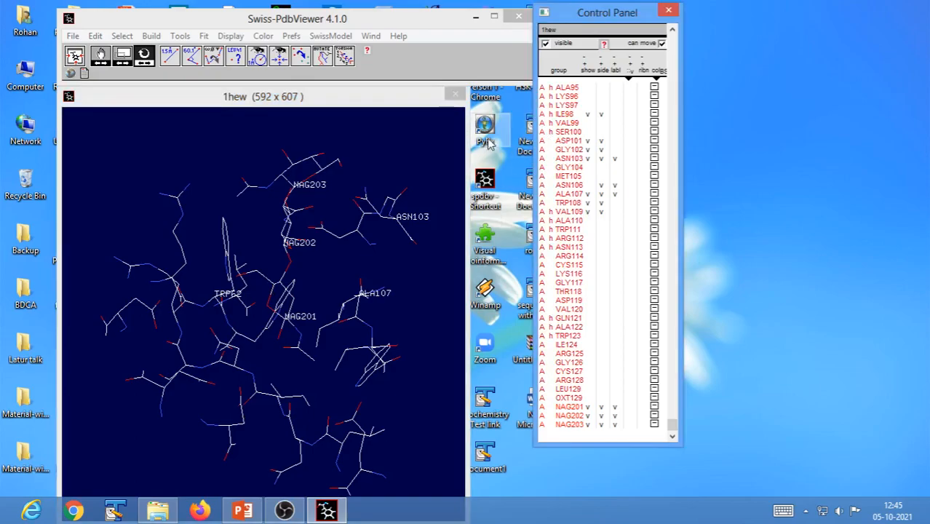
left_click(589, 70)
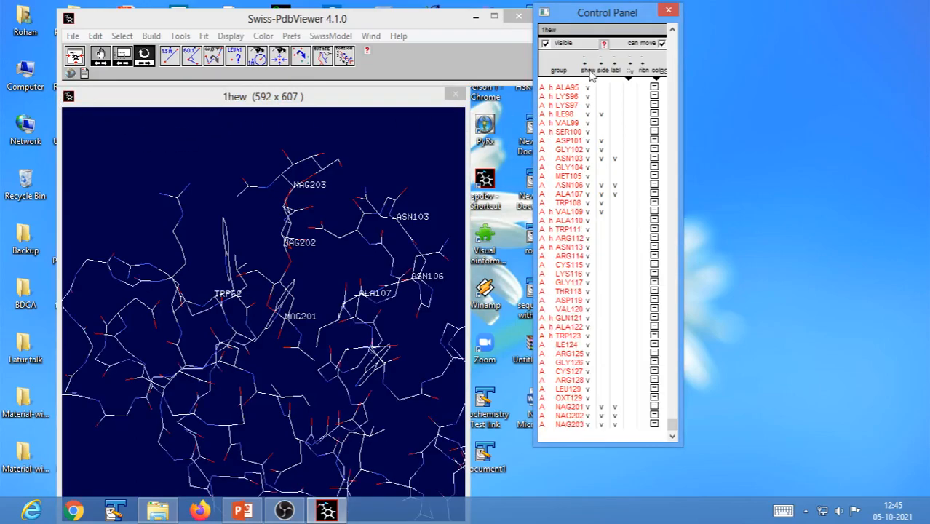
left_click(75, 58)
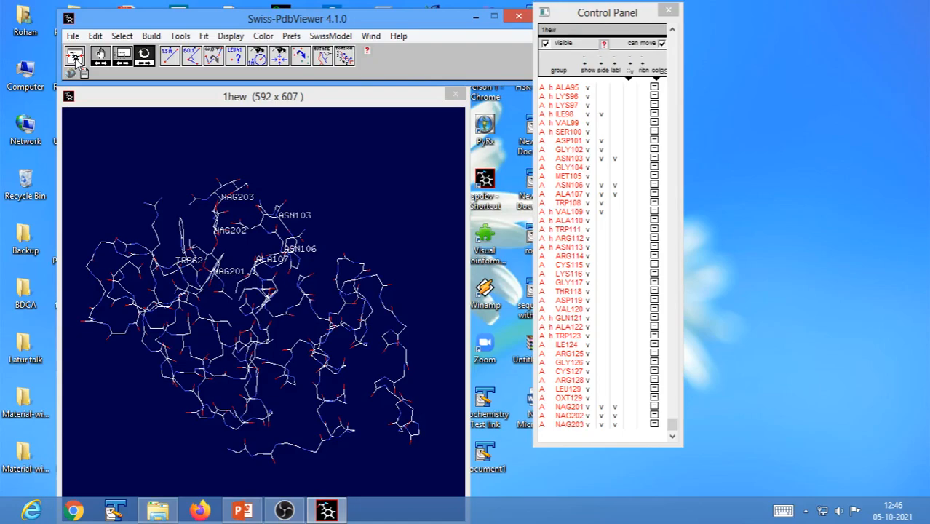
left_click(602, 75)
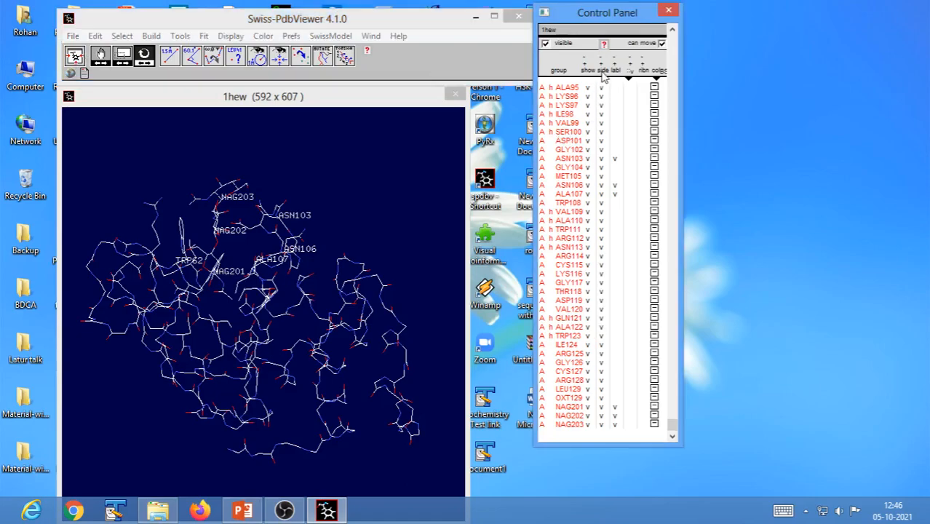
left_click(615, 158, "shift")
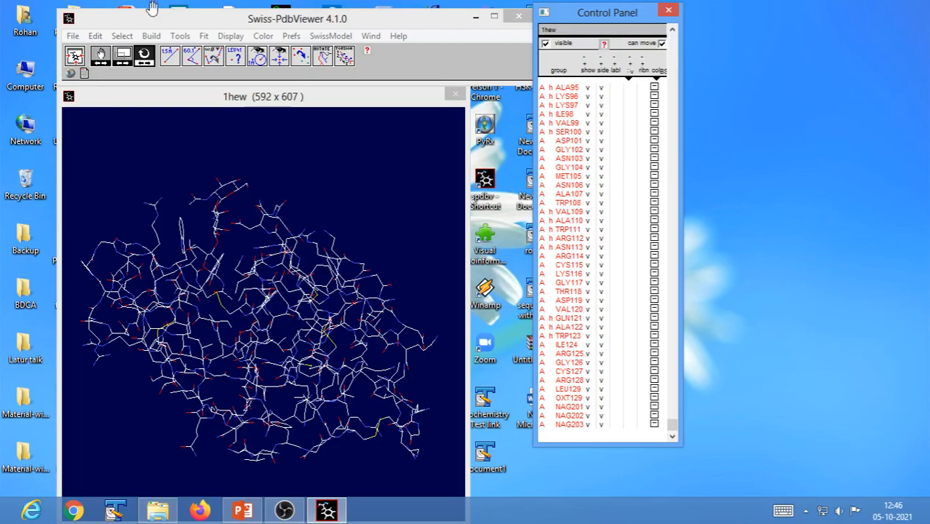
Show the hydrogen bonds across the whole 1hew structure.
left_click(228, 40)
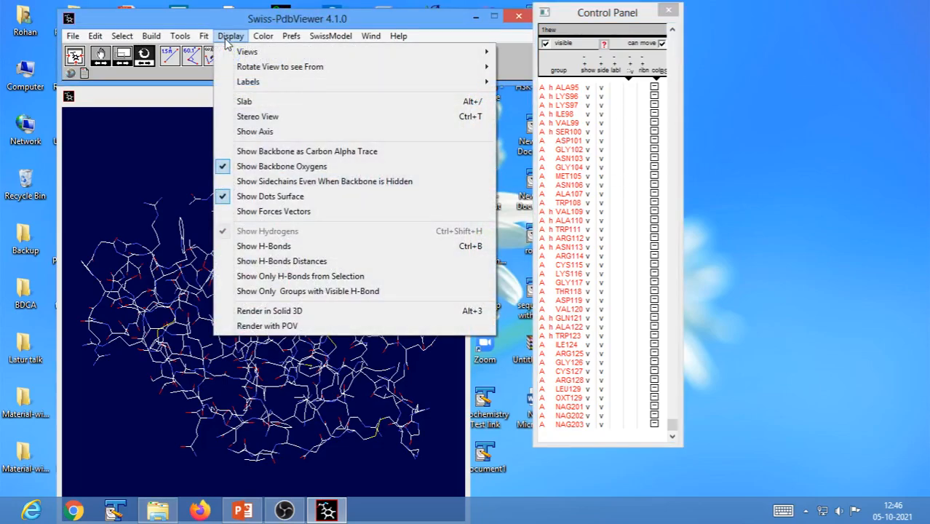
left_click(263, 246)
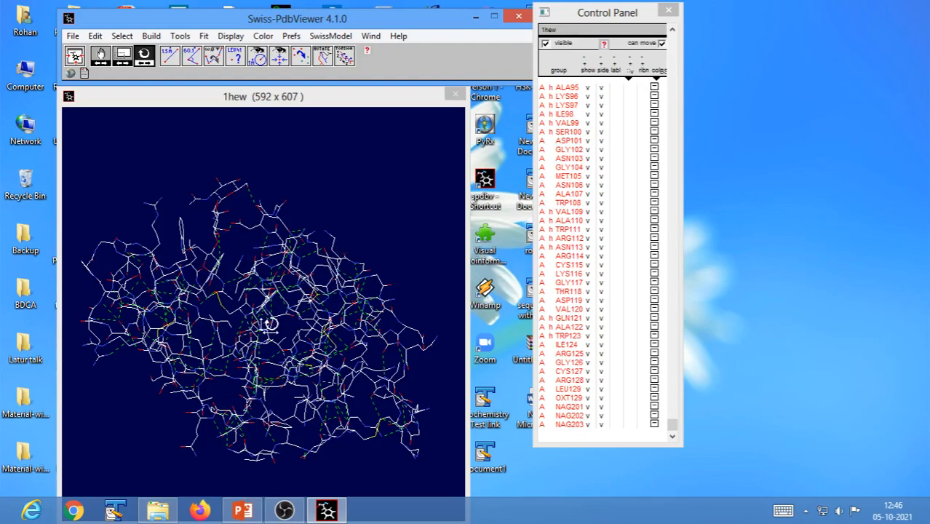
left_click(230, 36)
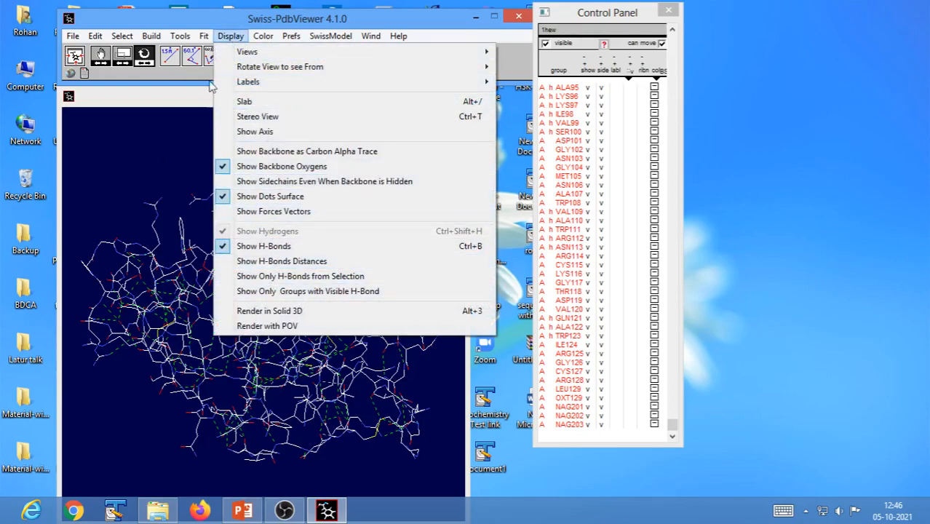
left_click(230, 38)
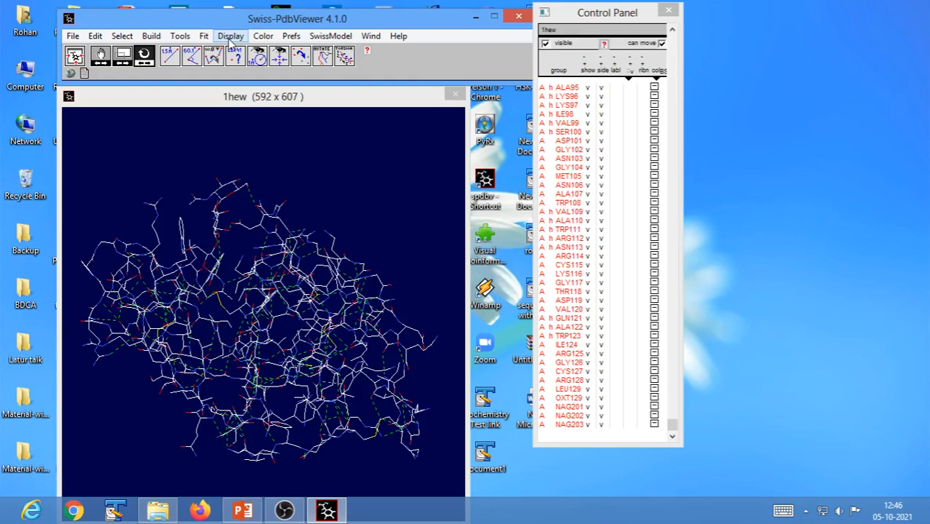
left_click(182, 41)
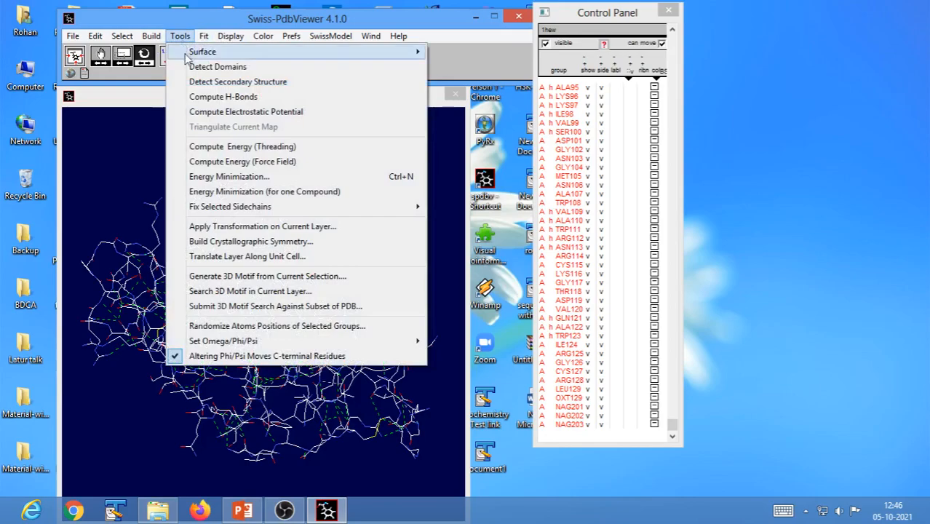
left_click(95, 422)
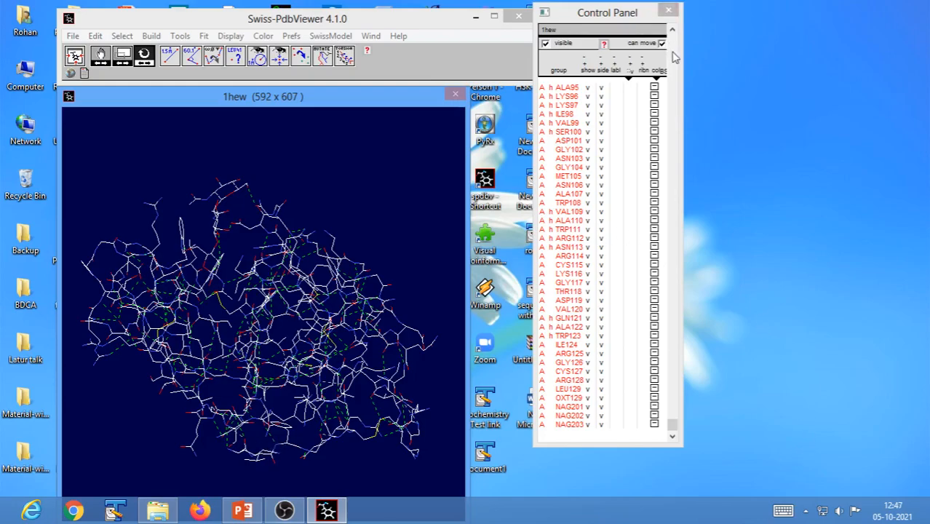
Select the ligand groups NAG201 to NAG203 and show only the hydrogen bonds from that selection.
left_click(673, 436)
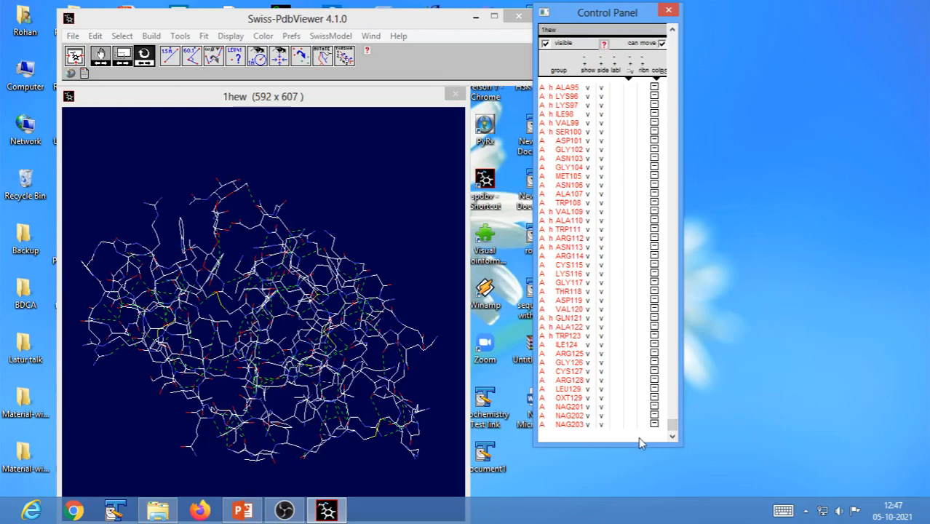
left_click(568, 407)
left_click_drag(568, 415, 570, 432)
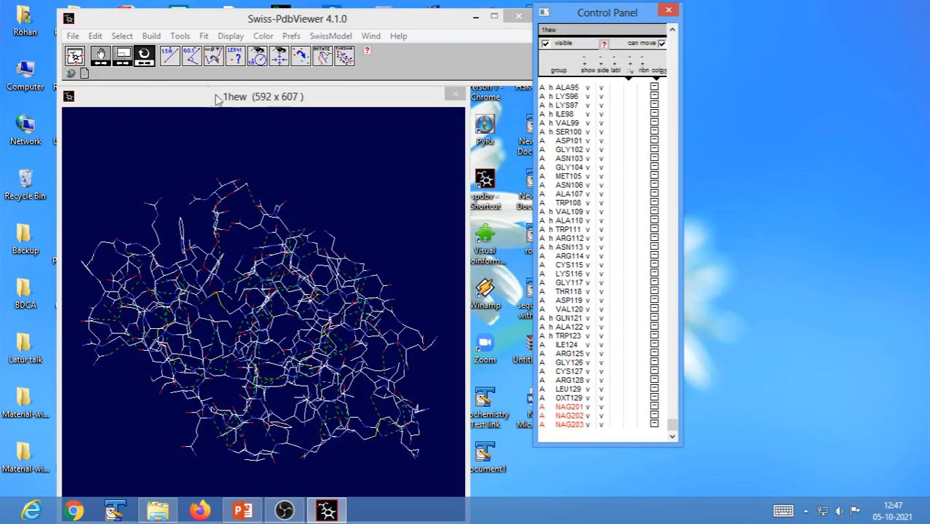
left_click(230, 37)
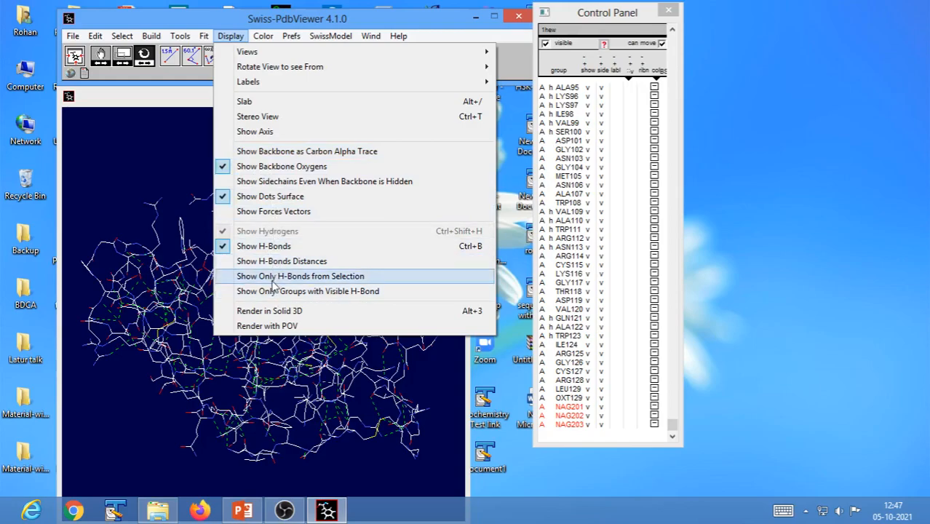
left_click(272, 280)
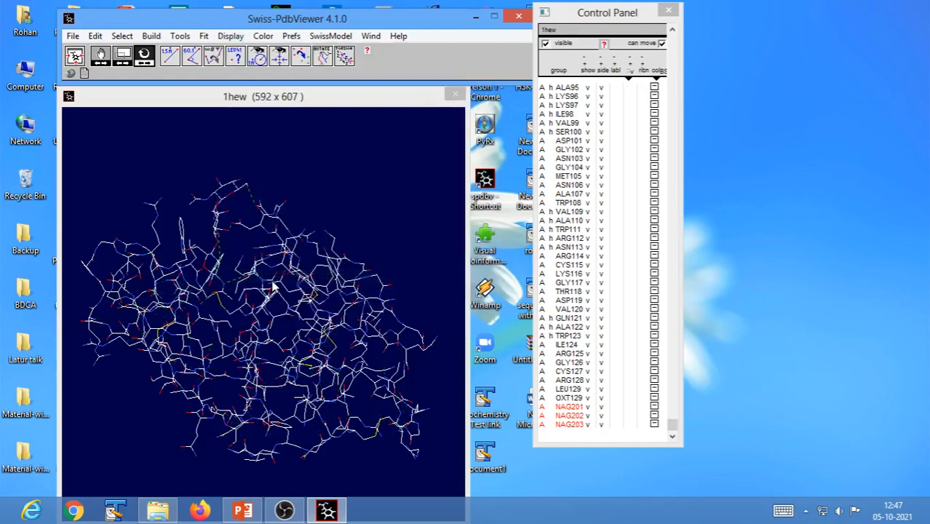
left_click_drag(259, 291, 318, 383)
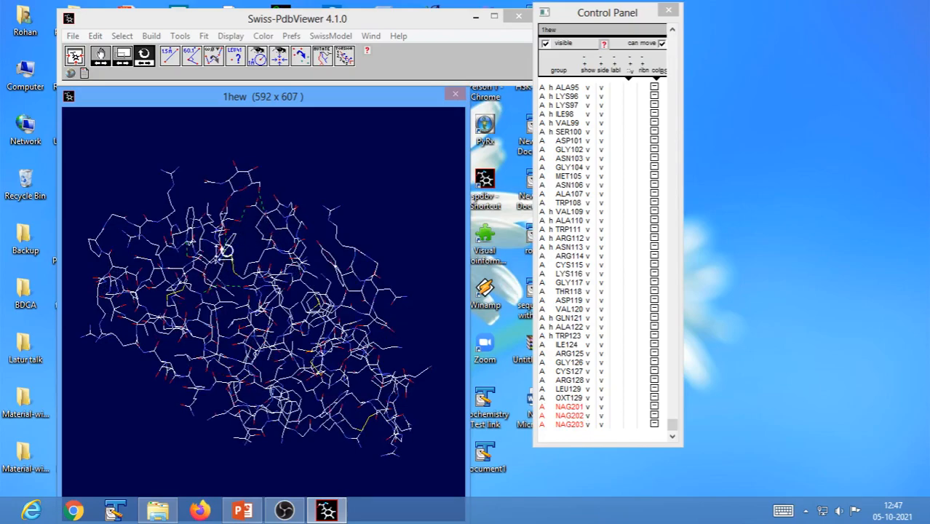
left_click_drag(245, 253, 215, 258)
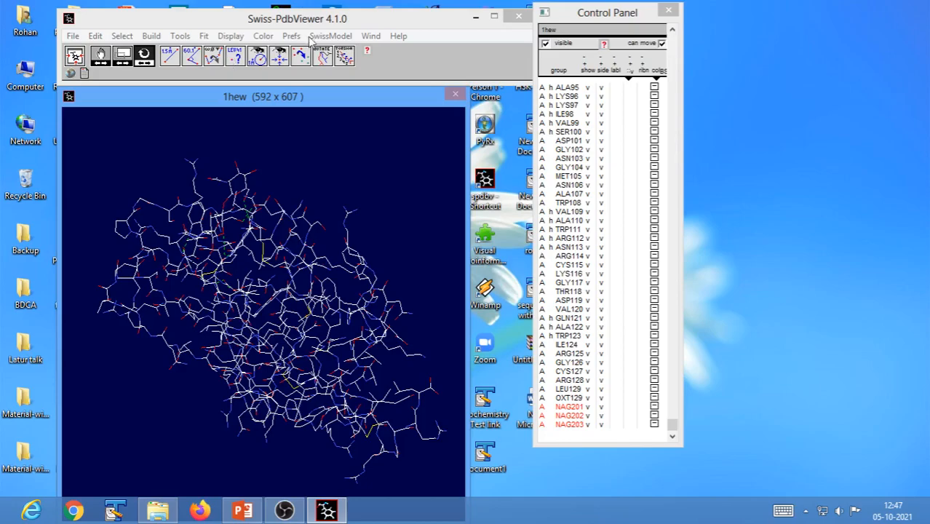
Display only the groups with a visible hydrogen bond and fit them centred in the view.
left_click(231, 36)
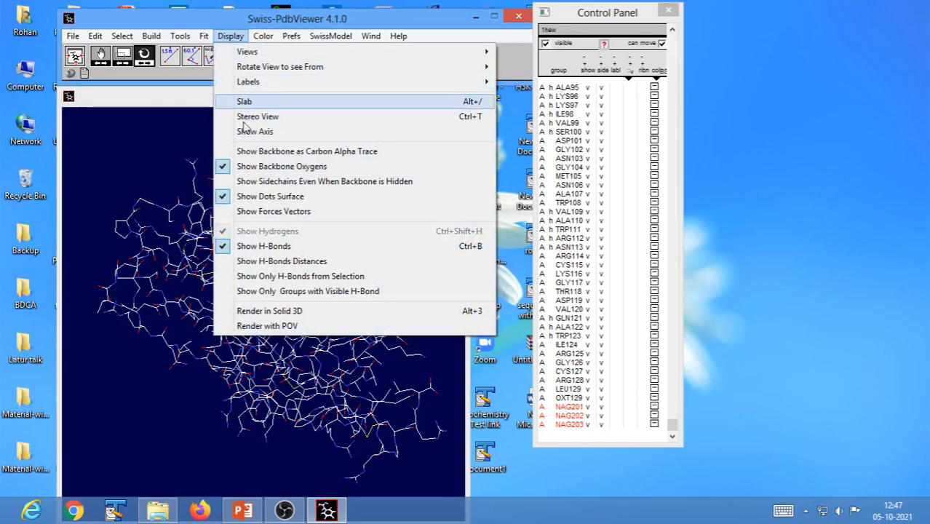
left_click(275, 295)
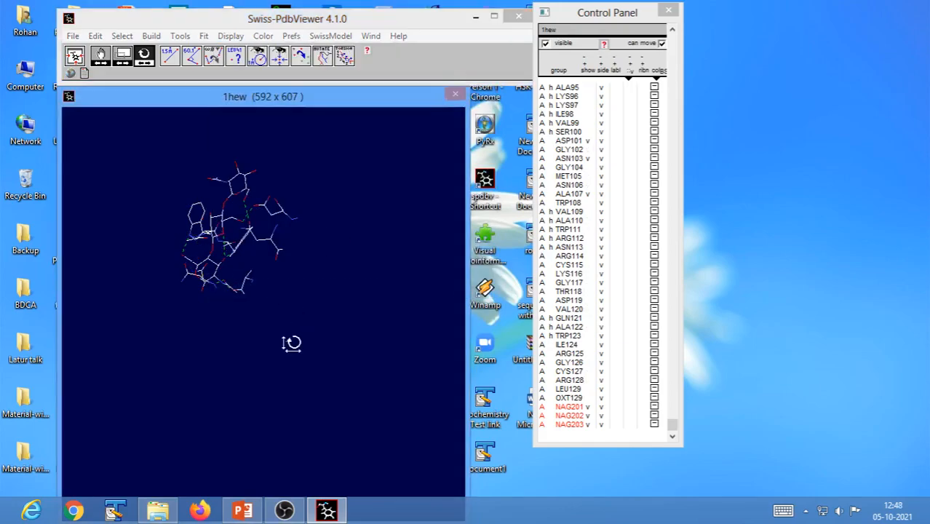
left_click_drag(292, 341, 224, 322)
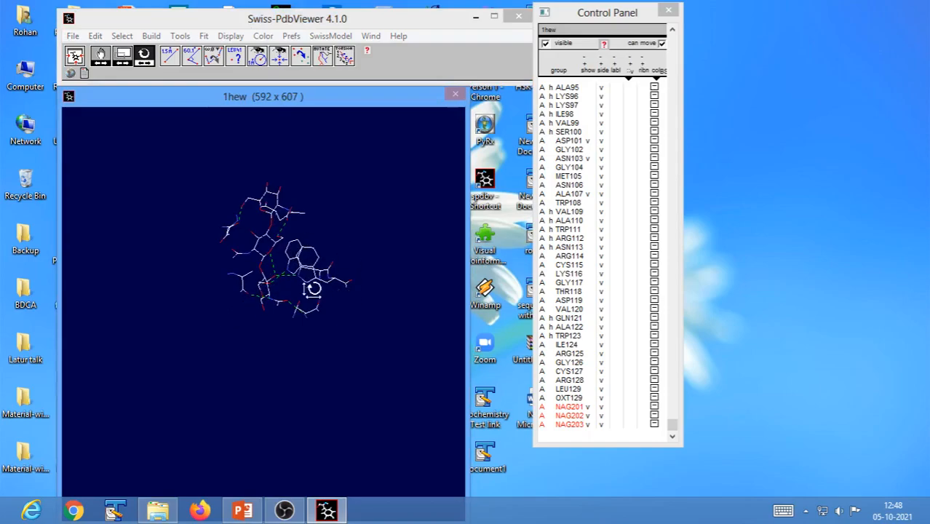
left_click_drag(280, 295, 328, 328)
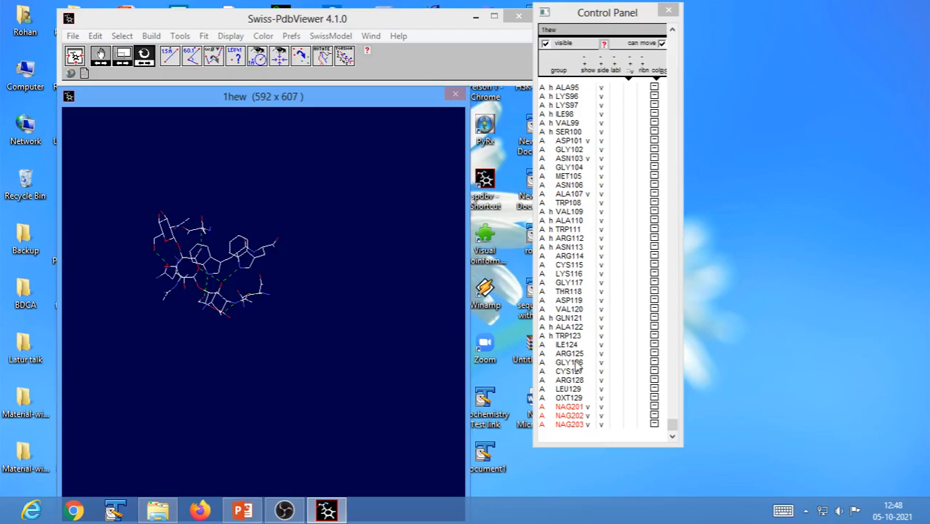
left_click(231, 38)
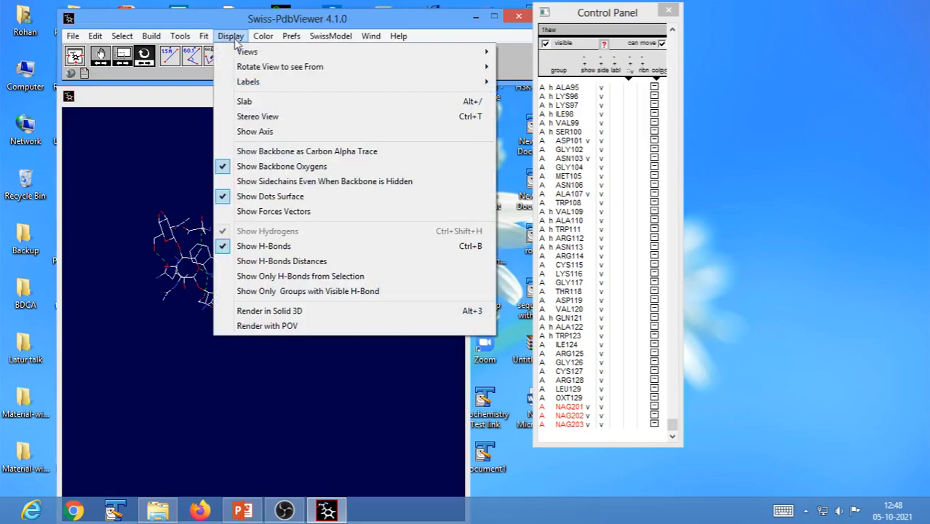
left_click(309, 292)
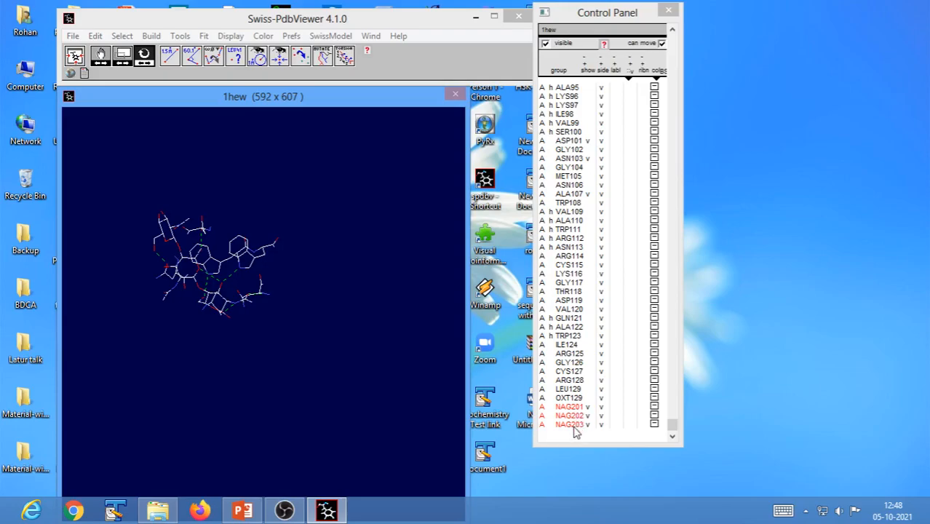
left_click(75, 58)
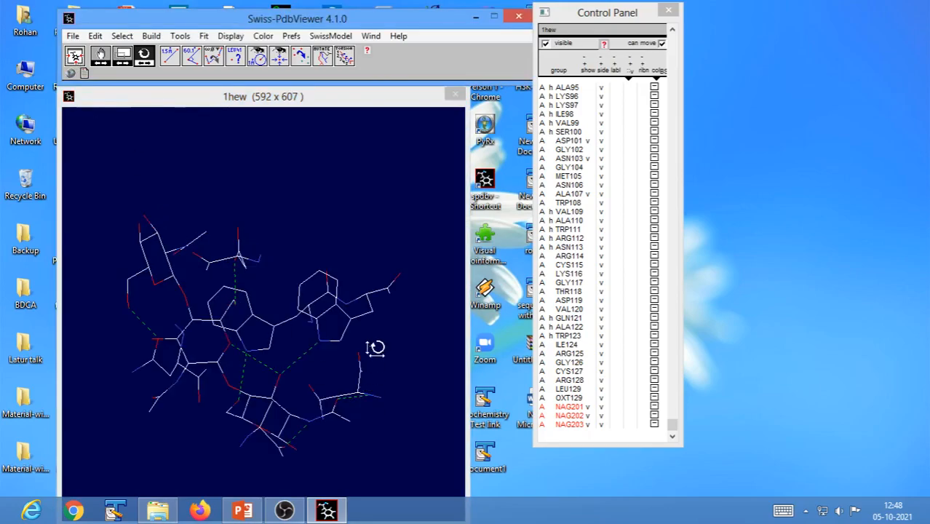
mouse_move(375, 349)
left_mouse_down()
mouse_move(349, 359)
mouse_move(347, 332)
mouse_move(369, 347)
mouse_move(360, 353)
left_mouse_up()
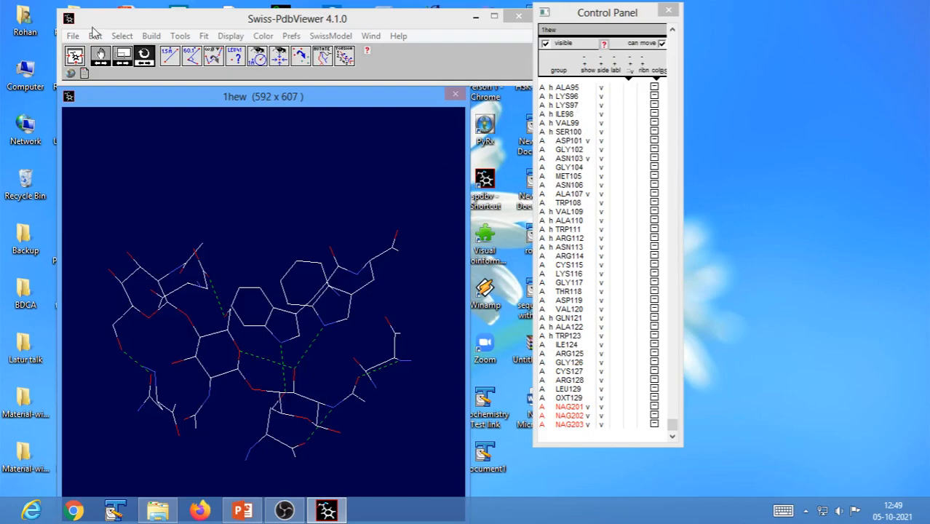
Select the visible groups of 1hew and invert the selection to the hidden groups.
left_click(120, 38)
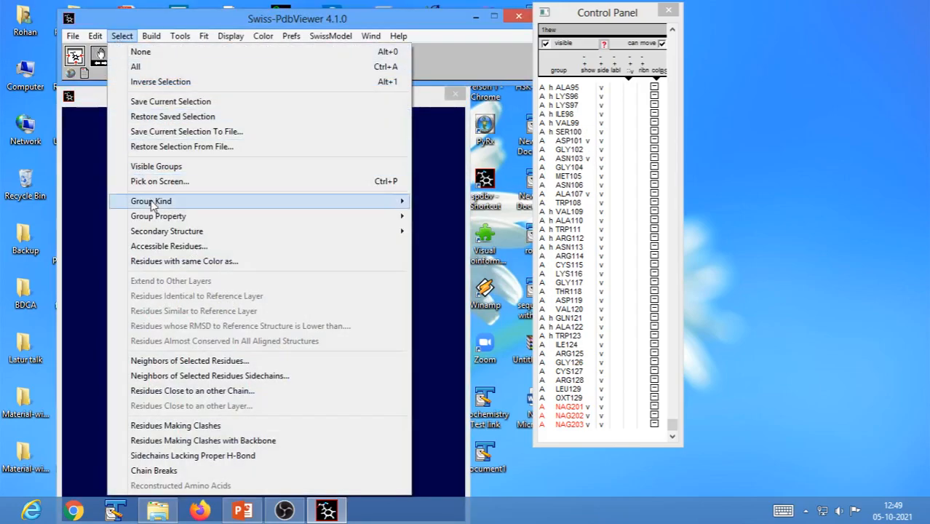
left_click(155, 166)
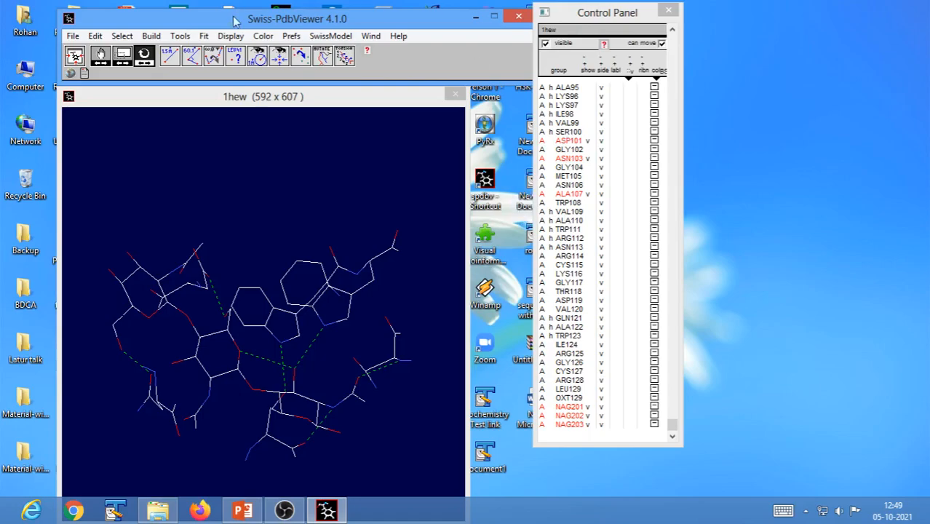
left_click(122, 37)
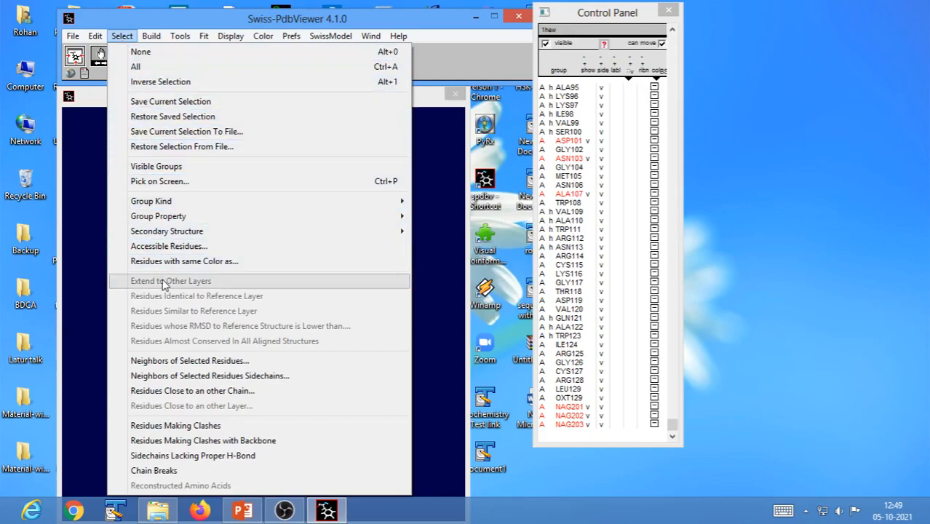
left_click(164, 83)
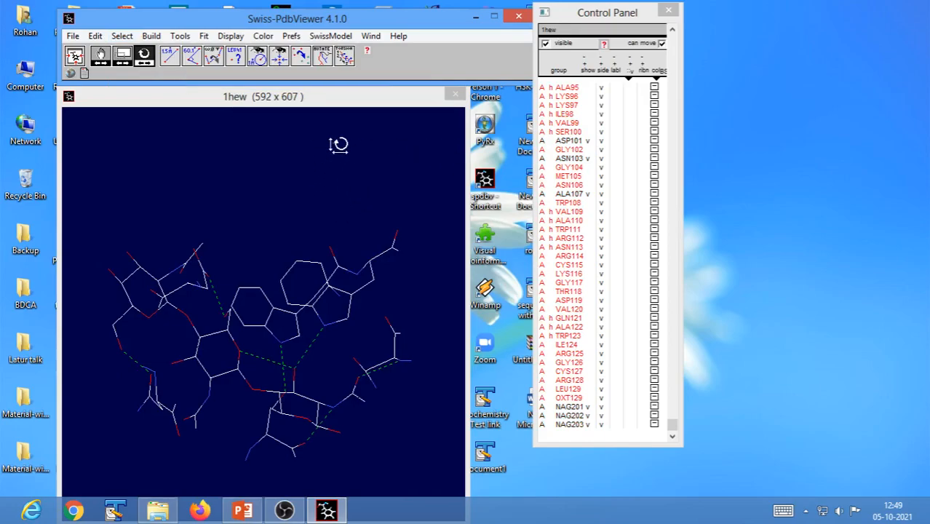
Display the selected groups as ribbons and fit the whole structure centred in the view.
left_click(643, 77)
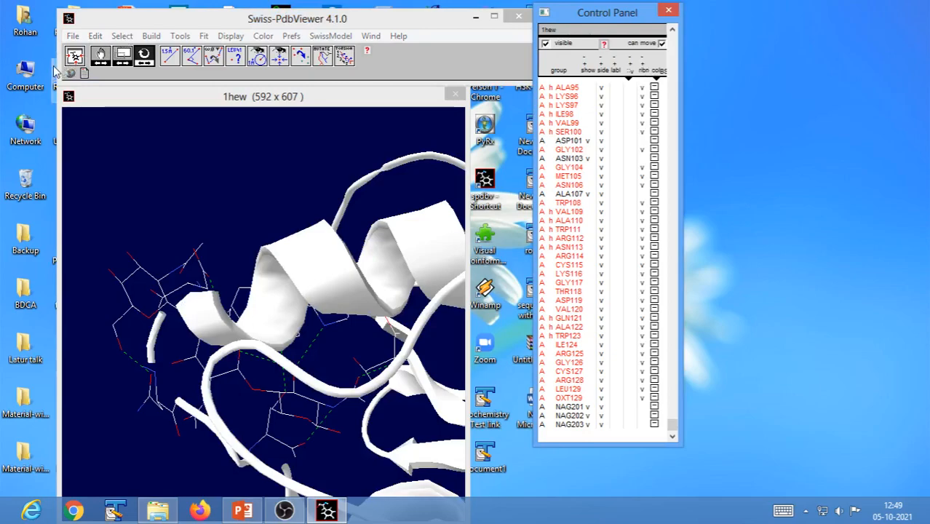
left_click(74, 57)
left_click_drag(283, 328, 309, 393)
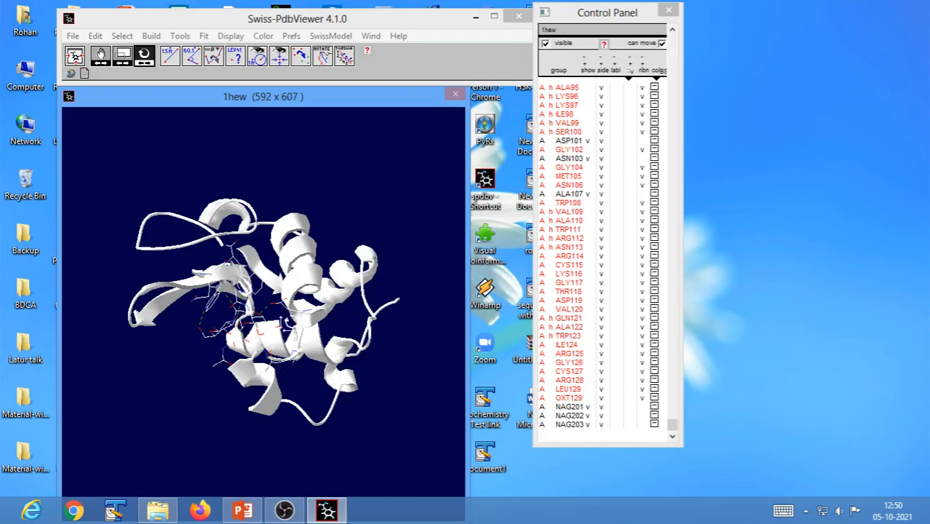
left_click(122, 36)
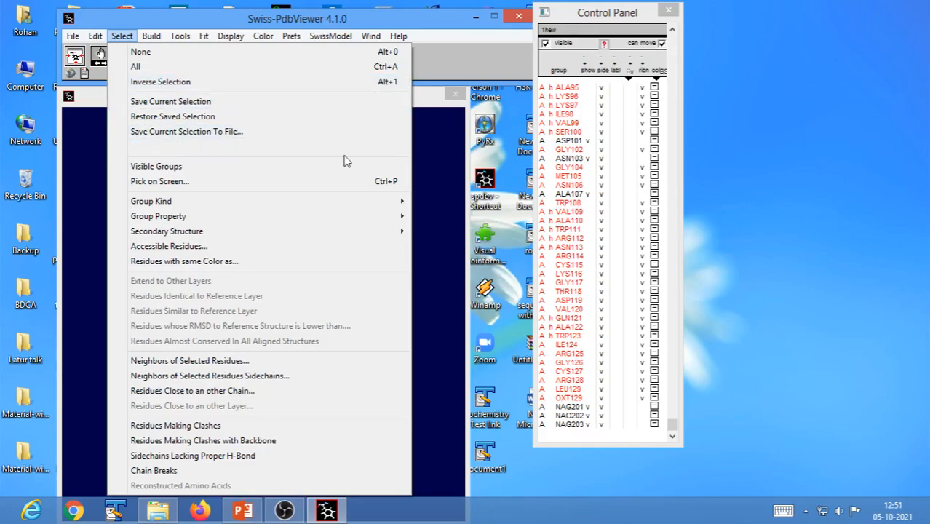
left_click(433, 195)
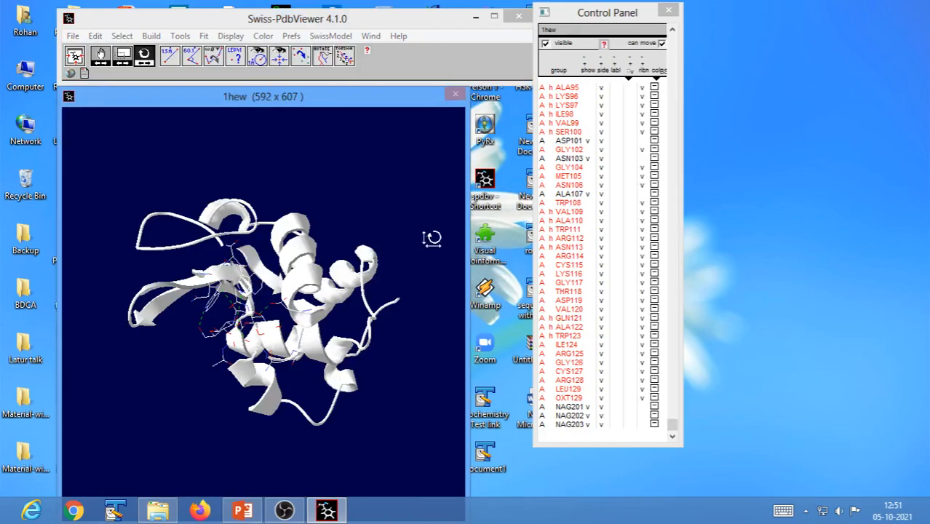
left_click(75, 60)
left_click_drag(353, 219, 315, 216)
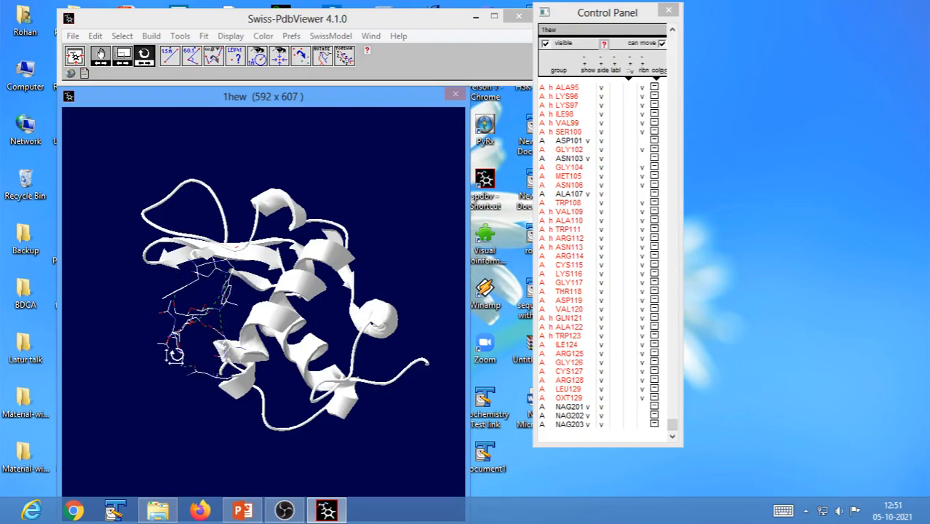
left_click_drag(151, 407, 311, 422)
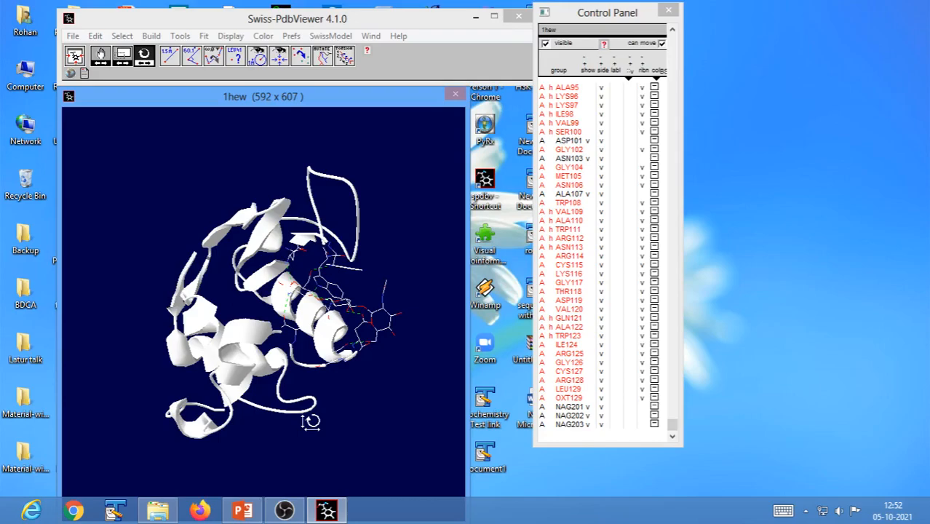
left_click(284, 510)
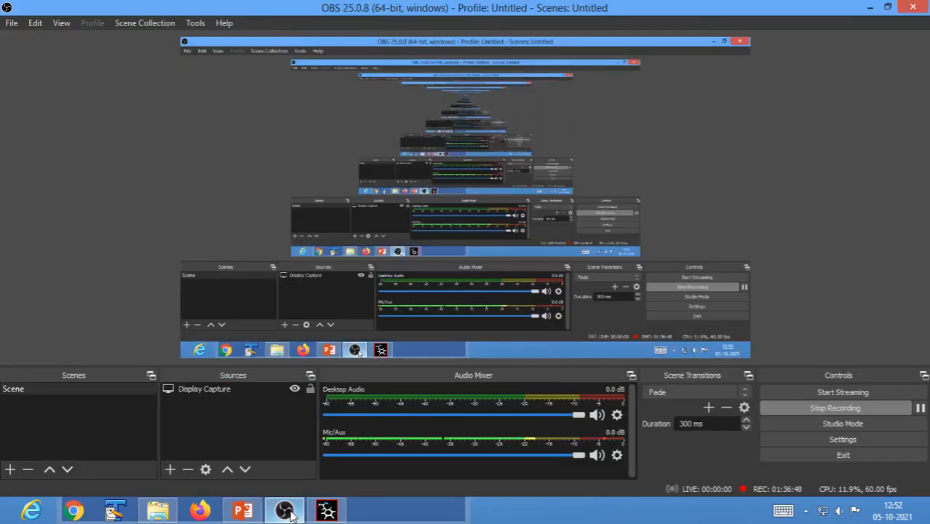